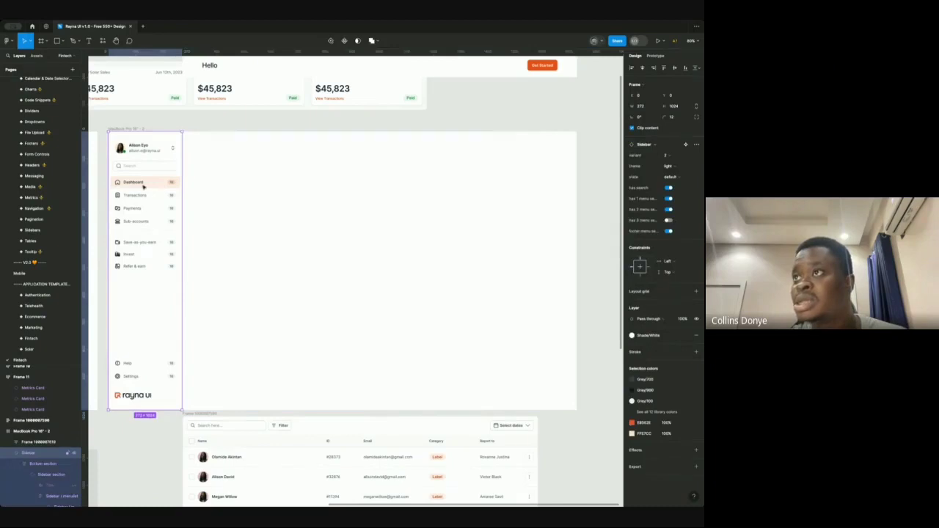
# Step: Change the sidebar's fill from the colour library to Grey/50
pyautogui.click(638, 335)
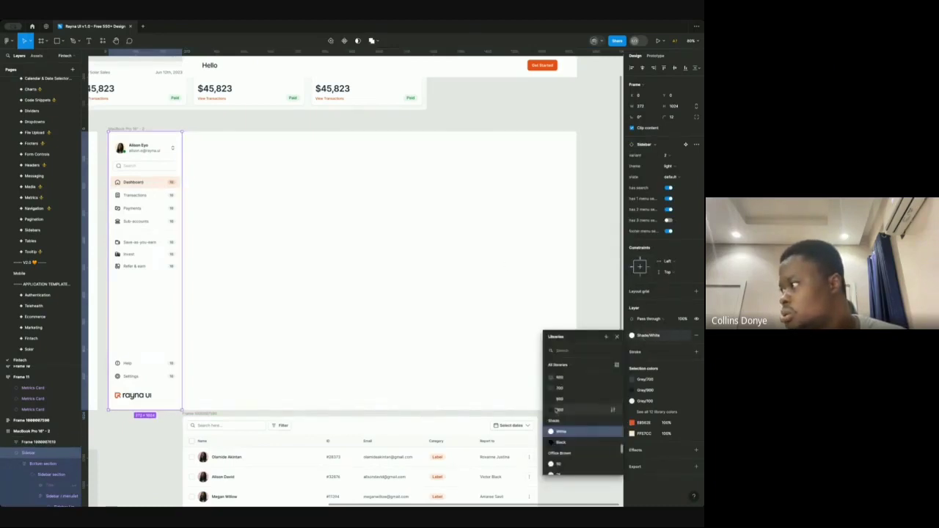
pyautogui.scroll(3, 558, 408)
pyautogui.click(567, 406)
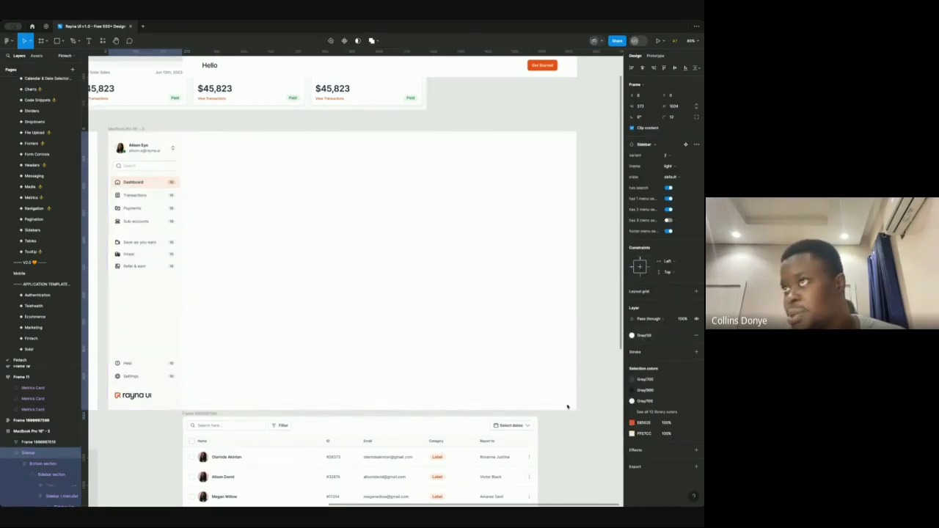
pyautogui.hscroll(-1, 483, 300)
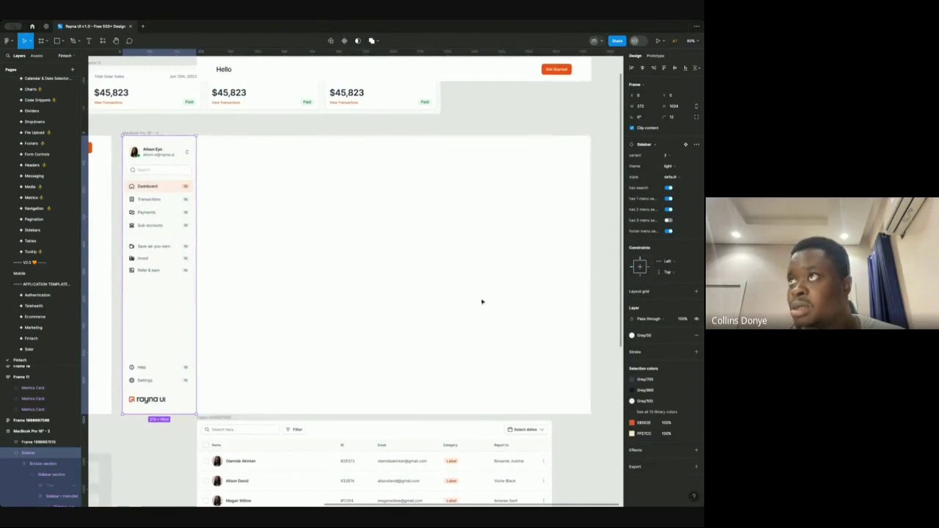
# Step: Examine the recoloured sidebar against the empty content frame beside it
pyautogui.click(234, 129)
pyautogui.scroll(-3, 234, 129)
pyautogui.scroll(4, 233, 129)
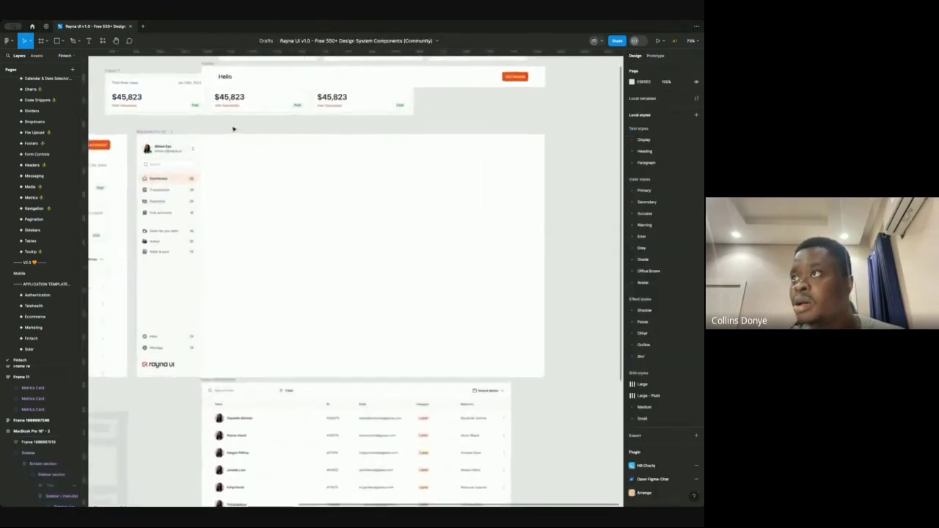
pyautogui.scroll(-1, 233, 129)
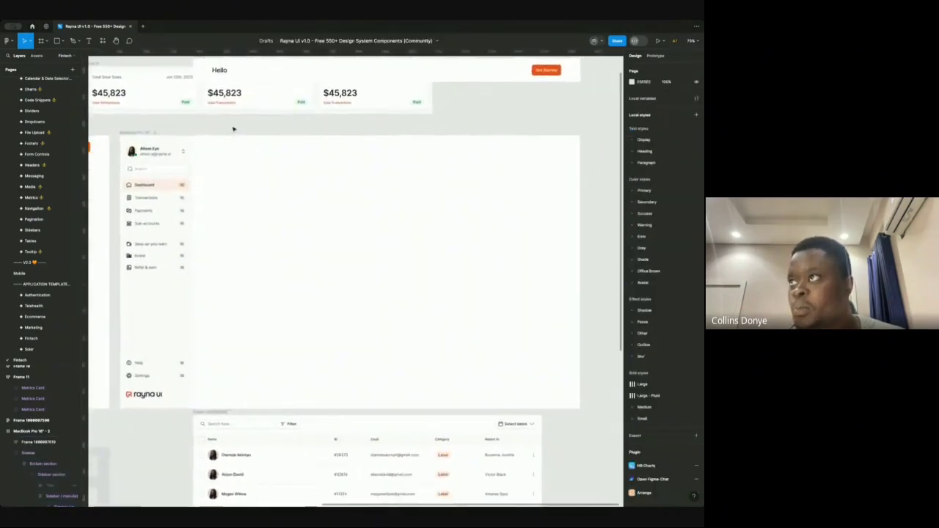
pyautogui.click(169, 179)
pyautogui.click(208, 133)
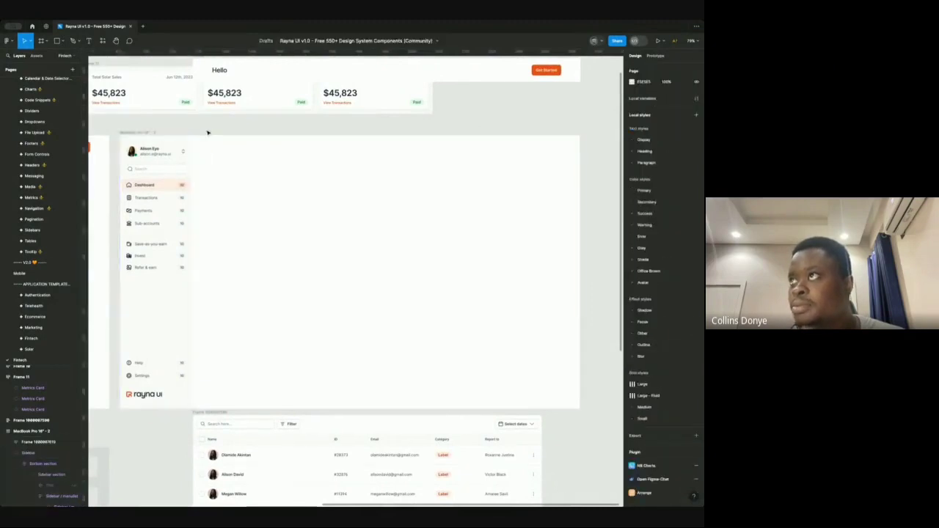
pyautogui.scroll(5, 174, 131)
pyautogui.scroll(-3, 239, 140)
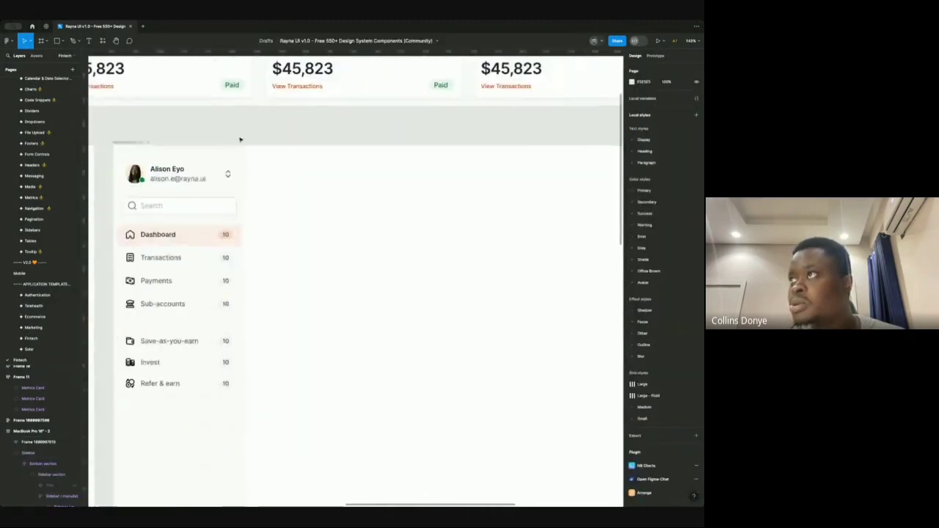
# Step: Set the fill of the empty content frame beside the sidebar to the Office Brown/50 library colour
pyautogui.click(264, 168)
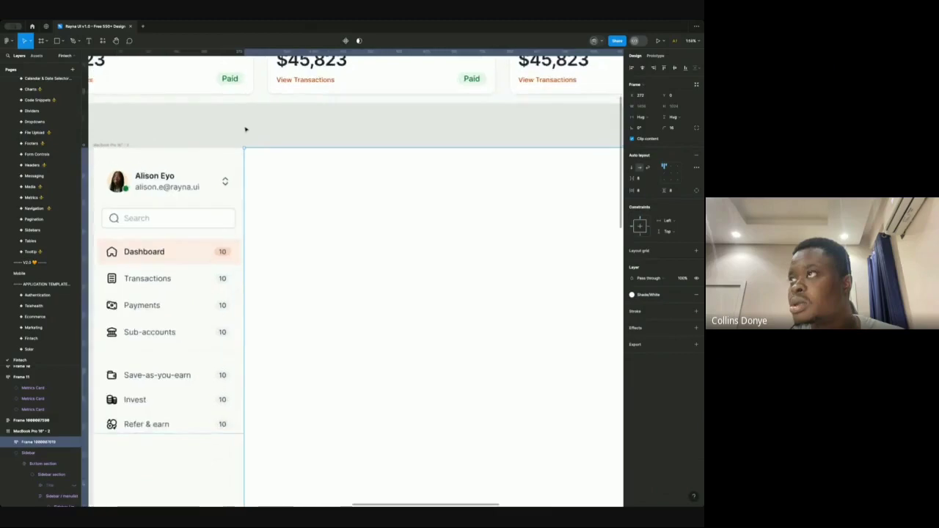
pyautogui.scroll(-3, 245, 128)
pyautogui.scroll(6, 239, 134)
pyautogui.scroll(2, 297, 172)
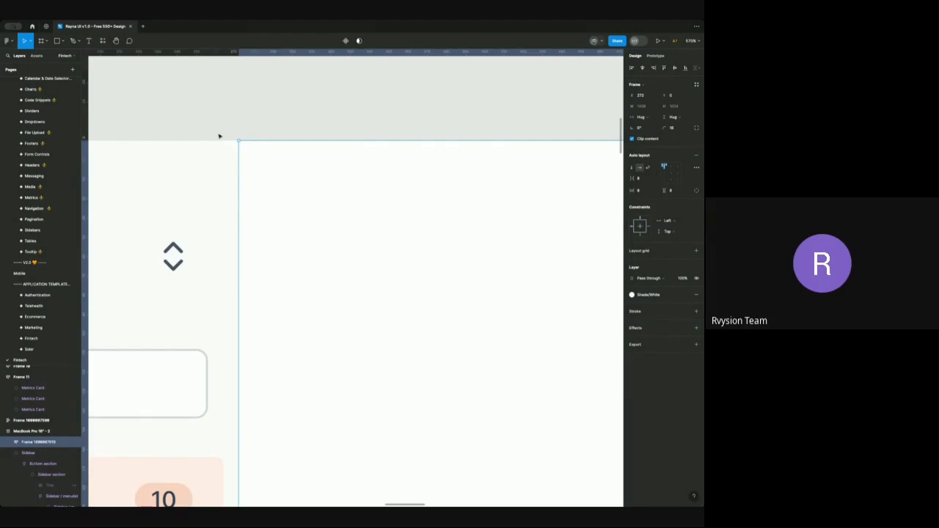
pyautogui.scroll(-10, 218, 135)
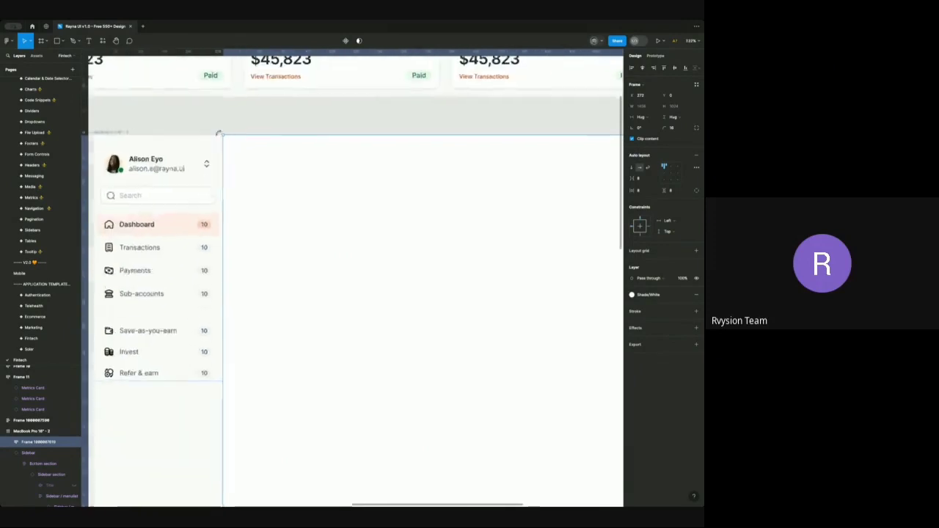
pyautogui.scroll(-3, 218, 134)
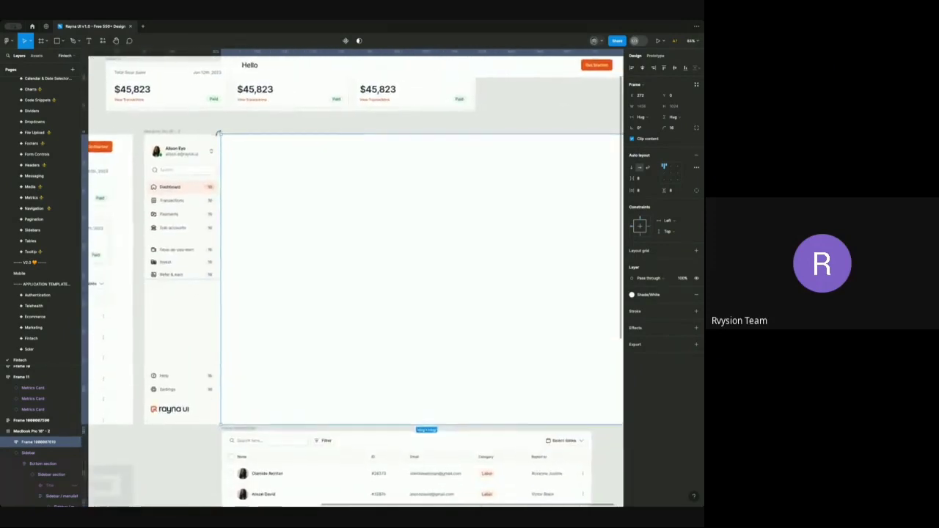
pyautogui.scroll(2, 218, 134)
pyautogui.scroll(-1, 218, 135)
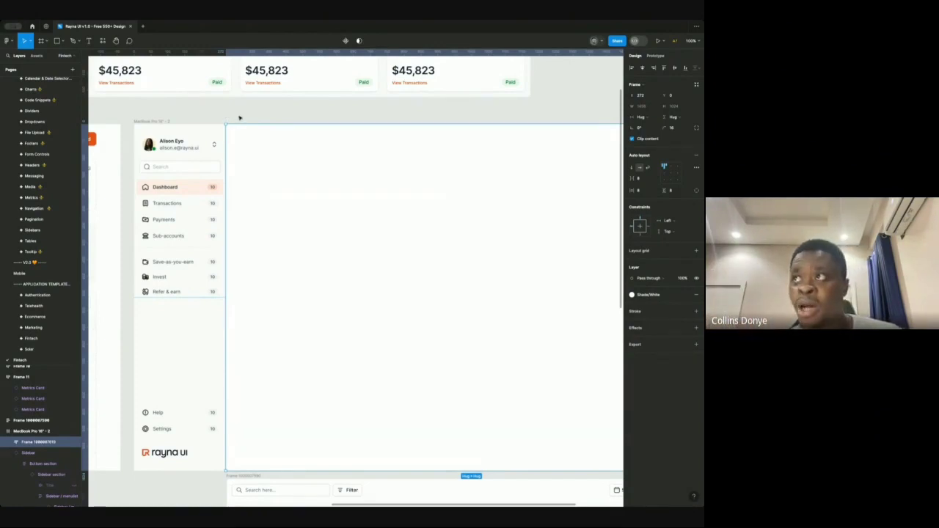
pyautogui.hscroll(2, 239, 117)
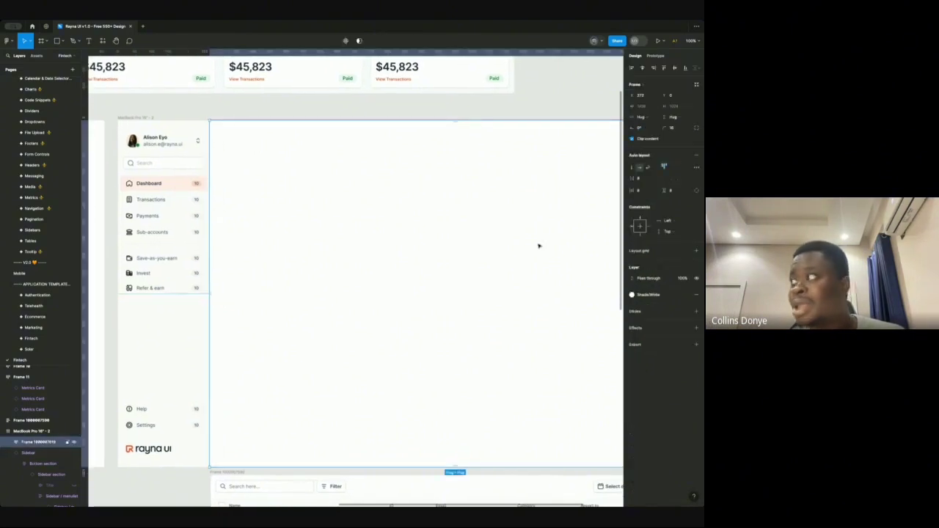
pyautogui.click(645, 294)
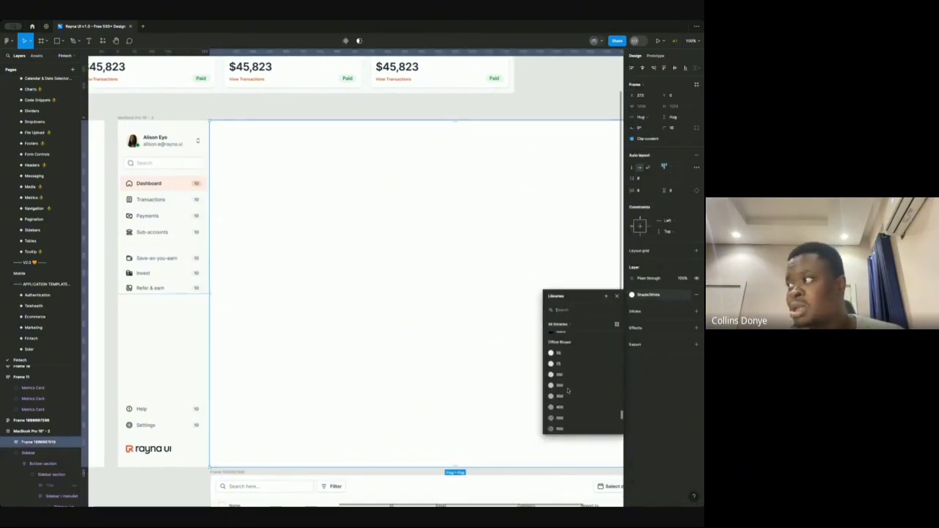
pyautogui.scroll(1, 568, 390)
pyautogui.click(567, 360)
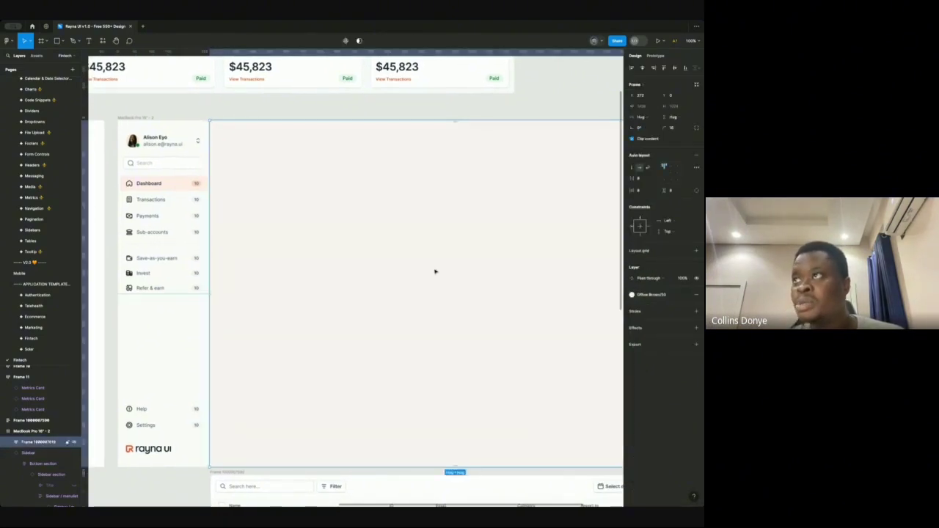
pyautogui.hscroll(2, 430, 267)
pyautogui.scroll(-3, 429, 267)
pyautogui.hscroll(2, 429, 267)
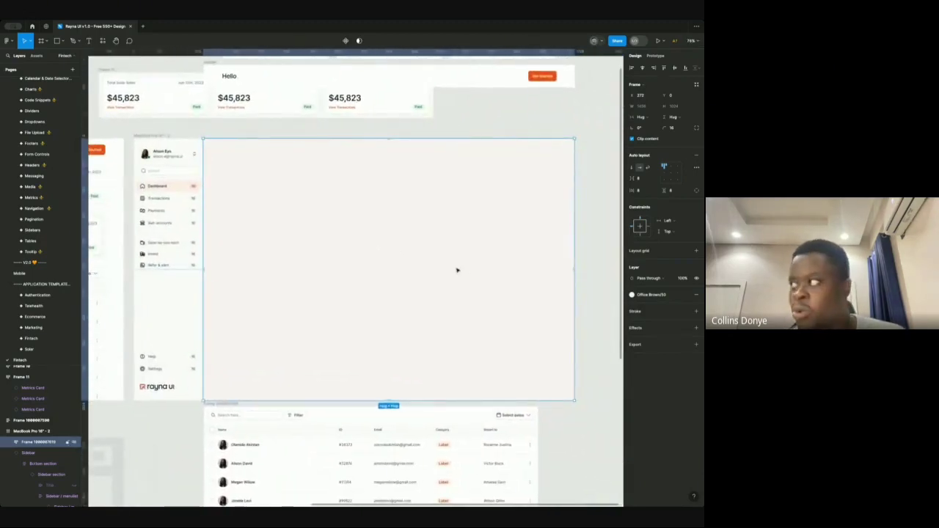
pyautogui.click(594, 229)
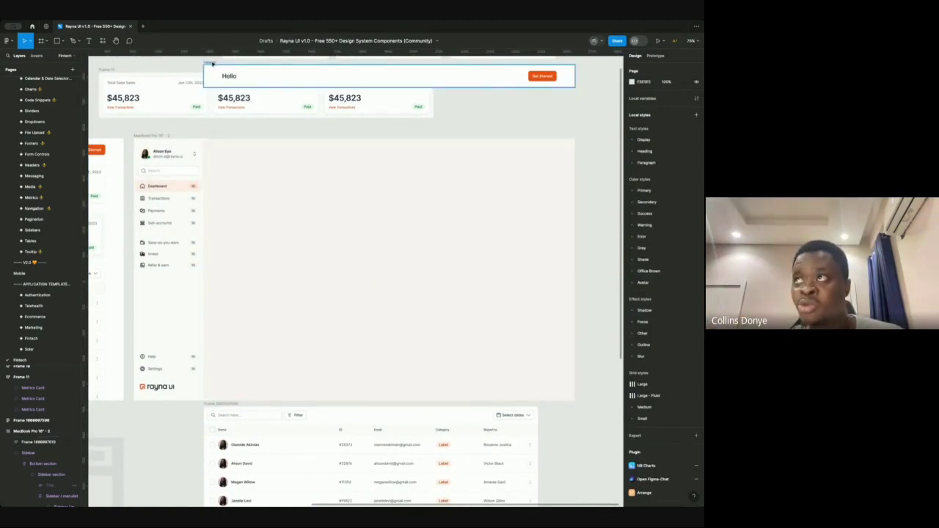
# Step: Try to place the Hello header in the hug-sized content frame, and undo the placement
pyautogui.moveTo(213, 63); pyautogui.dragTo(230, 160)
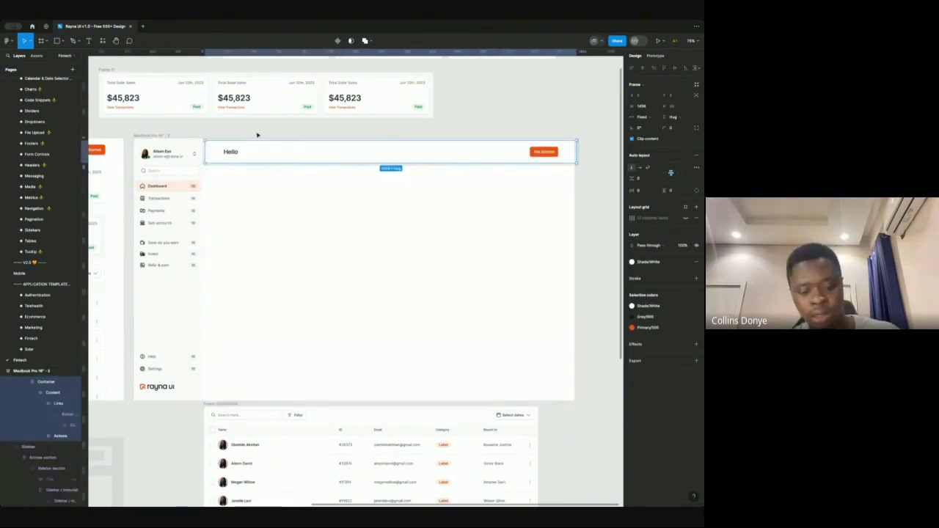
pyautogui.hotkey('ctrl', 'z')
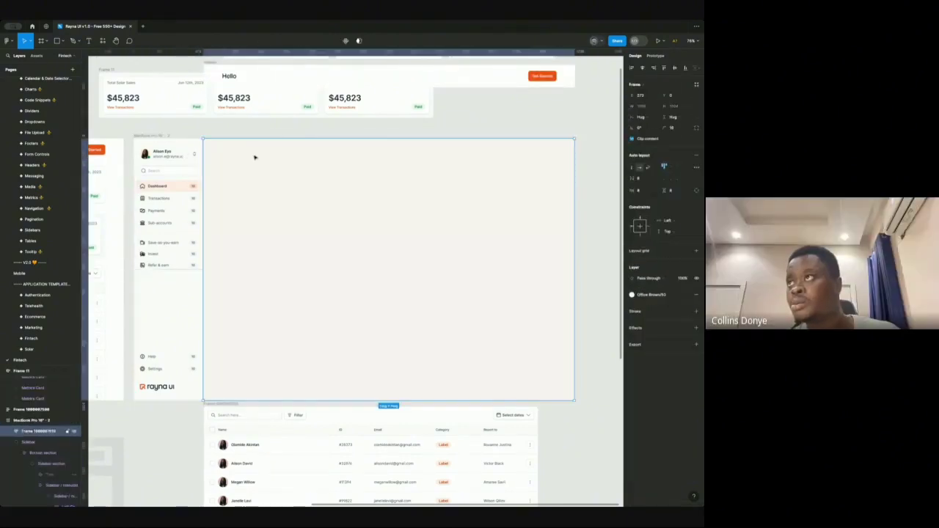
# Step: Set both the vertical and horizontal resizing of the content frame to Fixed
pyautogui.click(679, 117)
pyautogui.click(668, 109)
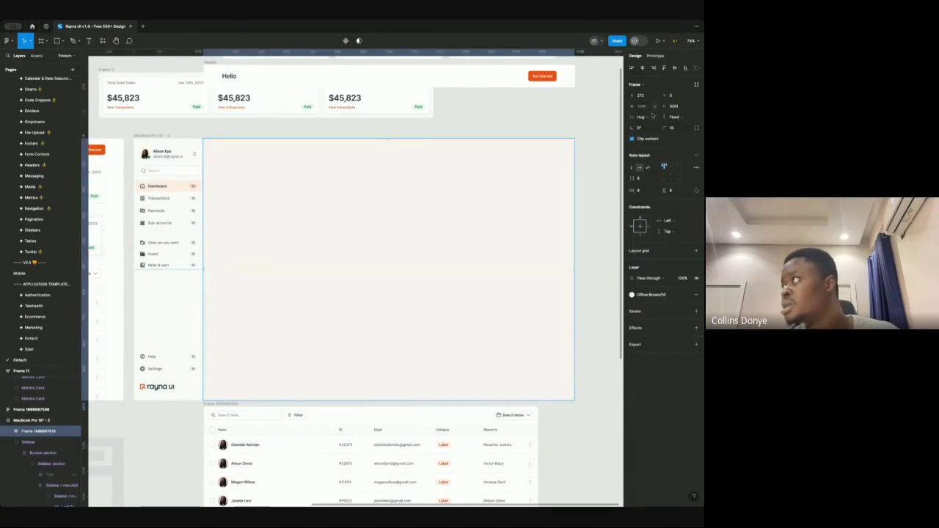
pyautogui.click(649, 118)
pyautogui.click(647, 109)
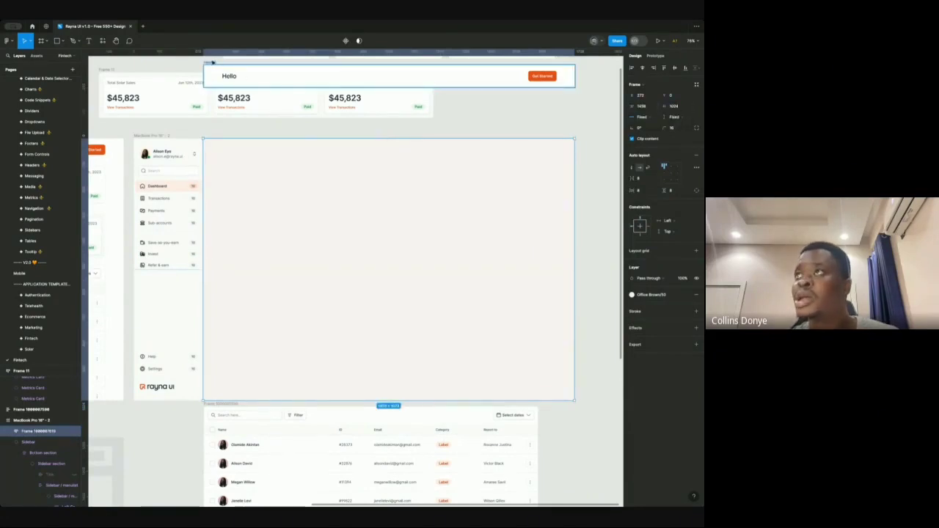
# Step: Move the Hello header with the Get Started button into the content frame at its upper edge
pyautogui.moveTo(212, 62); pyautogui.dragTo(220, 154)
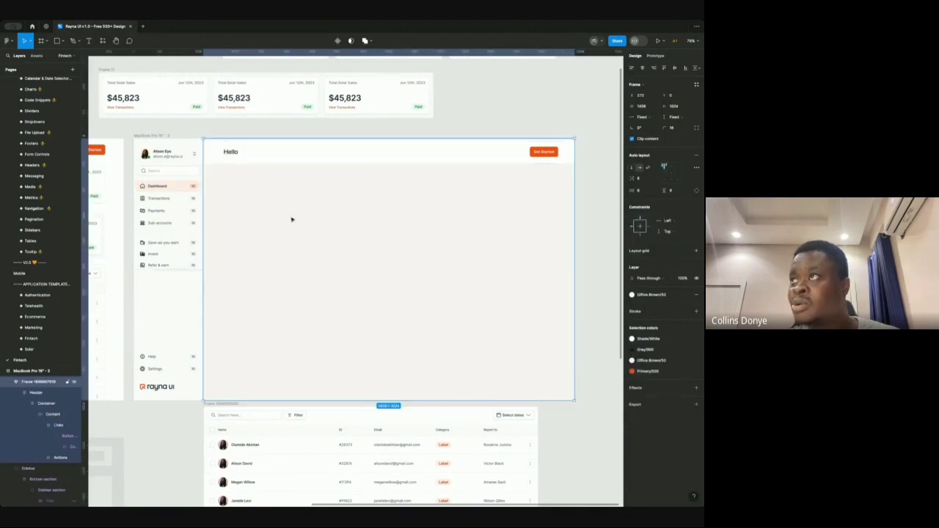
pyautogui.click(257, 128)
pyautogui.scroll(3, 256, 126)
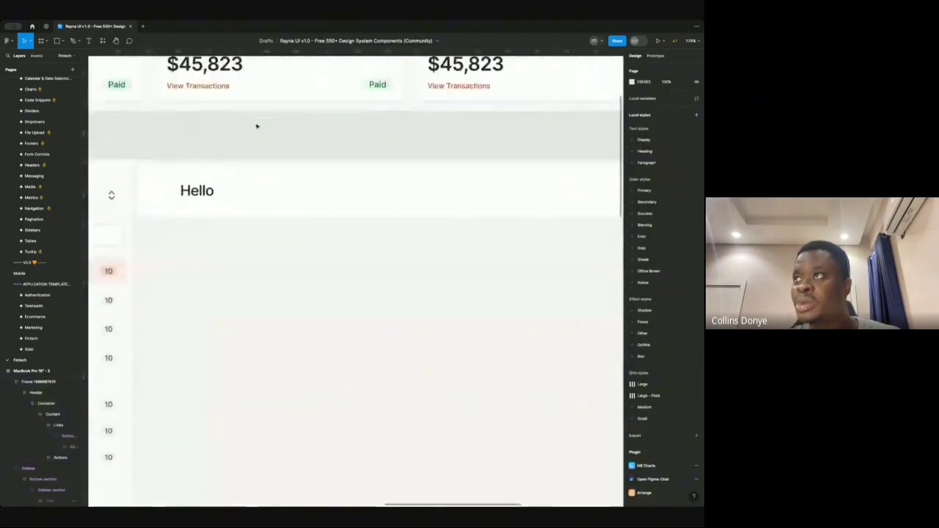
pyautogui.scroll(-5, 257, 127)
# Step: Move the row of three metrics cards into the content frame and set its auto layout direction to vertical
pyautogui.moveTo(155, 86); pyautogui.dragTo(240, 182)
pyautogui.click(266, 195)
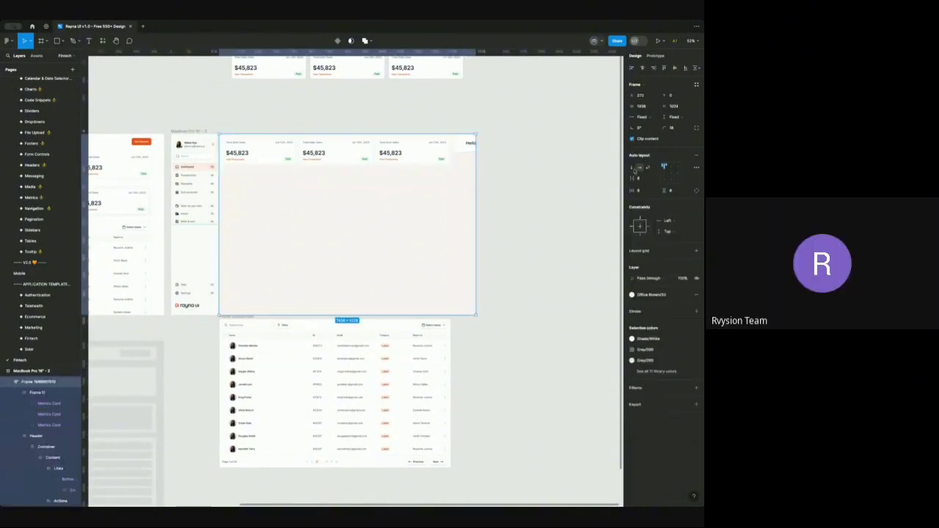
pyautogui.click(633, 170)
pyautogui.click(536, 176)
# Step: Examine how the metrics cards and Hello header are stacked and spaced inside the content frame
pyautogui.scroll(4, 373, 140)
pyautogui.scroll(-1, 373, 141)
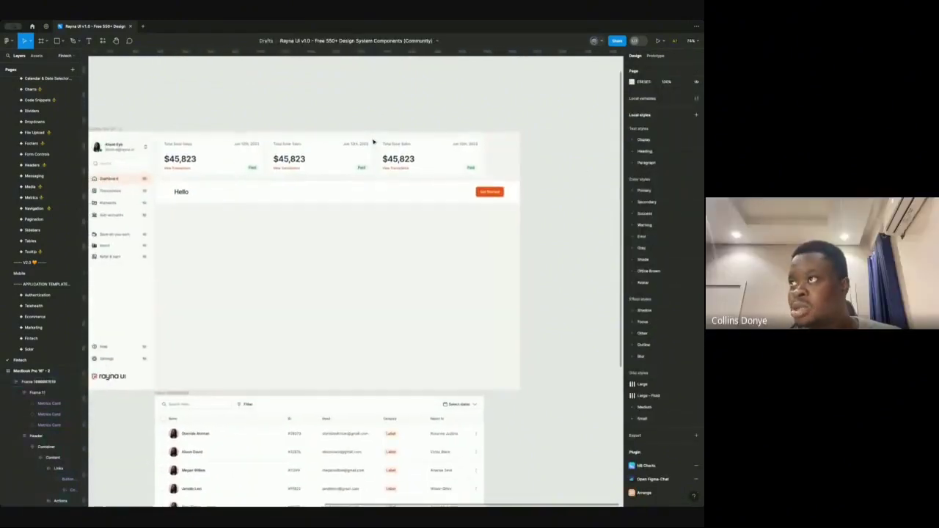
pyautogui.scroll(-1, 304, 124)
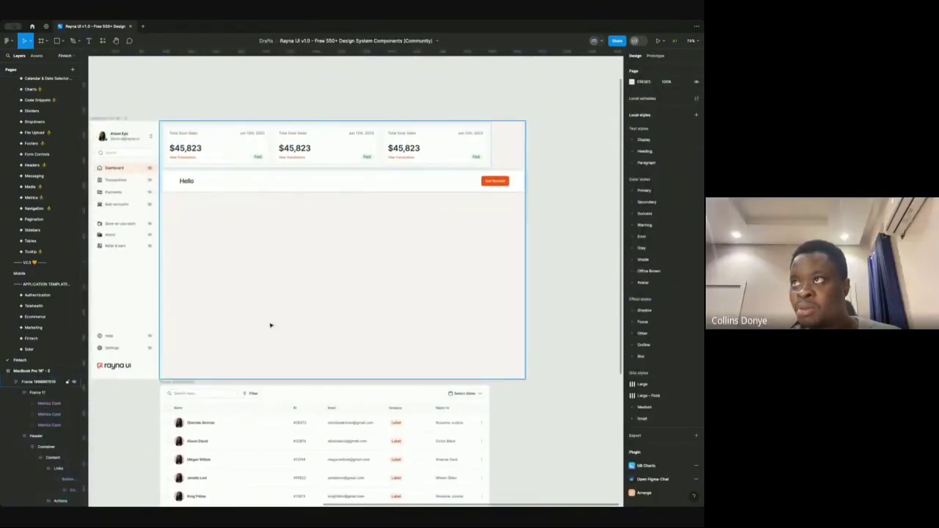
pyautogui.scroll(5, 202, 137)
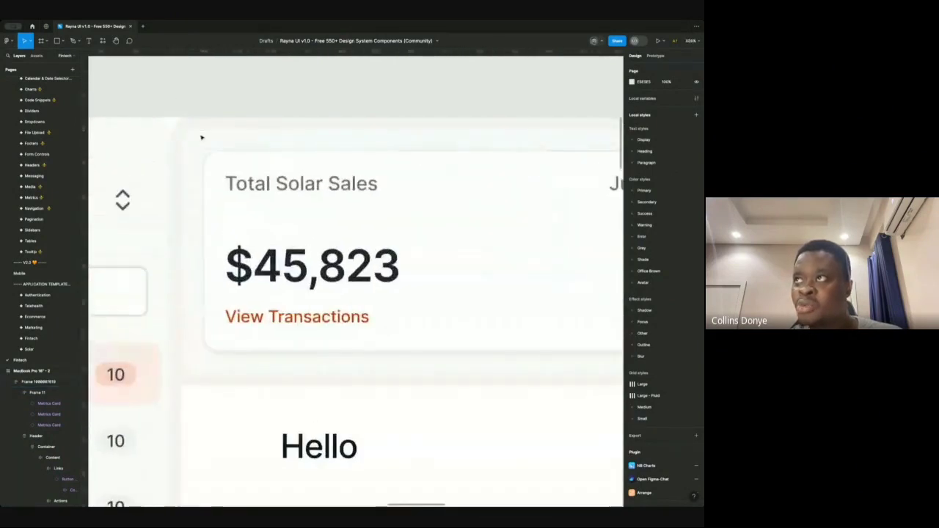
pyautogui.scroll(-3, 176, 170)
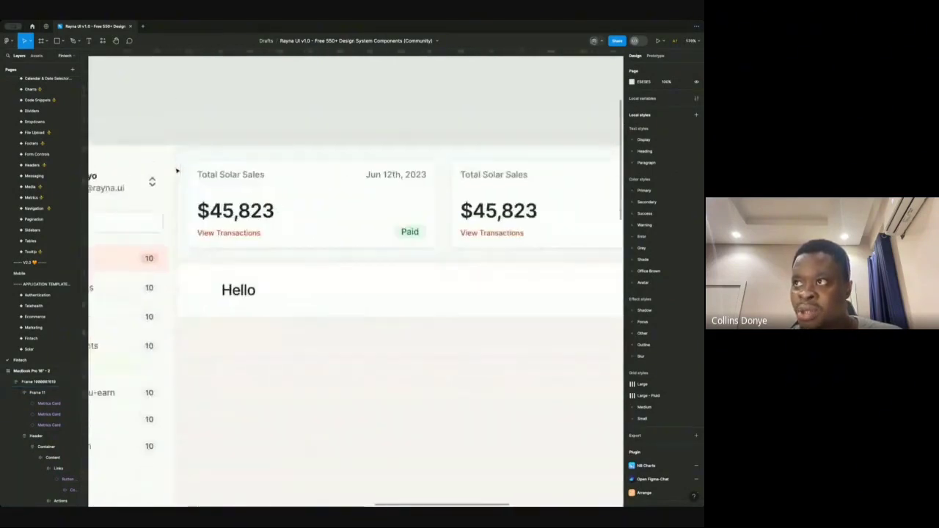
pyautogui.scroll(-10, 180, 206)
pyautogui.scroll(-10, 189, 238)
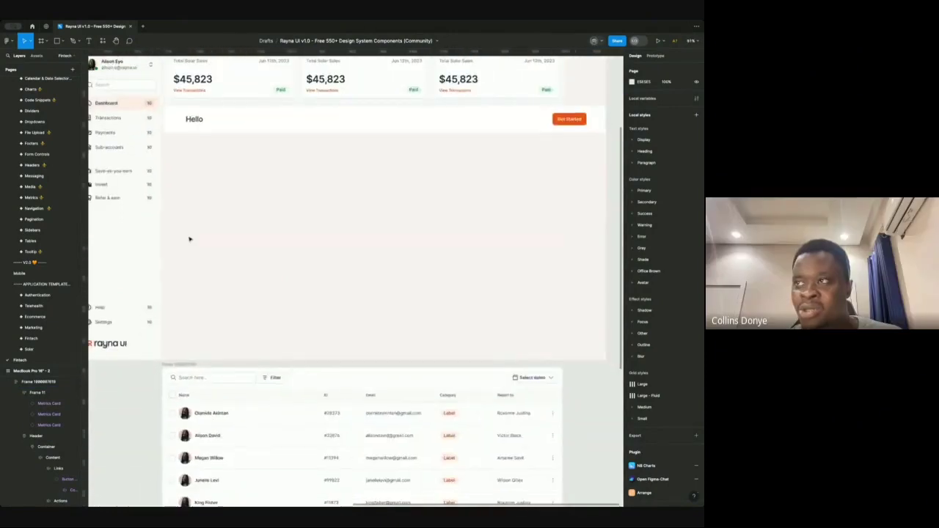
pyautogui.scroll(1, 189, 238)
pyautogui.hscroll(-1, 189, 239)
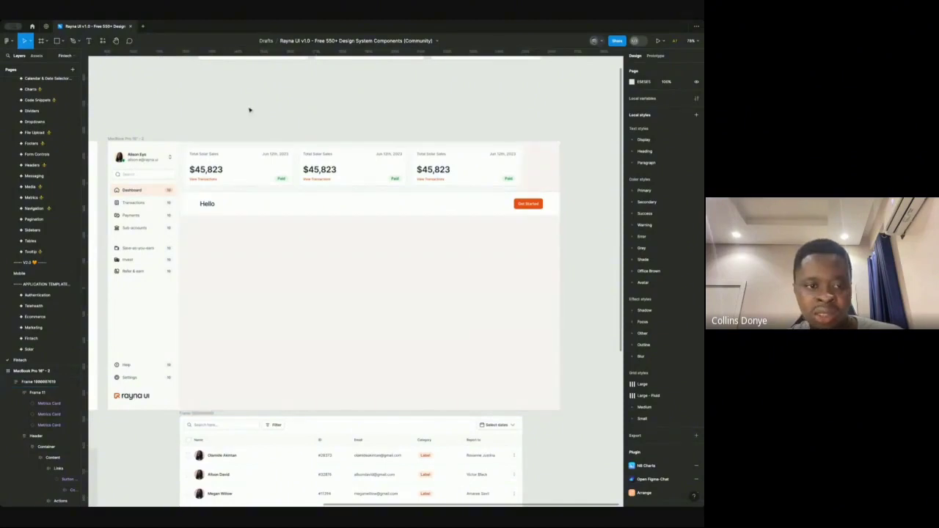
pyautogui.scroll(-2, 249, 110)
pyautogui.hscroll(-1, 249, 110)
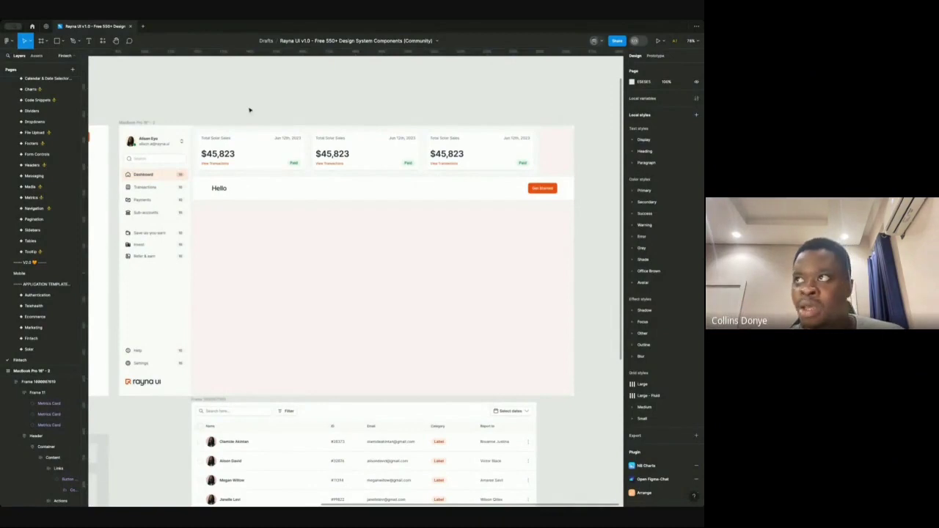
pyautogui.scroll(1, 257, 184)
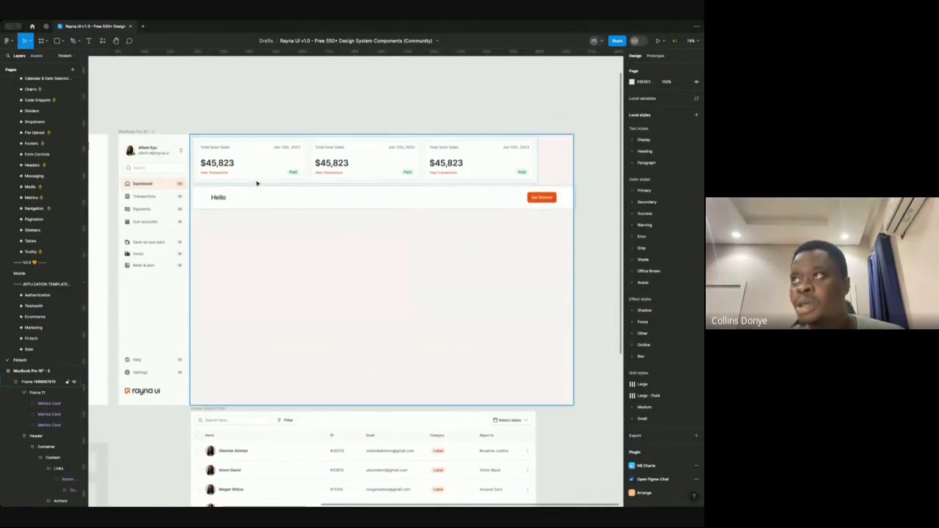
# Step: Select the content frame and compare its layout with the finished dashboard next to it
pyautogui.click(245, 241)
pyautogui.scroll(-2, 245, 241)
pyautogui.scroll(3, 245, 240)
pyautogui.hscroll(-4, 245, 241)
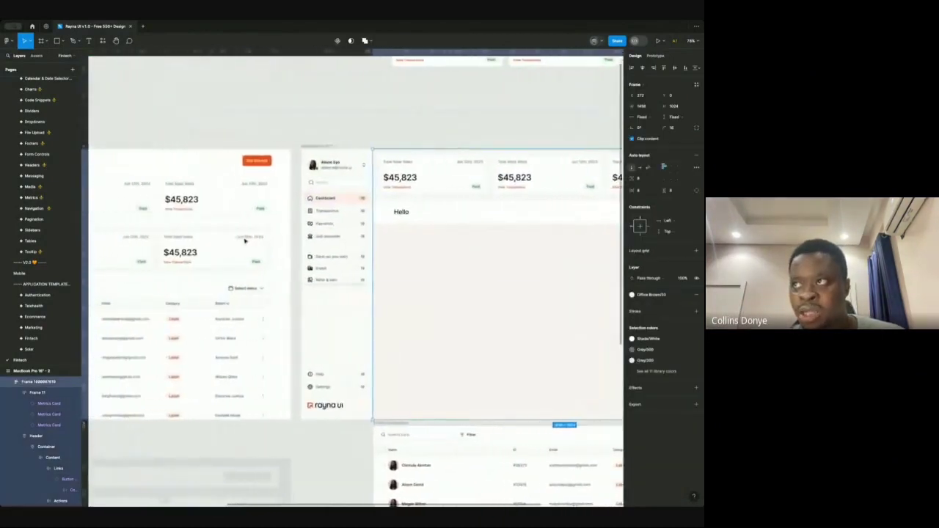
pyautogui.hscroll(-8, 245, 241)
pyautogui.hscroll(9, 245, 241)
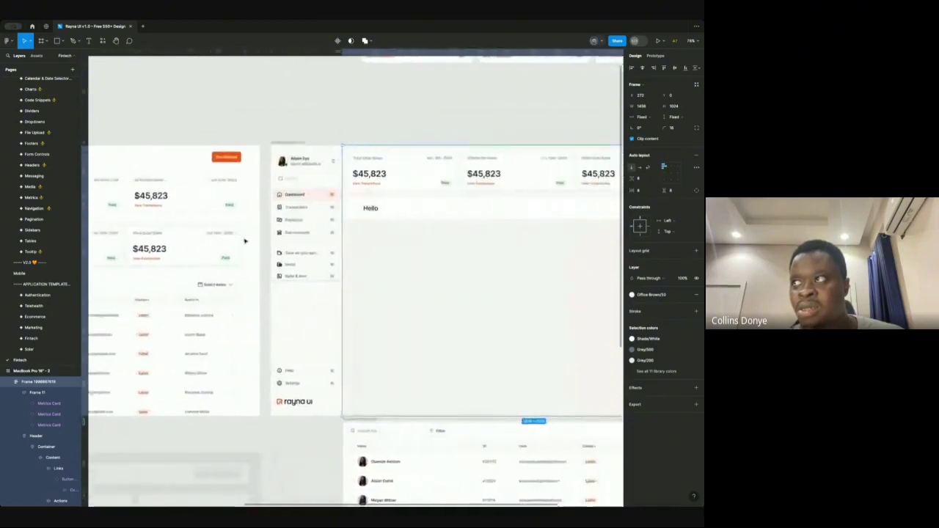
pyautogui.hscroll(6, 245, 240)
pyautogui.hscroll(-2, 245, 241)
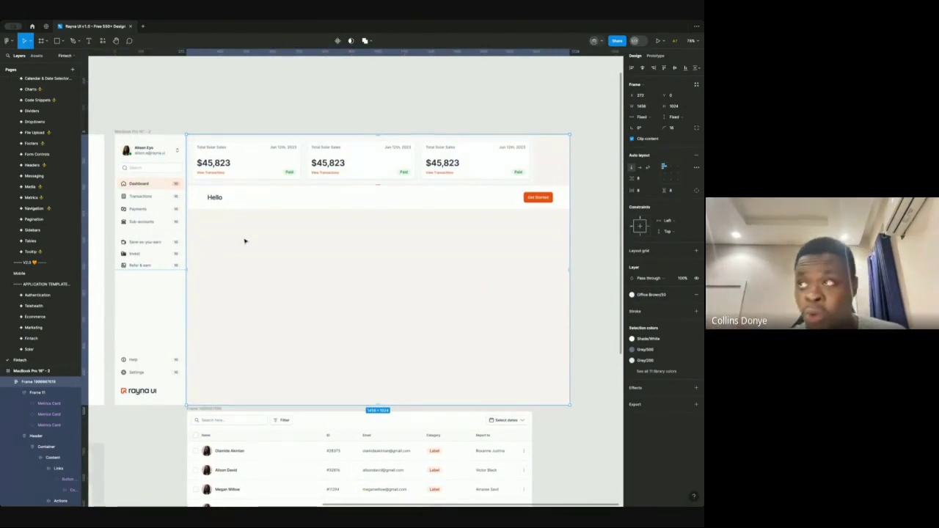
# Step: Undo the placement of the metrics cards and Hello header in the content frame, along with the frame's Office Brown fill
pyautogui.click(303, 118)
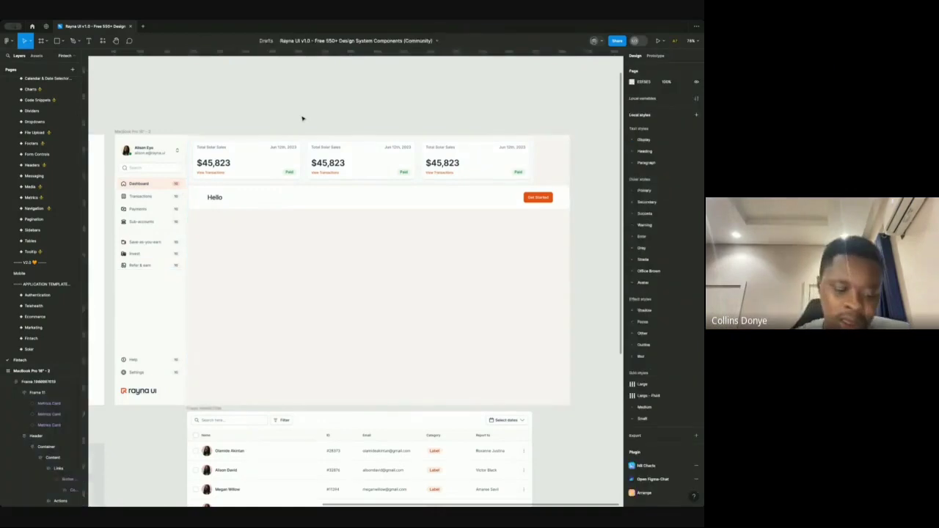
pyautogui.press('super+z')
pyautogui.press('super+z')
pyautogui.press('super+z')
pyautogui.press('super+z')
pyautogui.hotkey('ctrl', 'z')
pyautogui.hotkey('ctrl', 'z')
pyautogui.hotkey('ctrl', 'z')
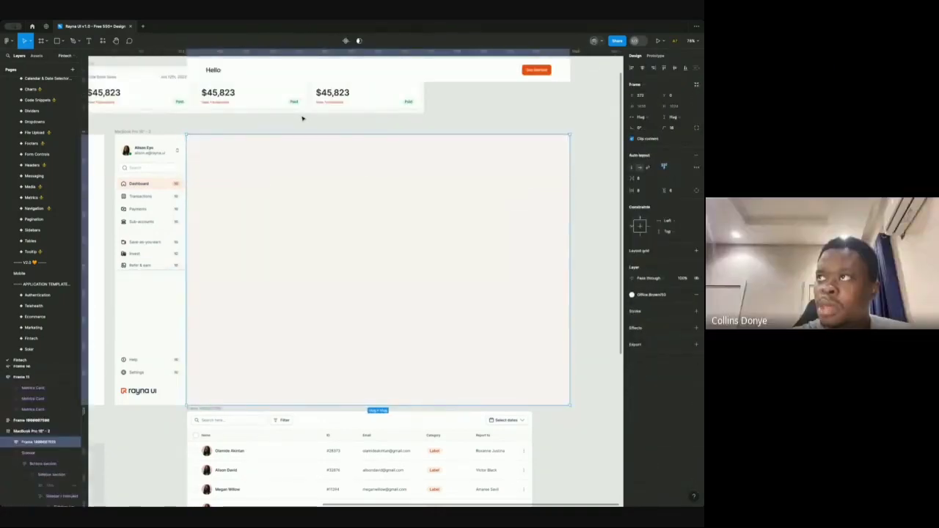
pyautogui.hotkey('ctrl', 'z')
pyautogui.hotkey('ctrl', 'z')
pyautogui.hotkey('ctrl', 'z')
pyautogui.hotkey('ctrl', 'z')
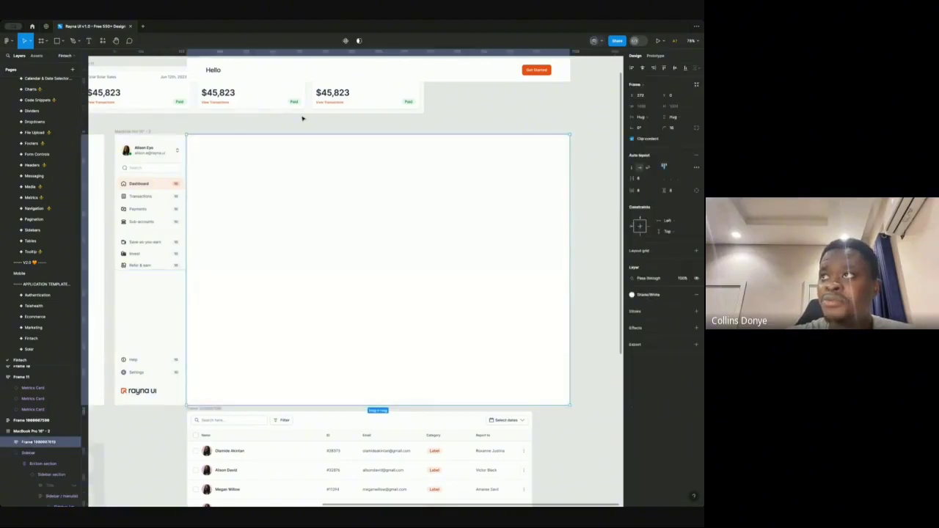
pyautogui.hotkey('ctrl', 'z')
pyautogui.hotkey('ctrl', 'z')
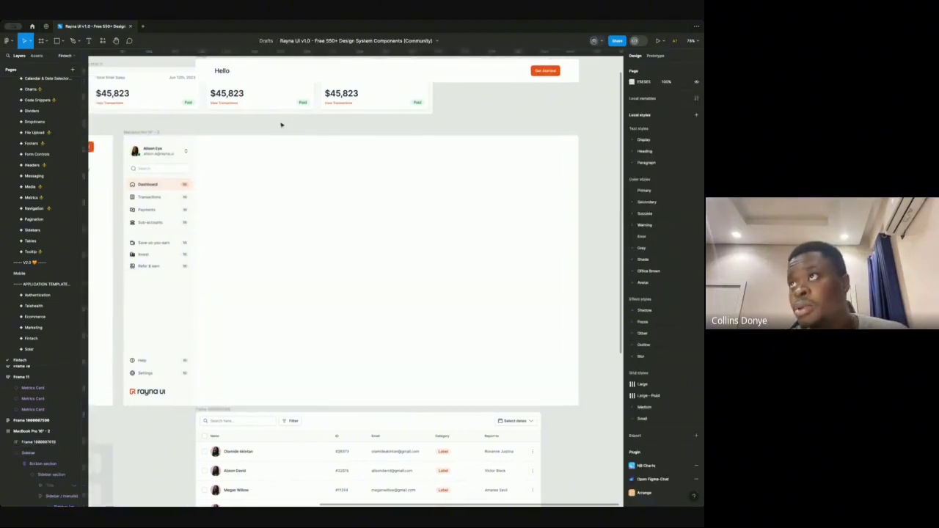
# Step: Examine the corners and upper edge where the sidebar meets the white content frame
pyautogui.scroll(5, 162, 143)
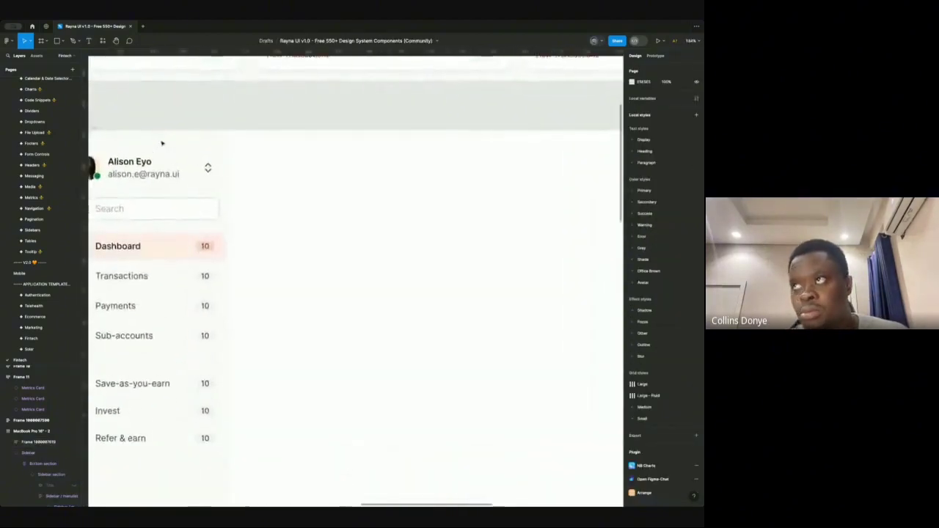
pyautogui.scroll(-5, 163, 143)
pyautogui.click(236, 157)
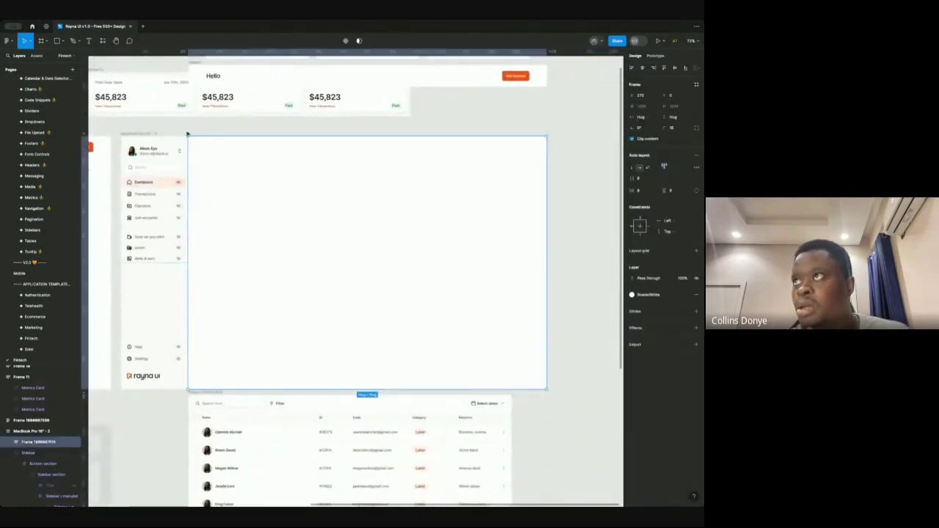
pyautogui.scroll(8, 184, 135)
pyautogui.scroll(2, 178, 143)
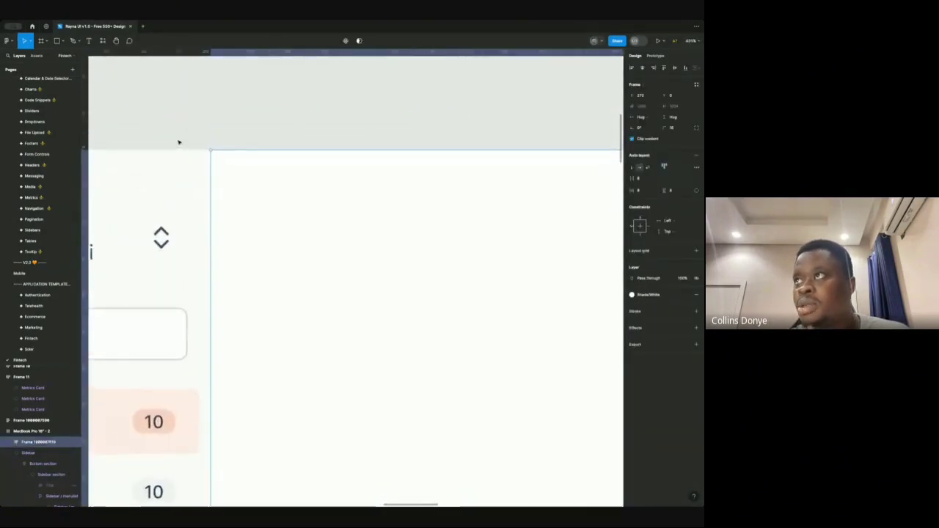
pyautogui.scroll(-5, 179, 142)
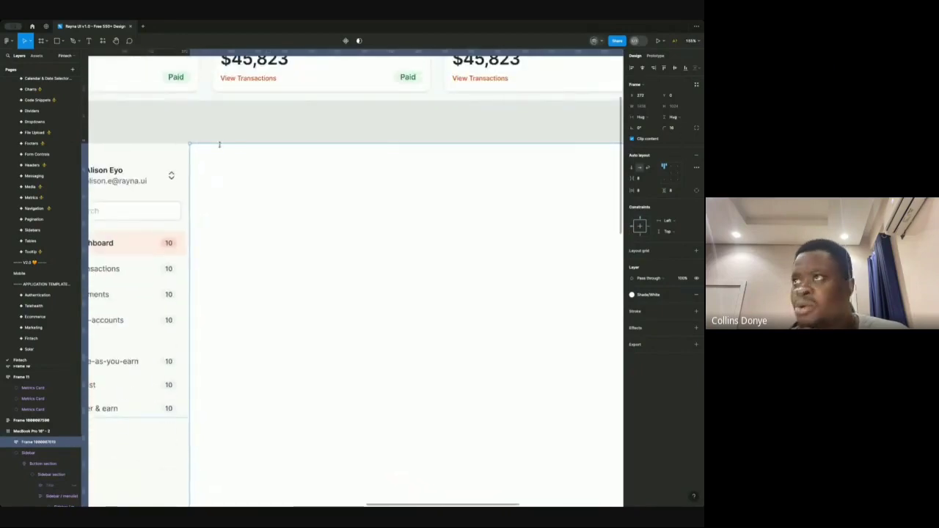
pyautogui.hscroll(-2, 176, 134)
pyautogui.click(188, 138)
pyautogui.scroll(3, 160, 151)
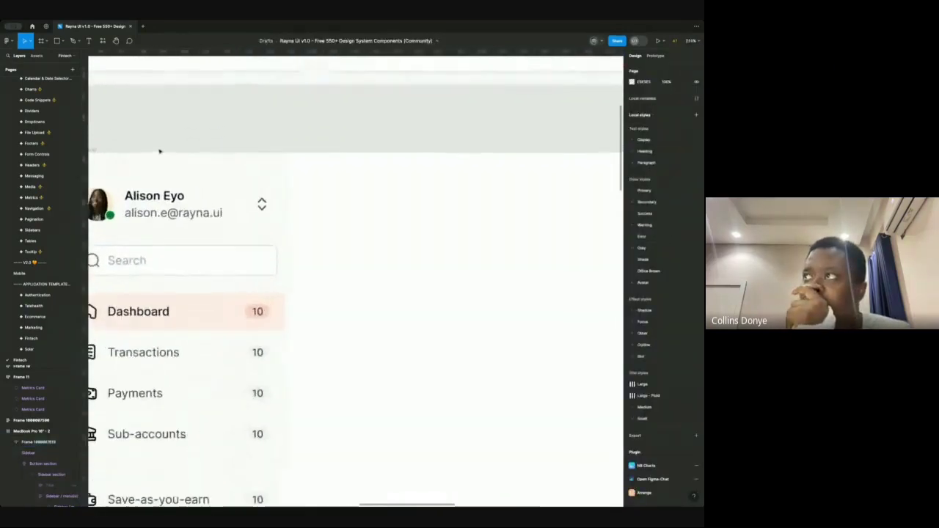
pyautogui.click(259, 168)
pyautogui.scroll(-3, 260, 168)
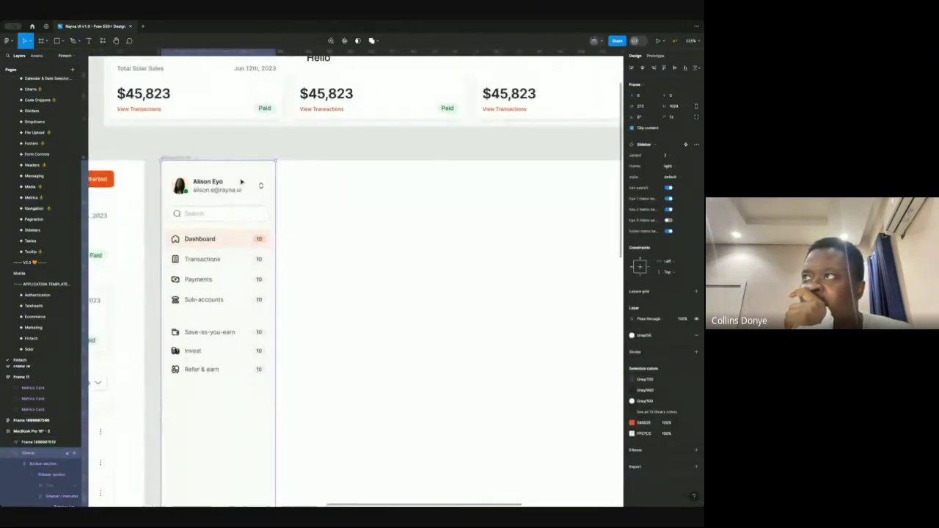
pyautogui.click(261, 136)
pyautogui.scroll(3, 245, 153)
pyautogui.scroll(-2, 142, 159)
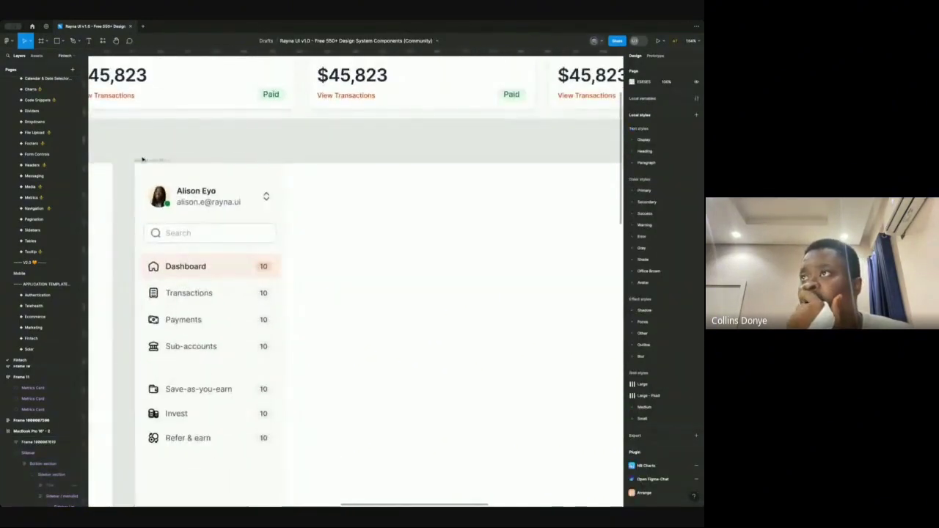
# Step: Set the sidebar's corner radius to 0
pyautogui.click(142, 159)
pyautogui.scroll(-4, 217, 145)
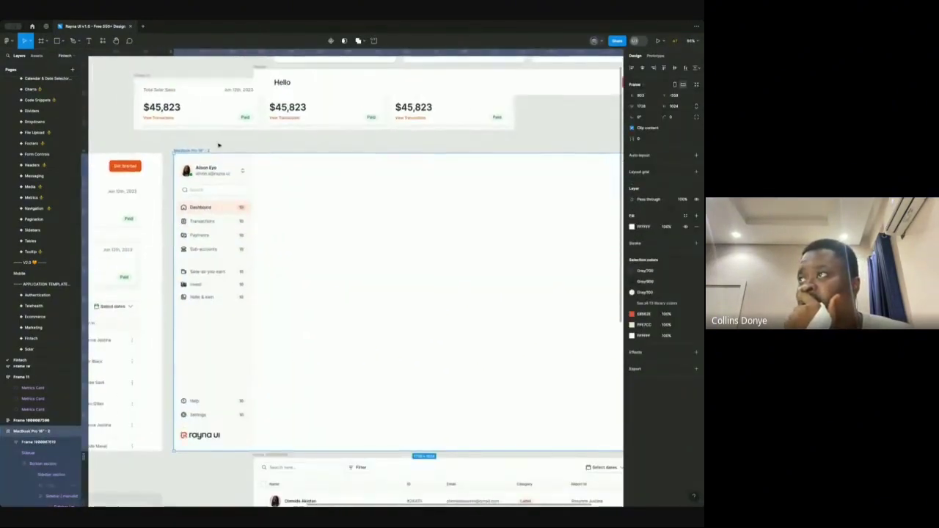
pyautogui.click(243, 200)
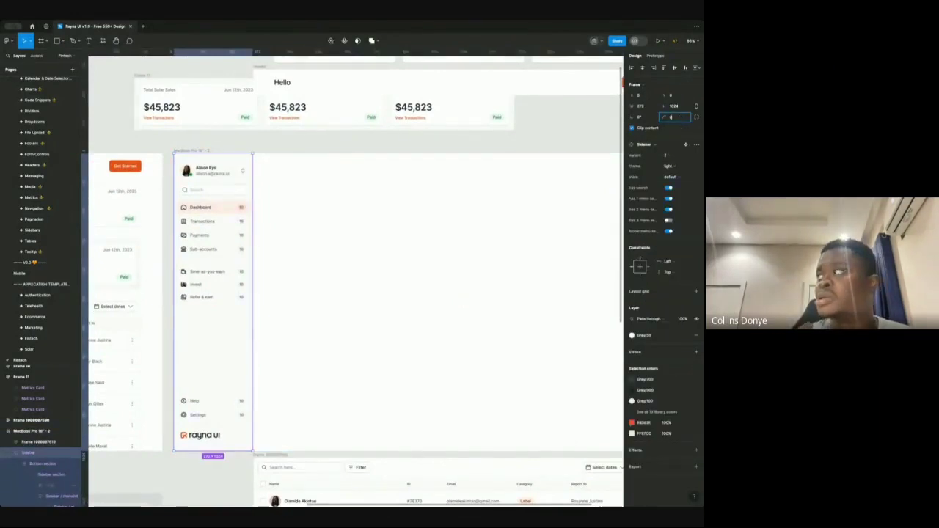
pyautogui.scroll(3, 220, 153)
pyautogui.click(232, 135)
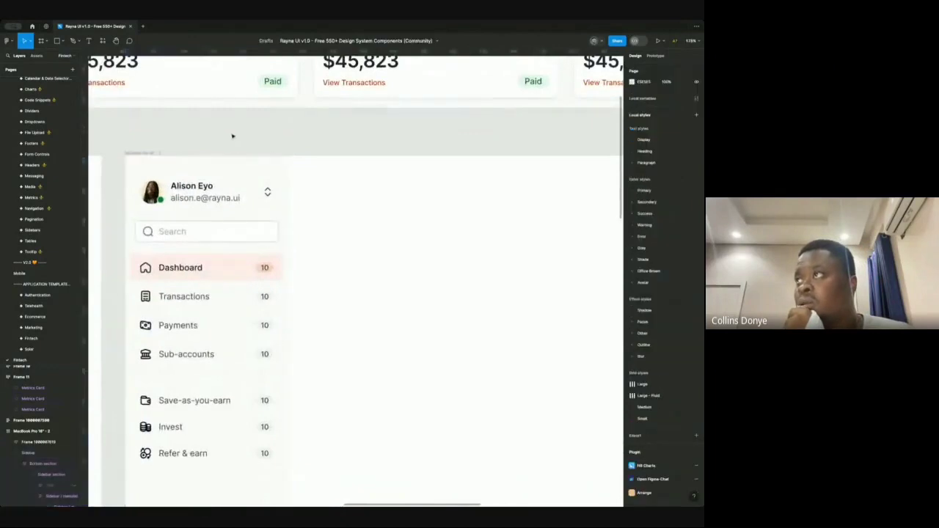
# Step: Apply the Grey/50 library color as the fill of the MacBook Pro 16" - 2 frame
pyautogui.click(147, 152)
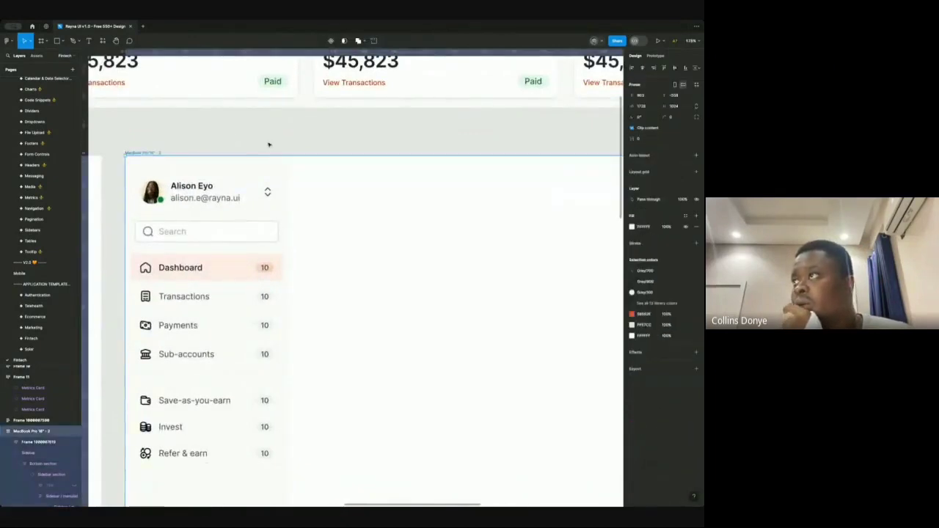
pyautogui.scroll(-4, 270, 144)
pyautogui.scroll(1, 269, 144)
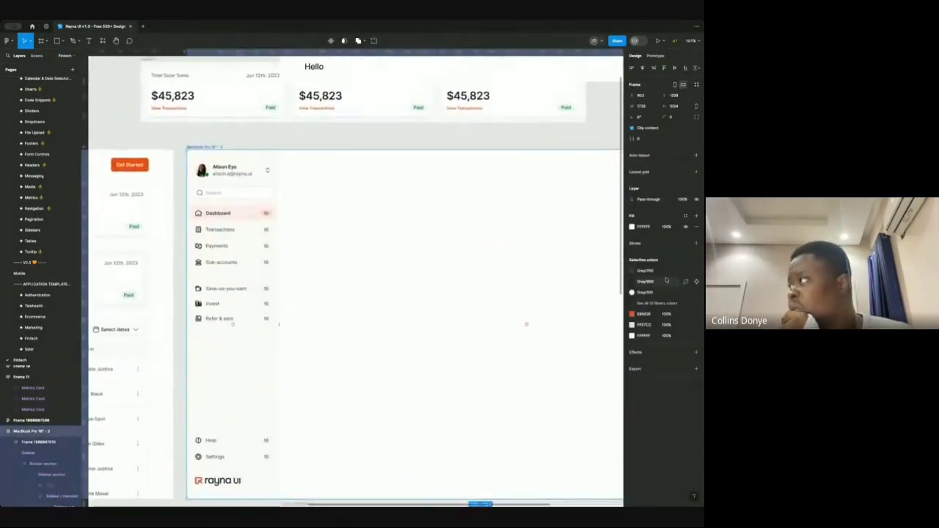
pyautogui.scroll(-2, 474, 243)
pyautogui.hscroll(2, 474, 243)
pyautogui.click(685, 216)
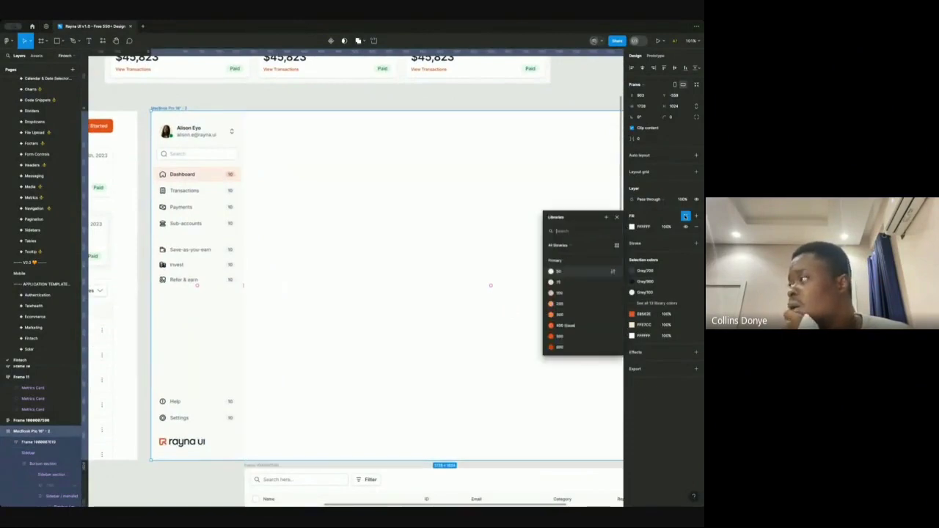
pyautogui.scroll(-8, 572, 308)
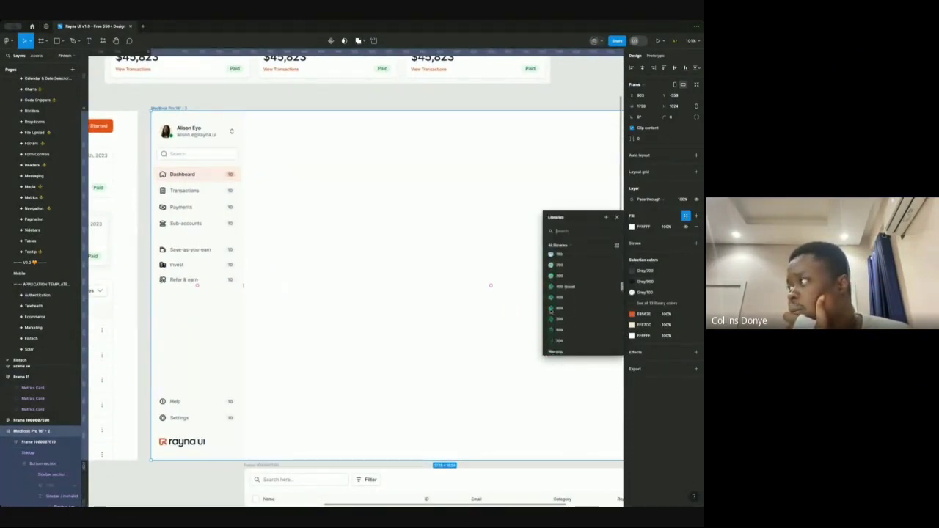
pyautogui.scroll(-3, 551, 310)
pyautogui.write('grey')
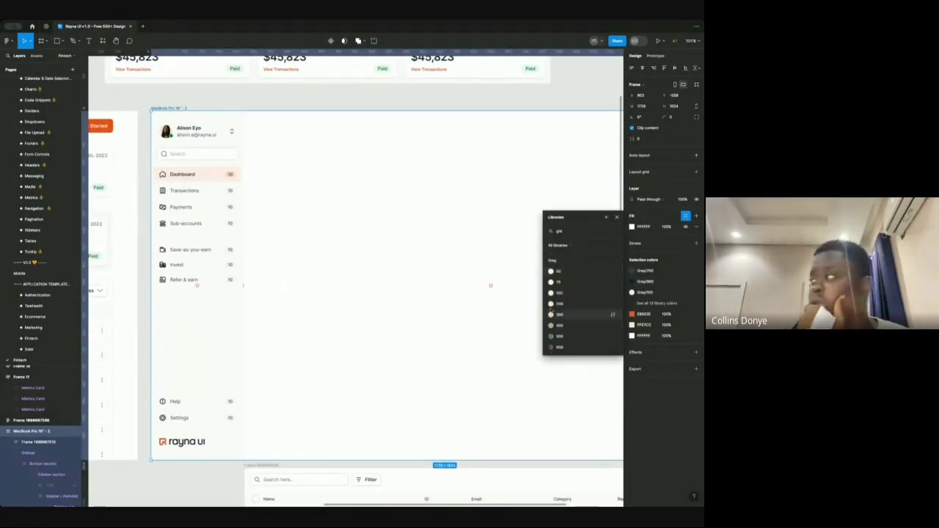
pyautogui.click(557, 271)
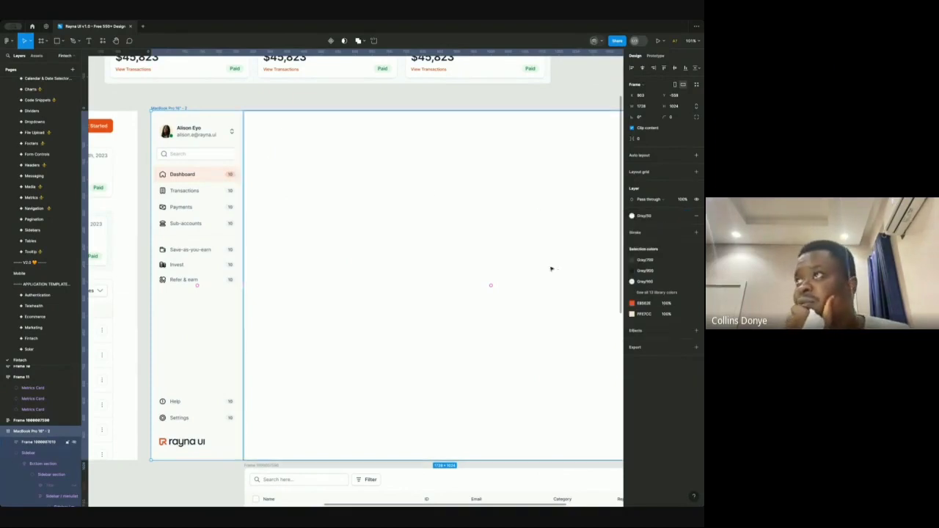
pyautogui.click(308, 93)
pyautogui.scroll(5, 230, 101)
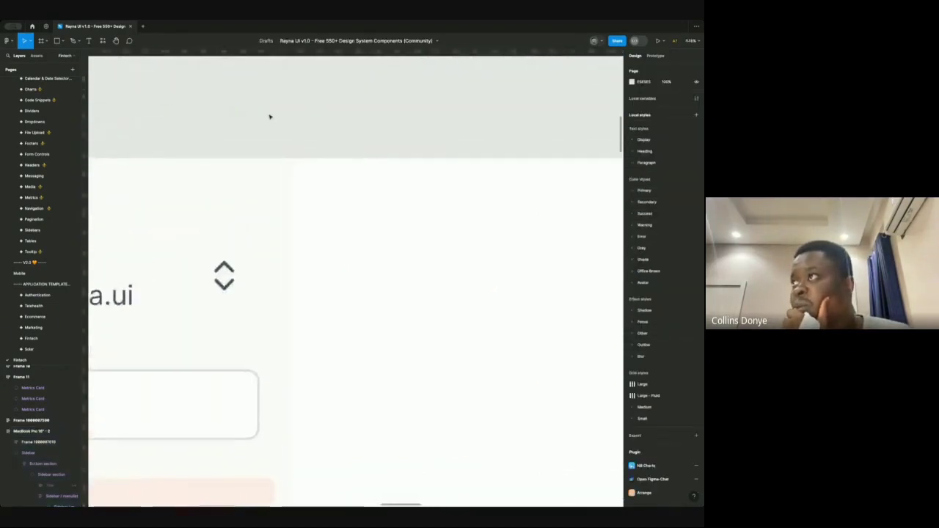
pyautogui.scroll(-10, 268, 115)
# Step: Add auto layout to the MacBook Pro 16" - 2 frame holding the sidebar and content frame
pyautogui.click(310, 154)
pyautogui.hscroll(3, 311, 154)
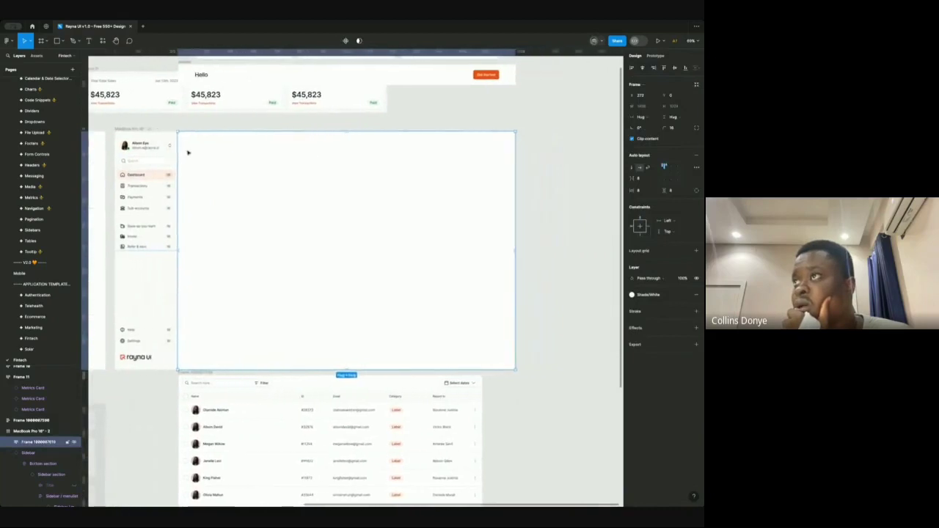
pyautogui.click(148, 126)
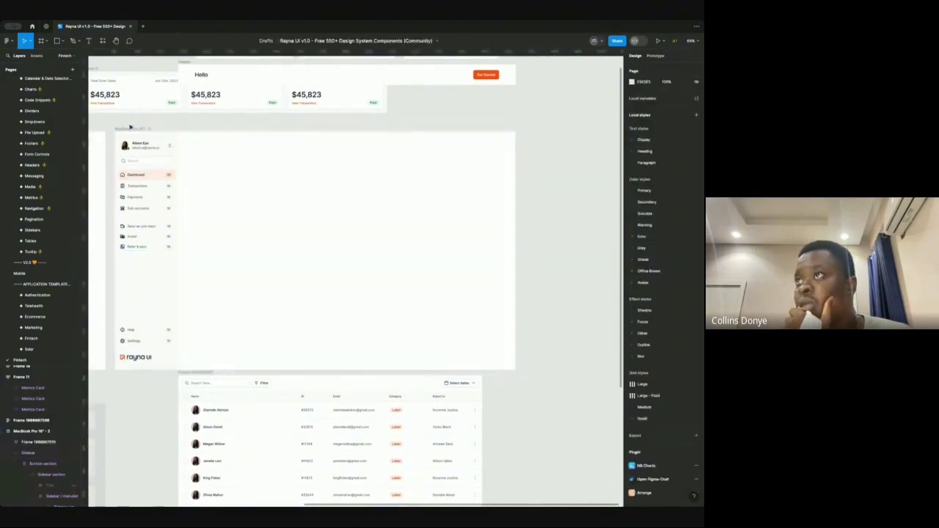
pyautogui.click(138, 129)
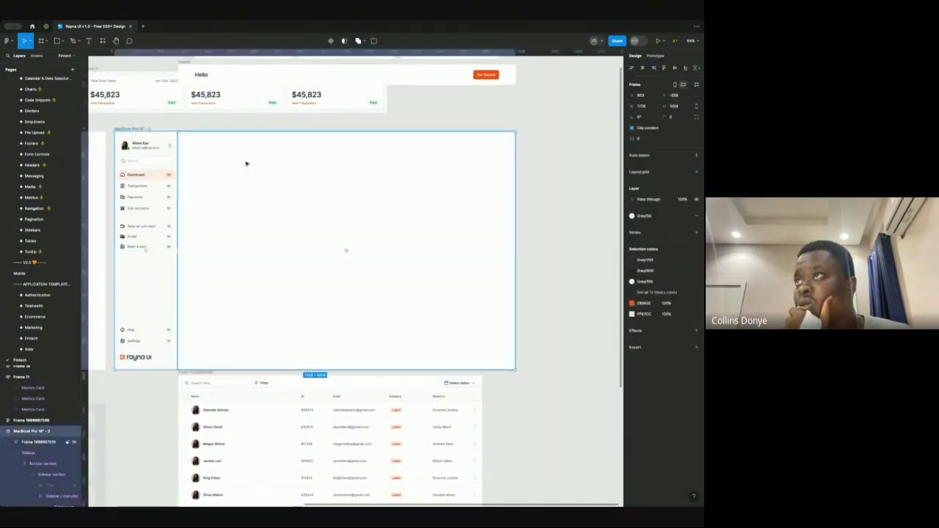
pyautogui.click(697, 156)
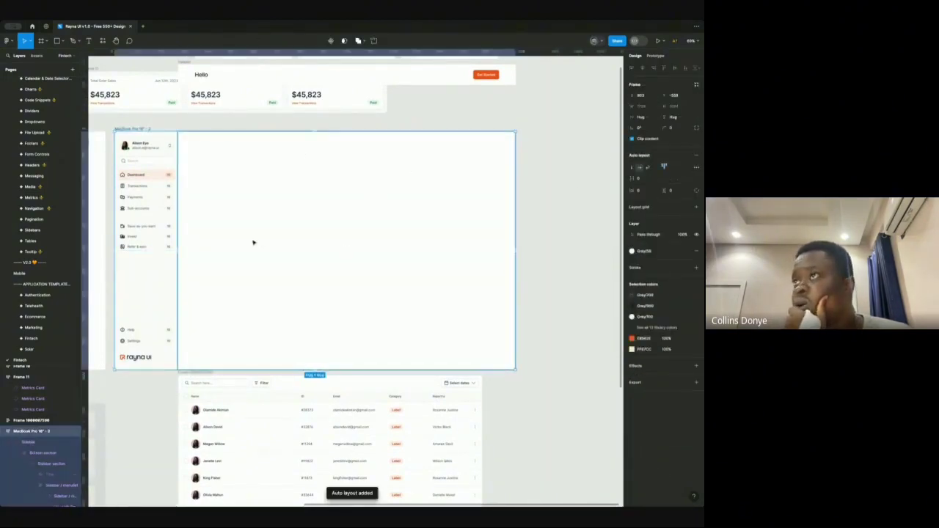
# Step: Wrap the white content frame beside the sidebar in a new enclosing frame
pyautogui.click(253, 243)
pyautogui.hscroll(-1, 254, 242)
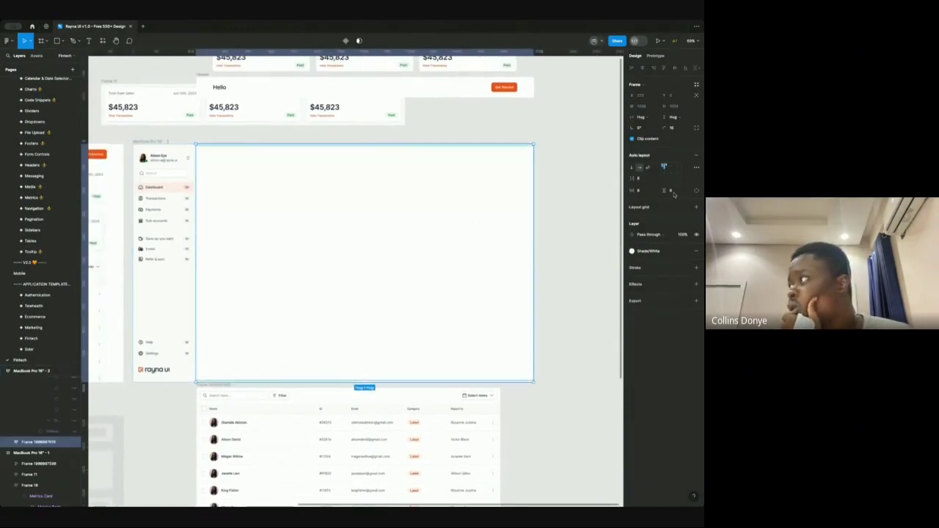
pyautogui.scroll(5, 531, 157)
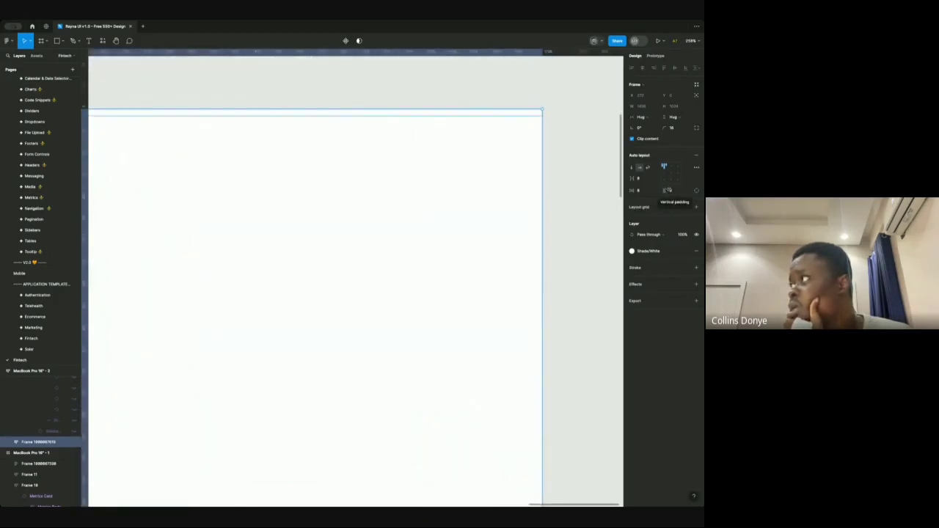
pyautogui.scroll(-5, 592, 140)
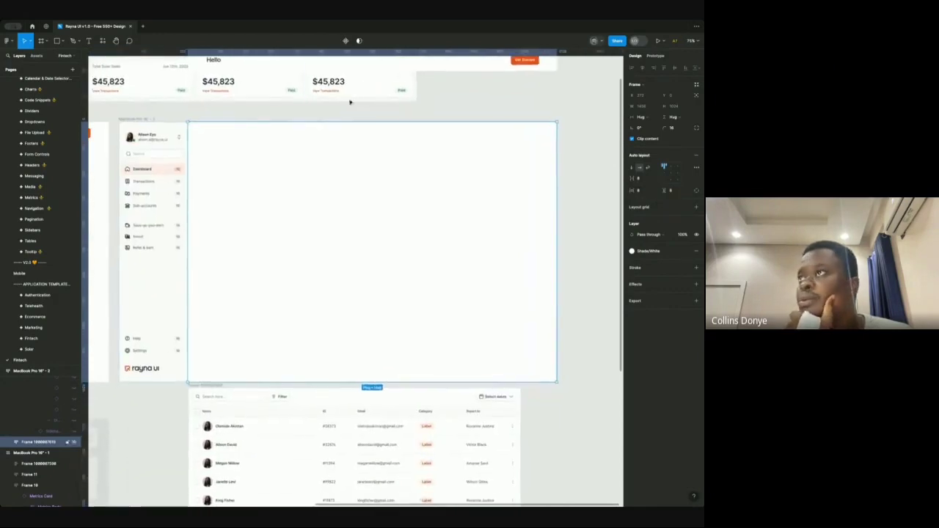
pyautogui.scroll(5, 183, 116)
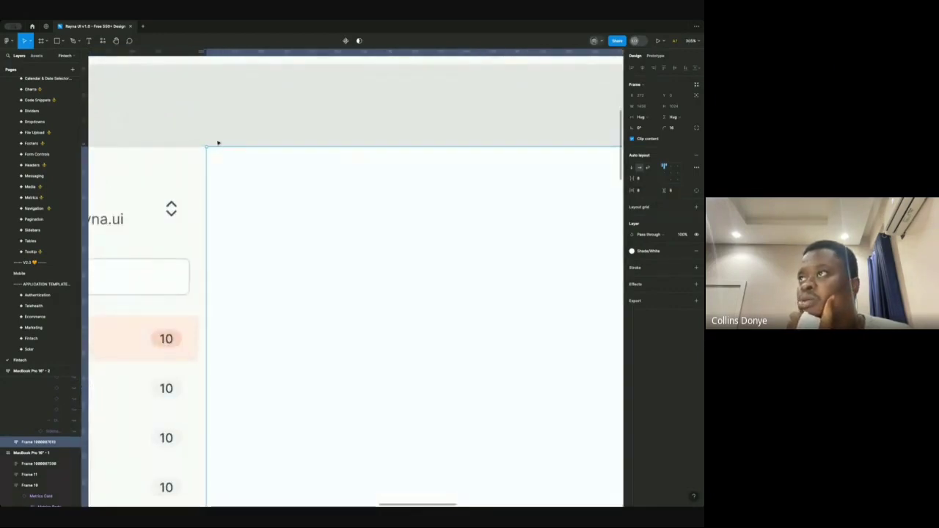
pyautogui.scroll(-5, 256, 168)
pyautogui.hscroll(2, 257, 171)
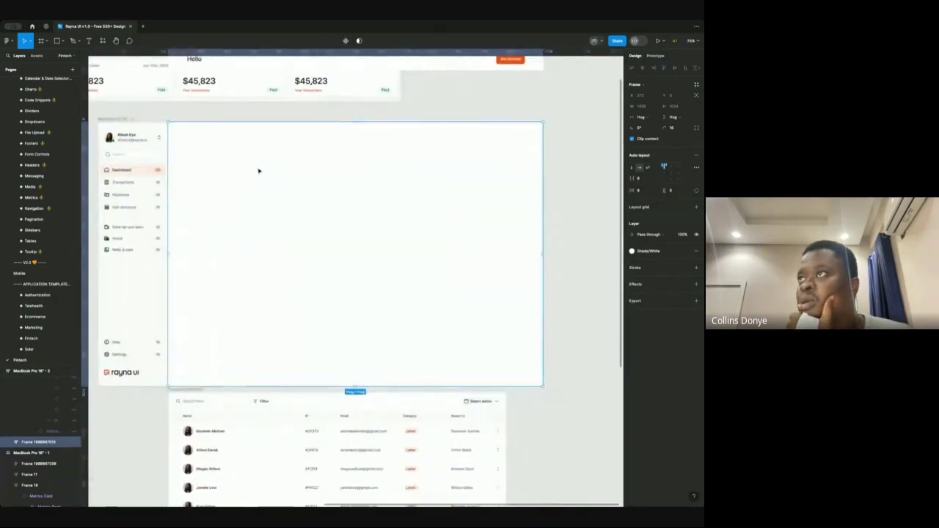
pyautogui.rightClick(258, 169)
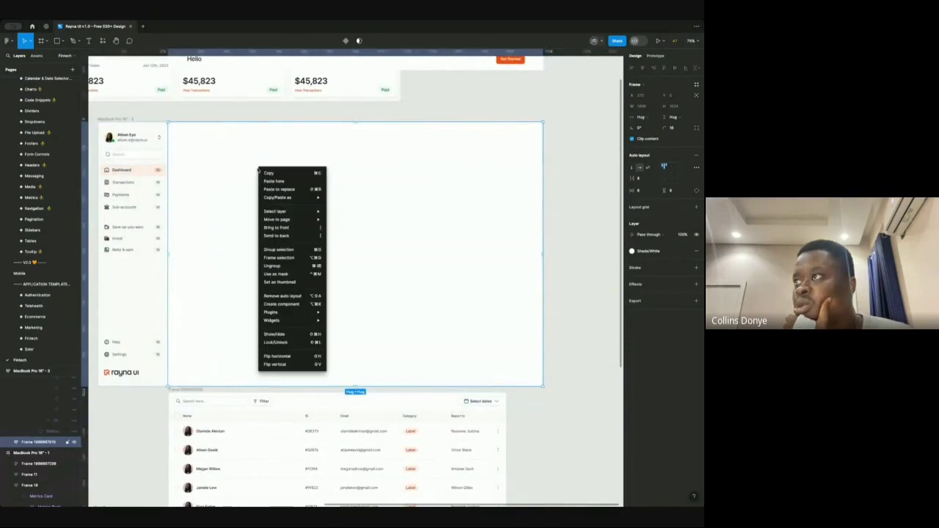
pyautogui.click(291, 259)
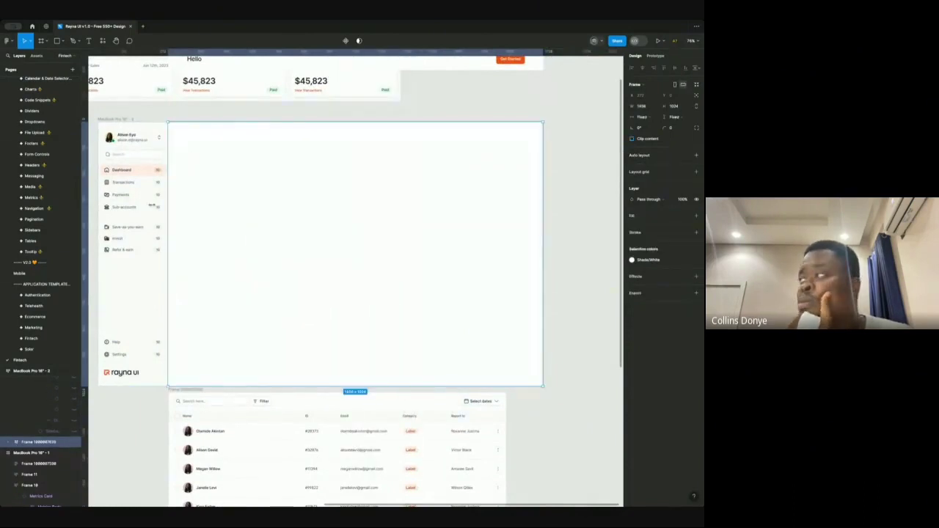
# Step: Add auto layout to the new enclosing frame with 8 horizontal and 8 vertical padding around the content frame
pyautogui.click(694, 156)
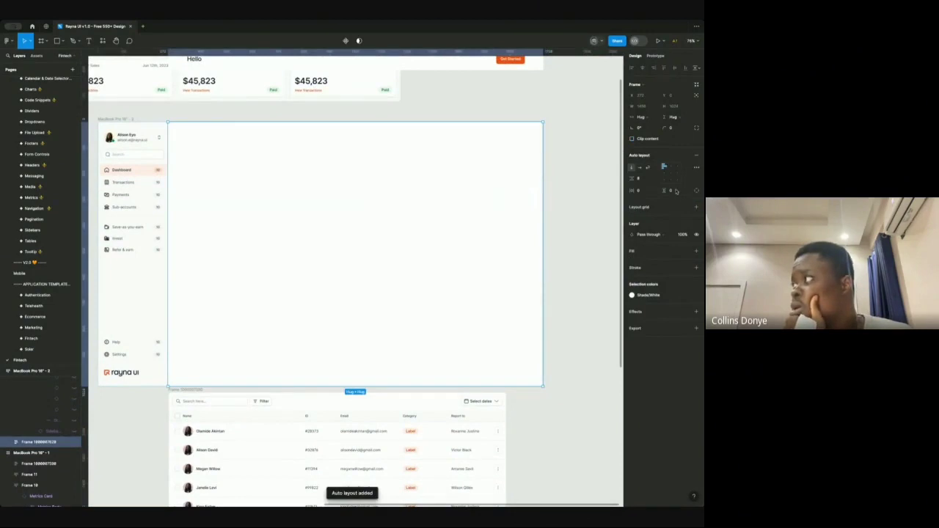
pyautogui.write('8')
pyautogui.press('Return')
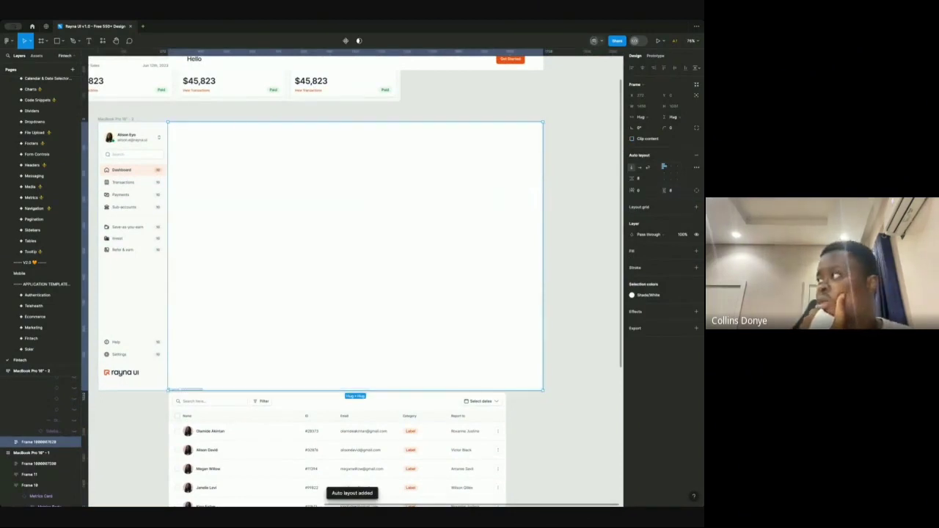
pyautogui.click(645, 191)
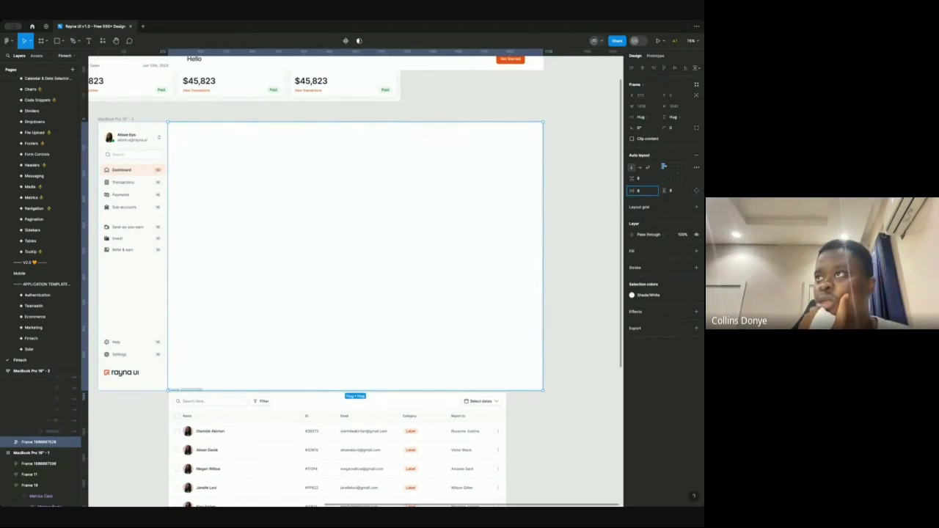
pyautogui.write('8')
pyautogui.press('Return')
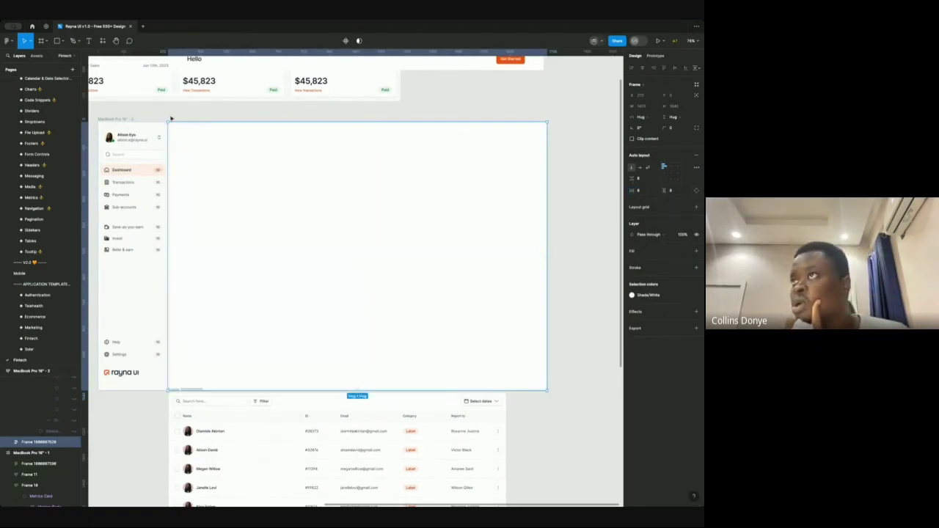
# Step: Examine the padding and rounded corners where the white content frame sits inside its enclosing frame
pyautogui.scroll(5, 170, 118)
pyautogui.click(171, 119)
pyautogui.scroll(-3, 153, 130)
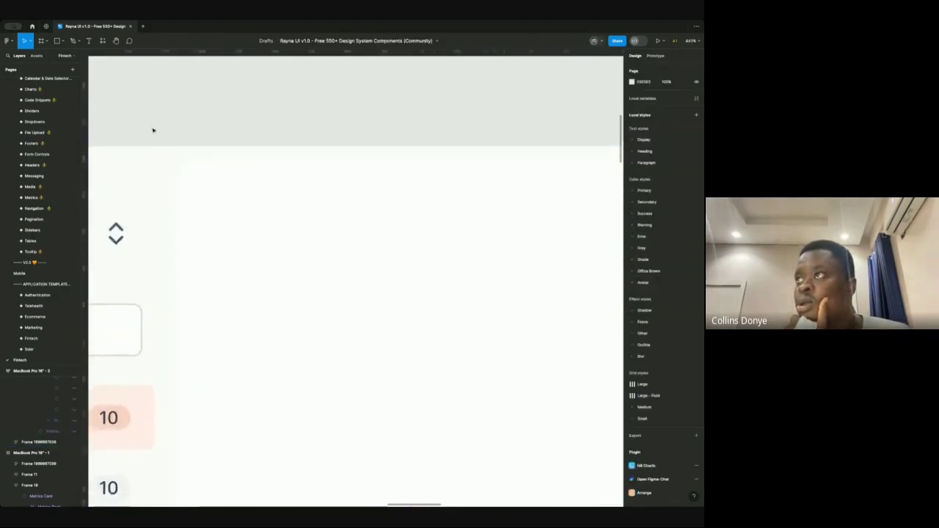
pyautogui.scroll(5, 152, 130)
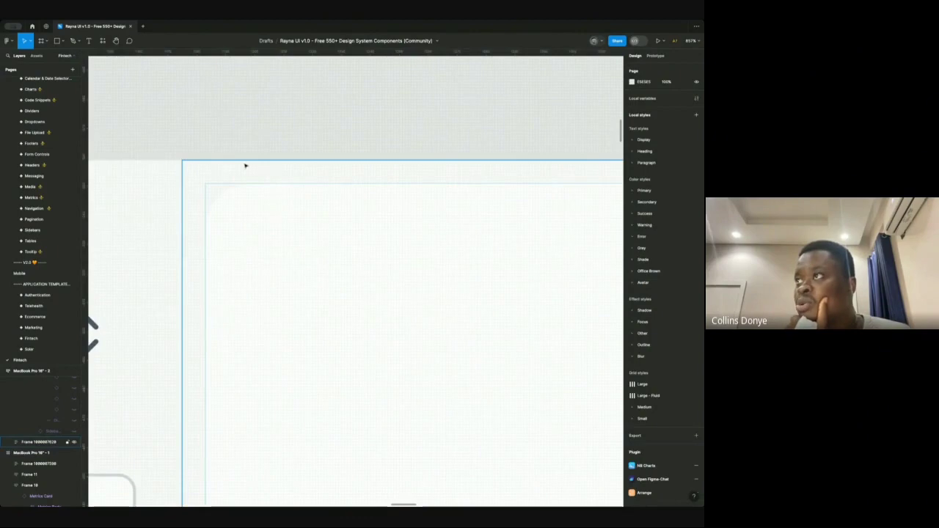
pyautogui.scroll(-5, 272, 173)
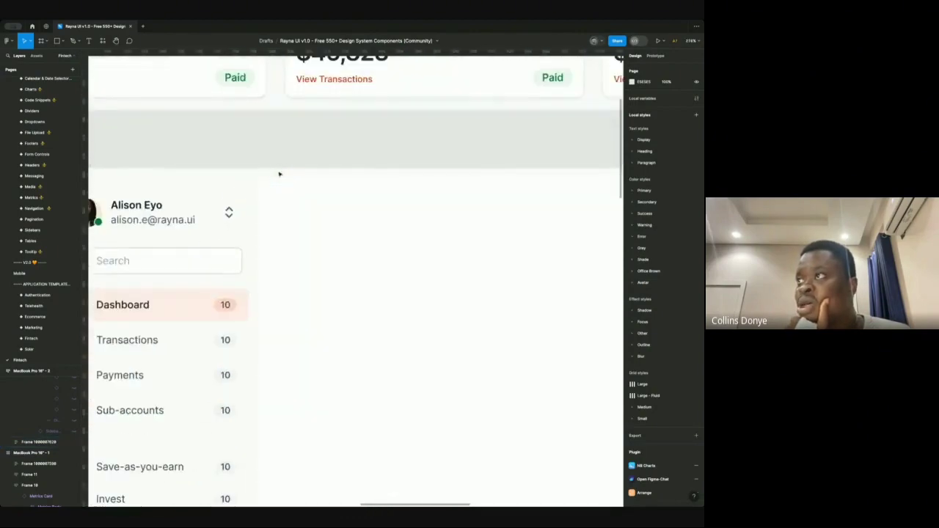
pyautogui.scroll(5, 279, 174)
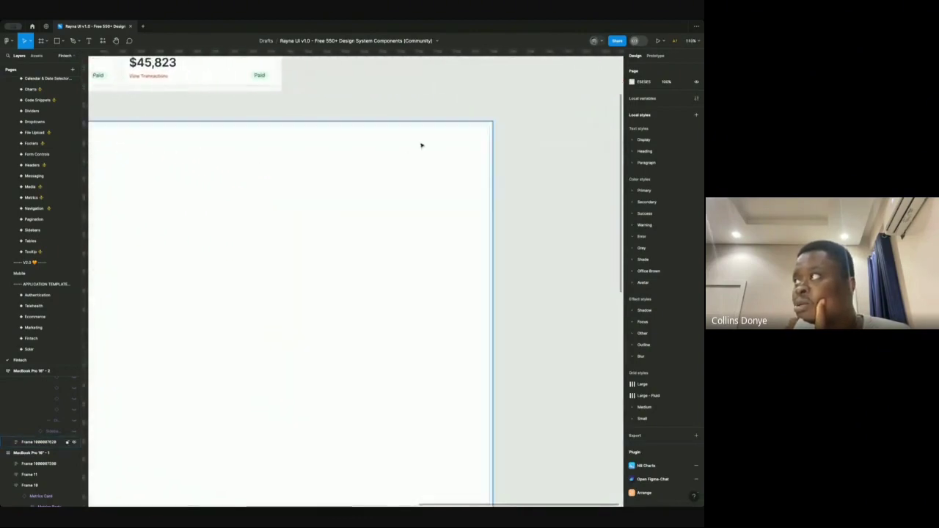
pyautogui.scroll(-5, 552, 103)
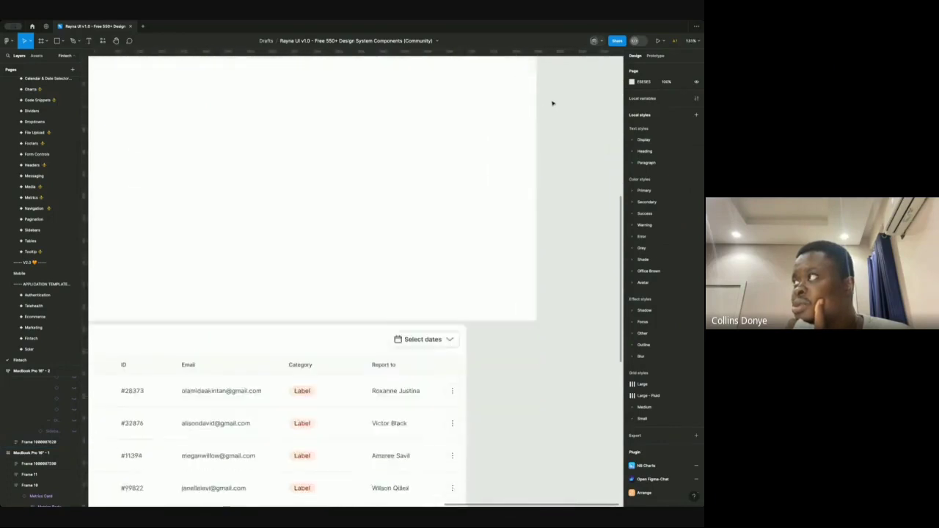
pyautogui.hscroll(-3, 552, 103)
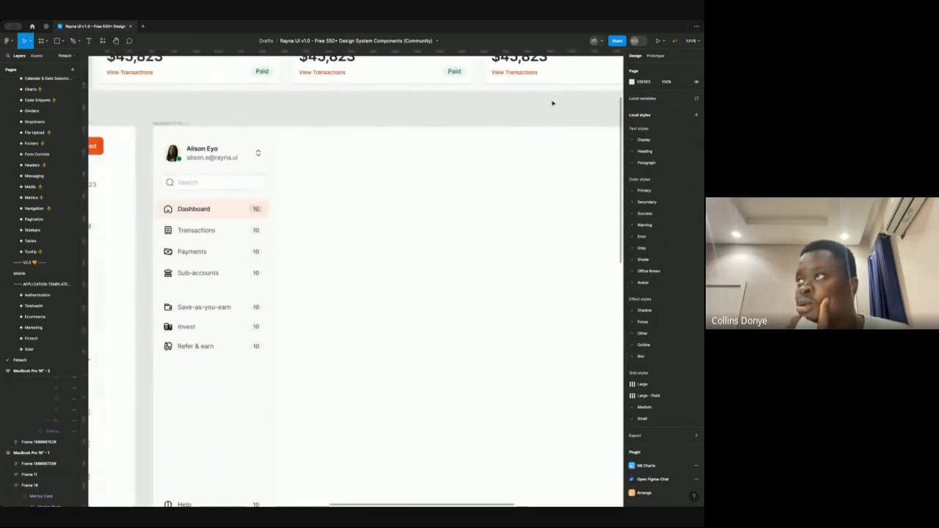
pyautogui.scroll(-5, 324, 122)
pyautogui.hscroll(3, 323, 122)
pyautogui.click(190, 158)
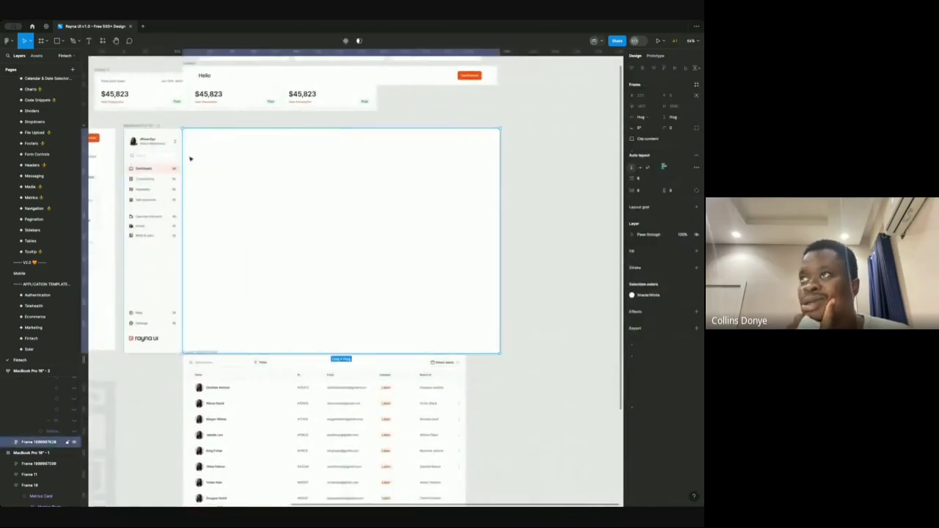
pyautogui.click(193, 143)
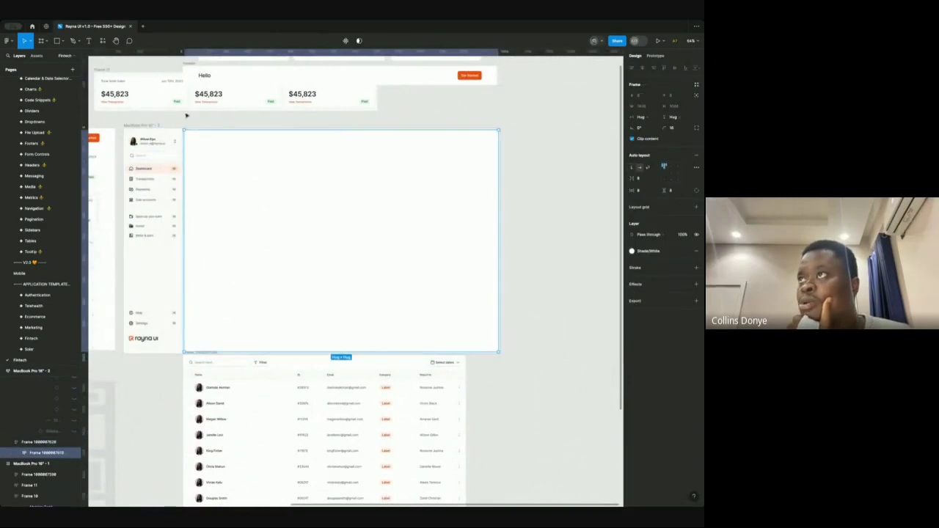
pyautogui.click(165, 120)
pyautogui.scroll(4, 165, 120)
pyautogui.scroll(-2, 165, 120)
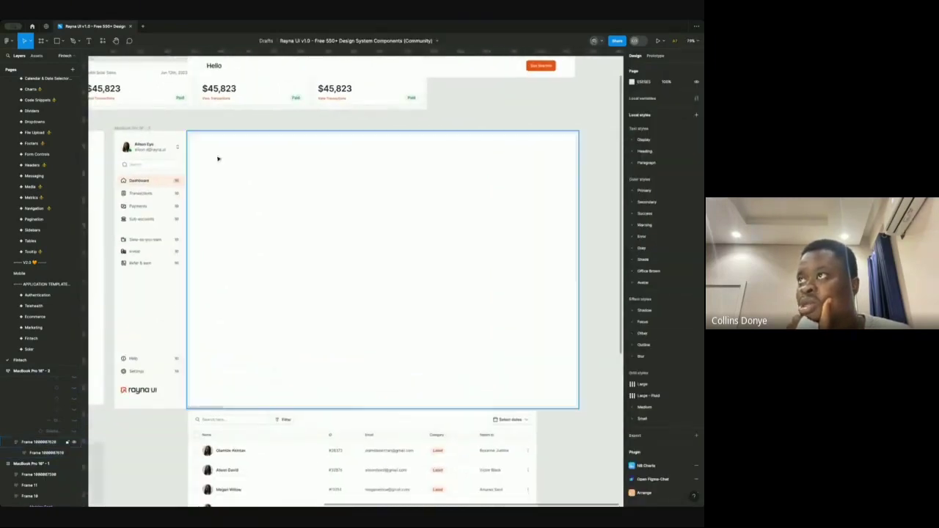
# Step: Apply the Shadow/Soft/xsmall effect style to the inner white content frame and inspect its edge
pyautogui.click(230, 171)
pyautogui.click(229, 170)
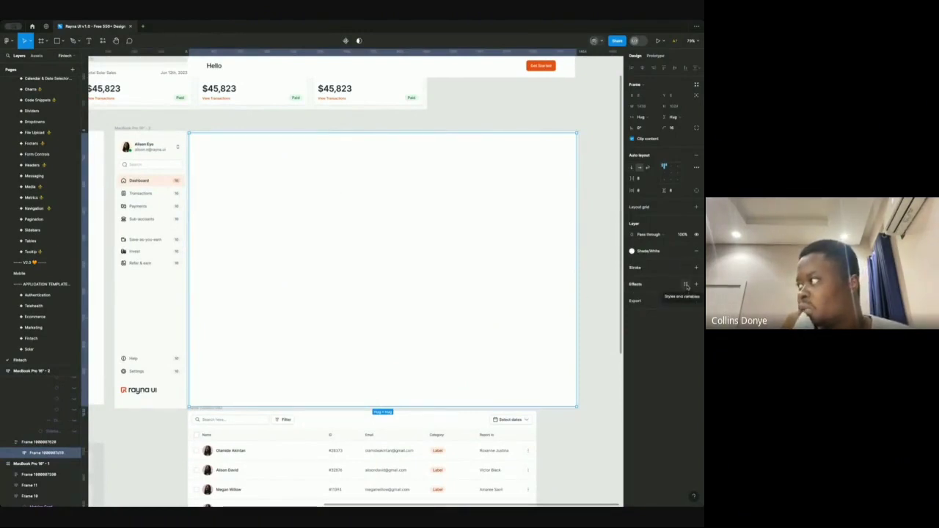
pyautogui.click(687, 286)
pyautogui.click(654, 338)
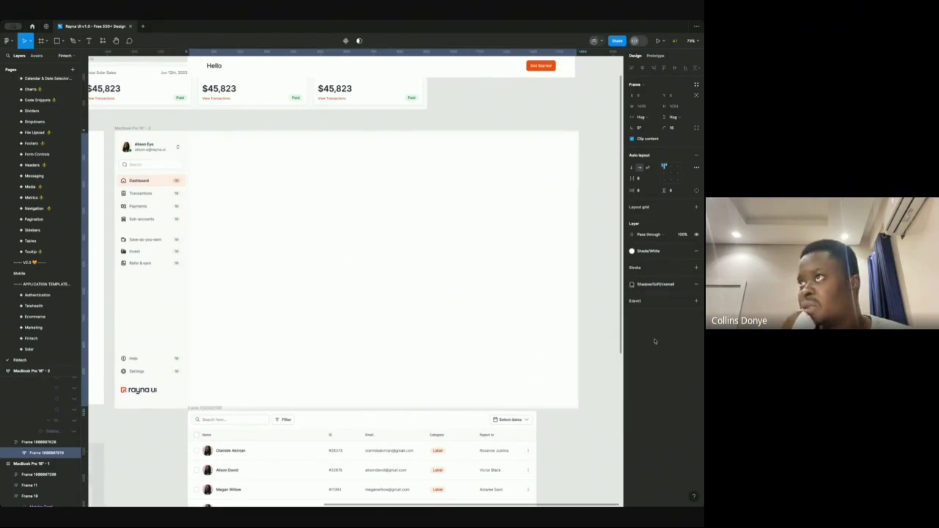
pyautogui.click(188, 125)
pyautogui.scroll(5, 188, 125)
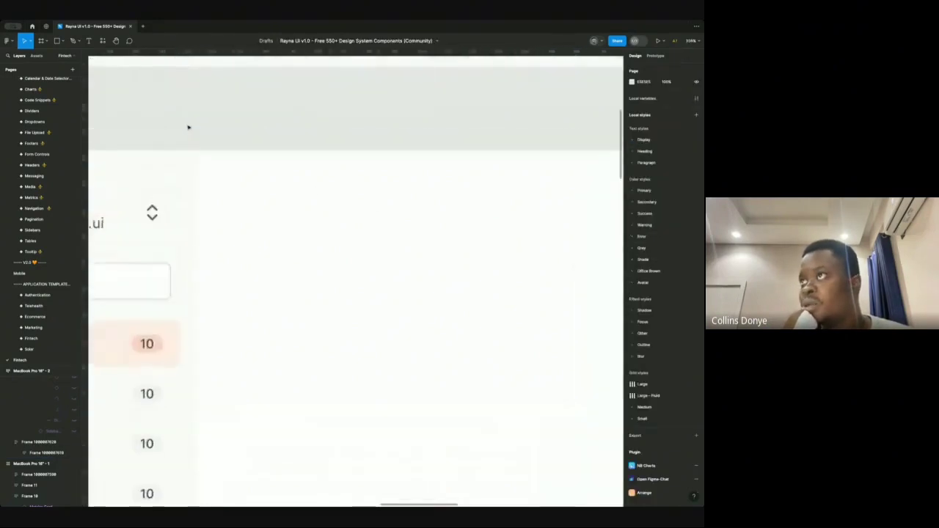
pyautogui.scroll(-8, 183, 245)
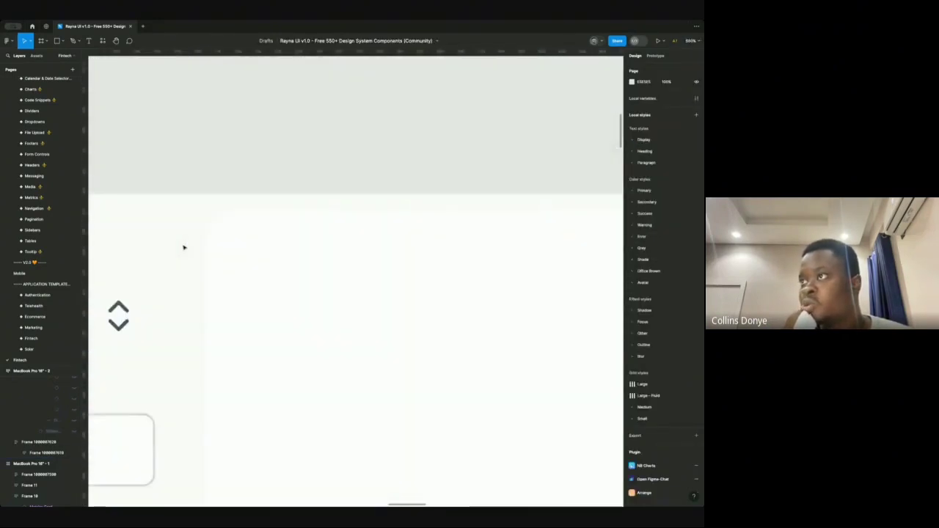
pyautogui.scroll(-5, 183, 247)
pyautogui.scroll(5, 182, 247)
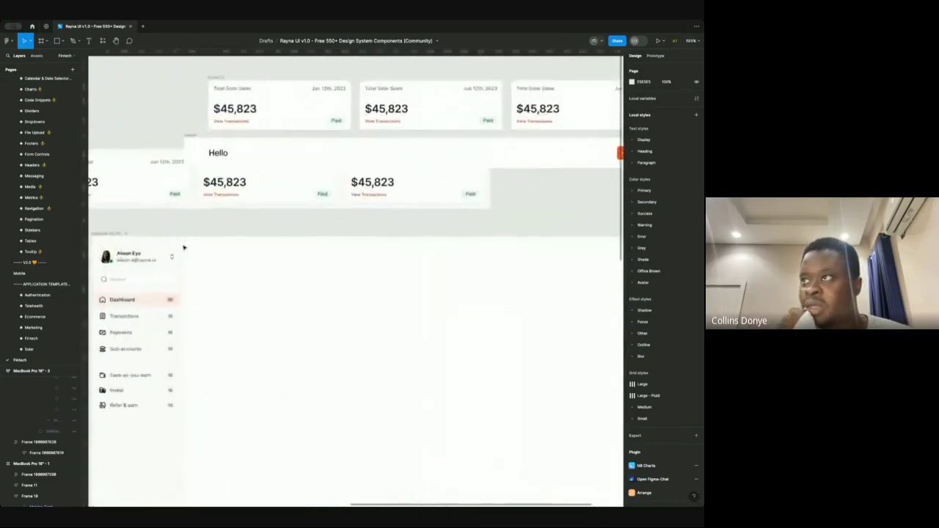
# Step: Add a stroke to the inner white content frame using the Grey/75 library color
pyautogui.click(195, 253)
pyautogui.scroll(-3, 197, 254)
pyautogui.scroll(-1, 196, 254)
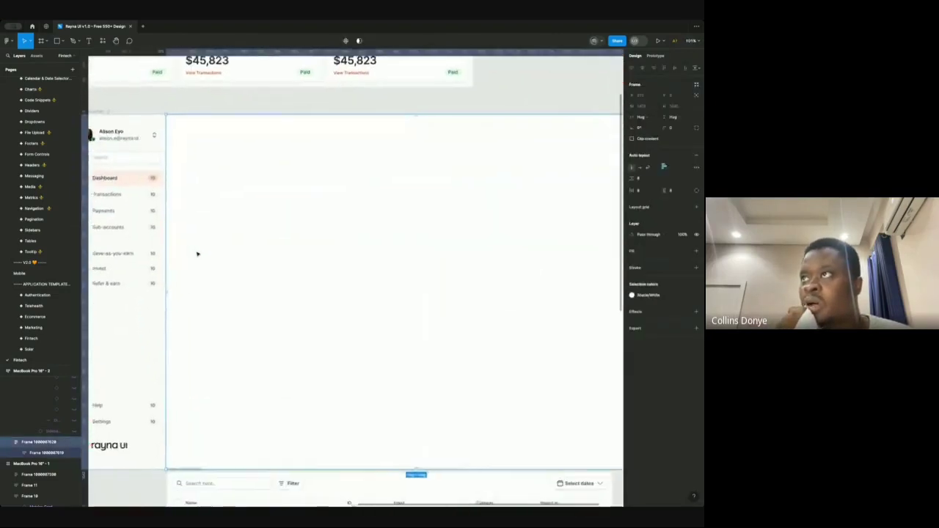
pyautogui.doubleClick(184, 196)
pyautogui.hscroll(1, 184, 196)
pyautogui.scroll(-3, 184, 196)
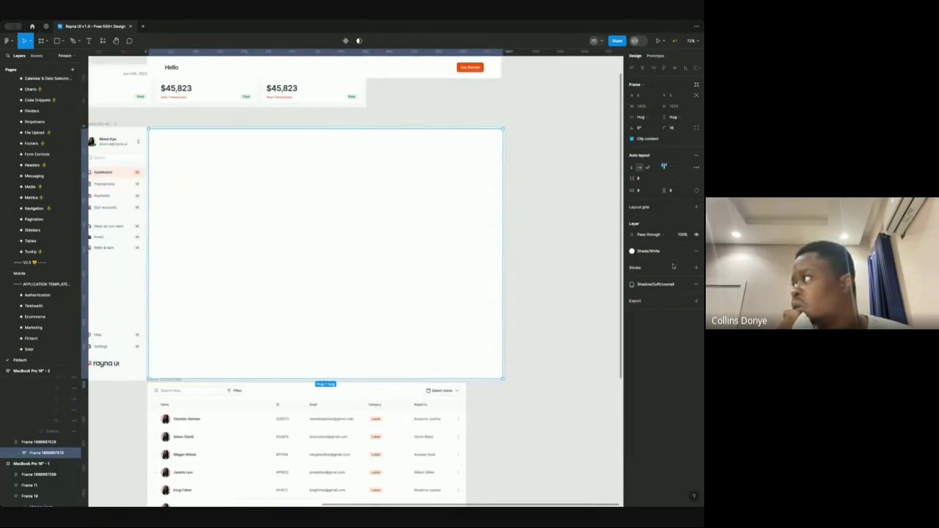
pyautogui.click(685, 269)
pyautogui.scroll(-5, 567, 337)
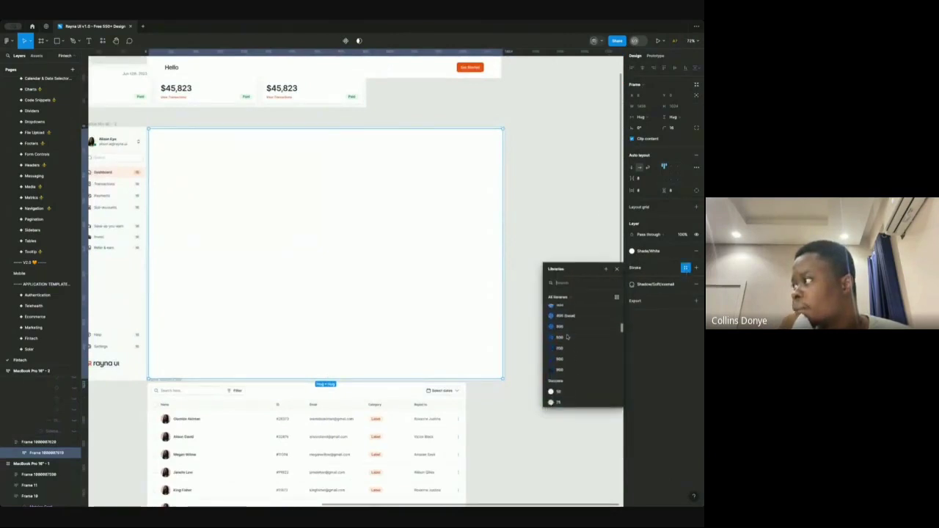
pyautogui.write('grey')
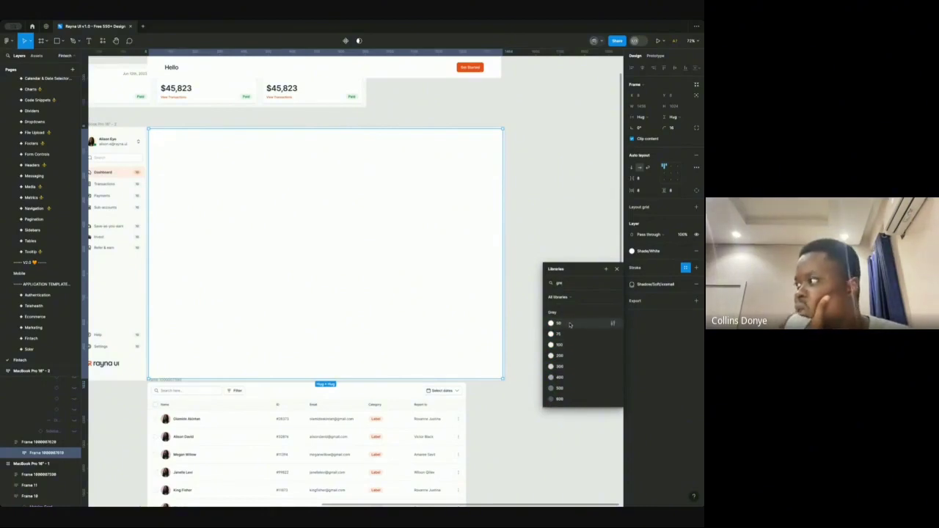
pyautogui.scroll(5, 183, 125)
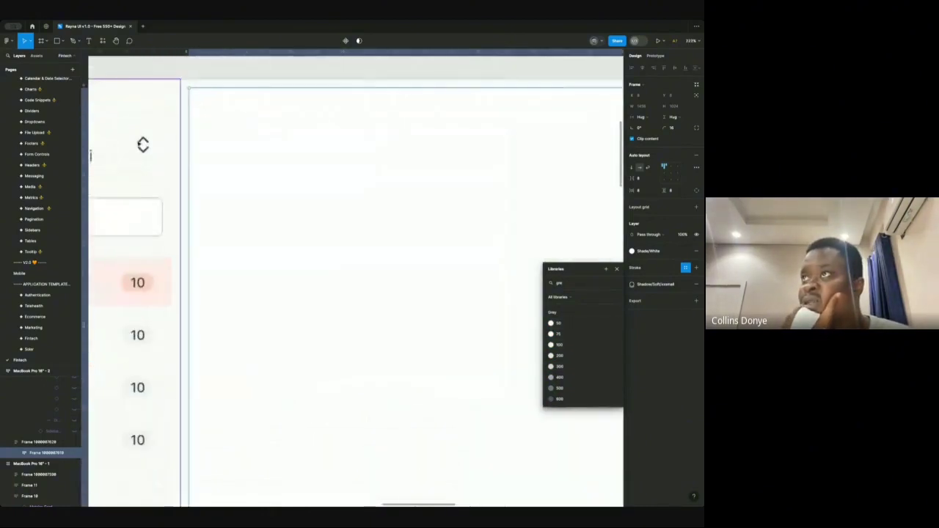
pyautogui.scroll(3, 155, 110)
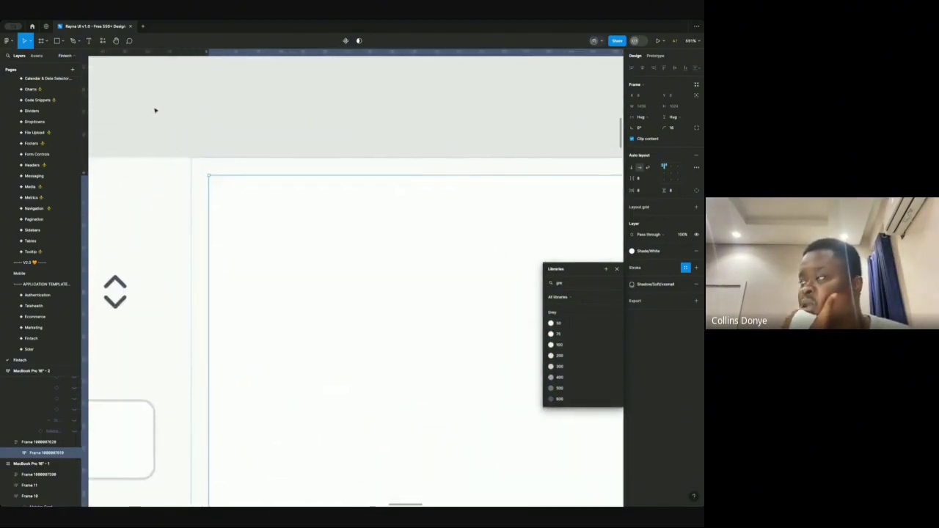
pyautogui.click(559, 334)
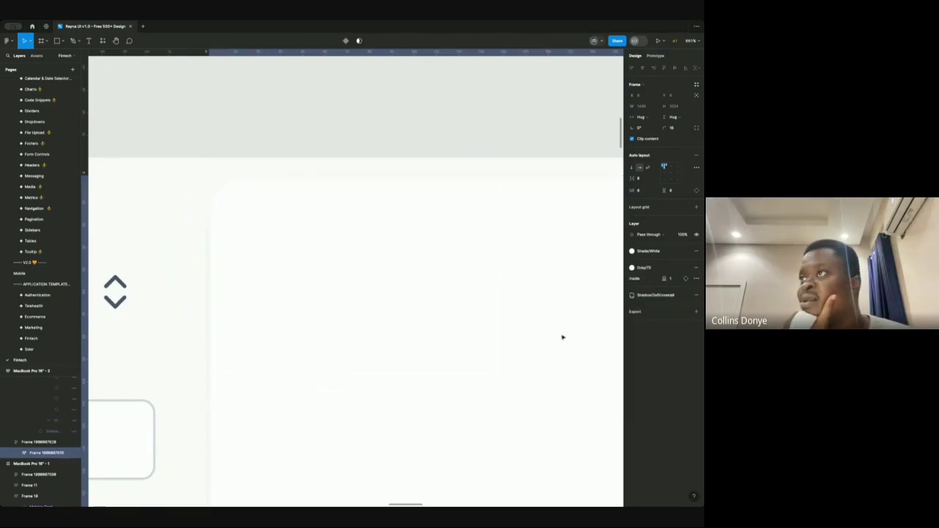
# Step: Change the inner content frame's stroke color to Grey/100 and check the border beside the sidebar
pyautogui.scroll(-2, 211, 164)
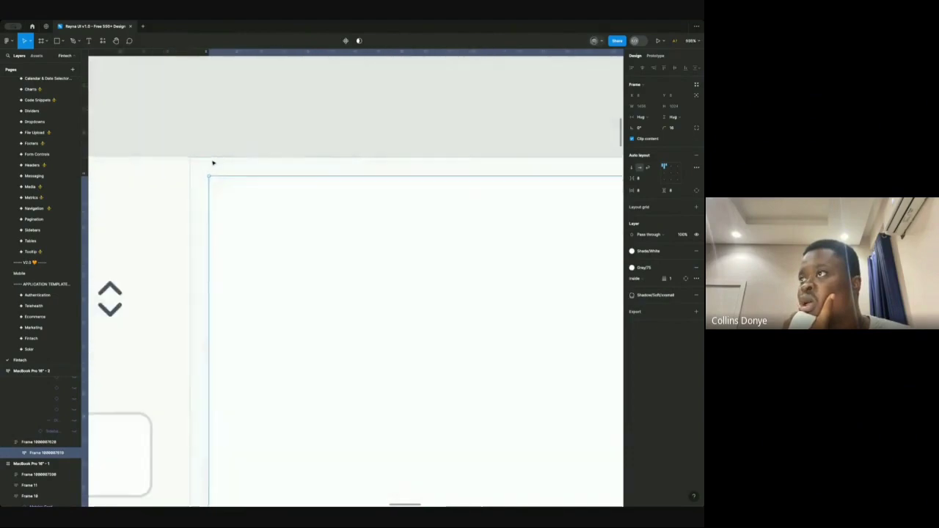
pyautogui.click(652, 269)
pyautogui.click(576, 367)
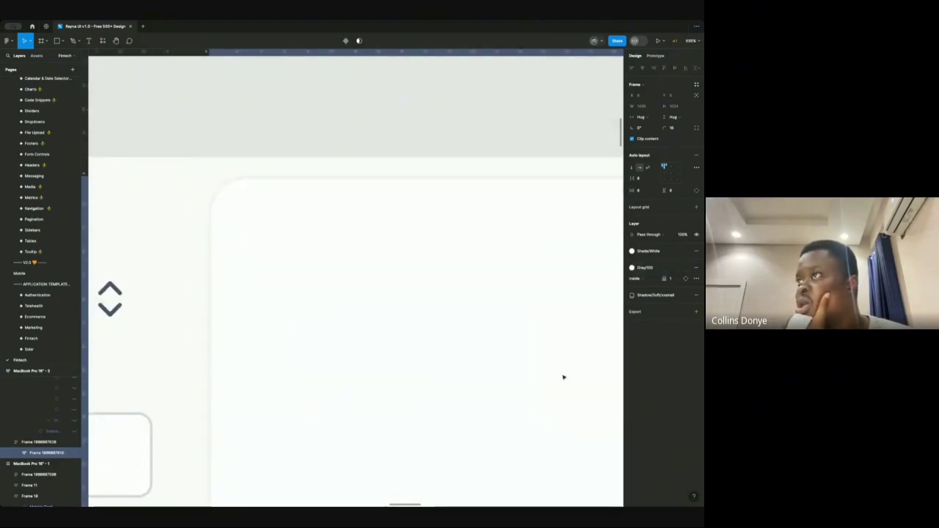
pyautogui.click(312, 139)
pyautogui.scroll(-10, 311, 139)
pyautogui.hscroll(3, 312, 139)
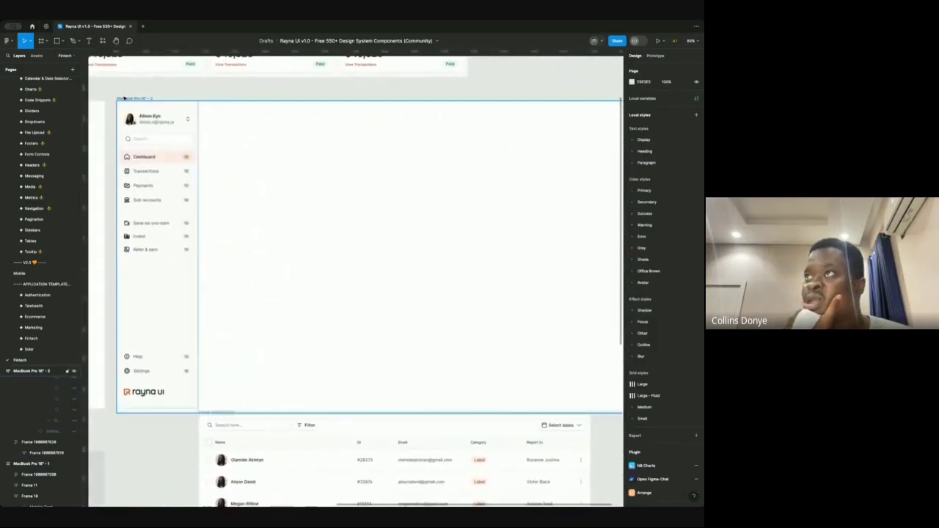
pyautogui.scroll(5, 124, 99)
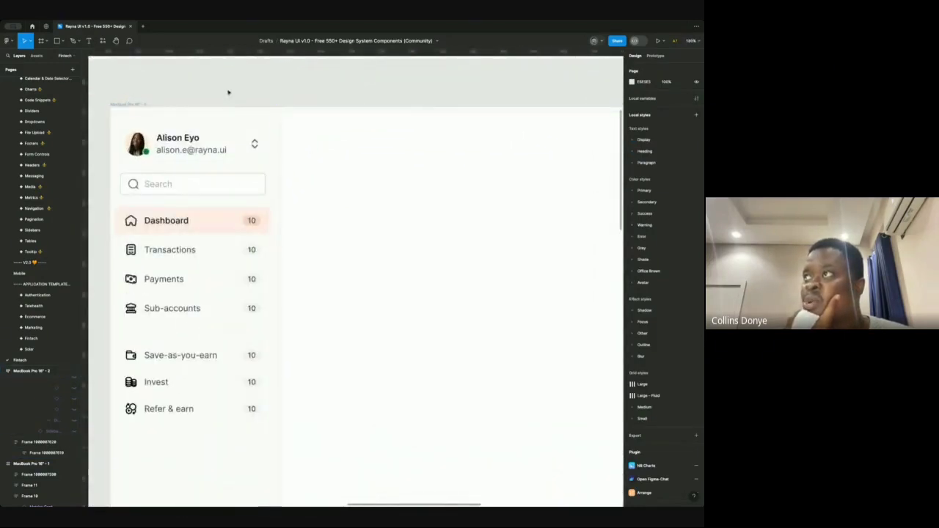
pyautogui.scroll(-5, 228, 91)
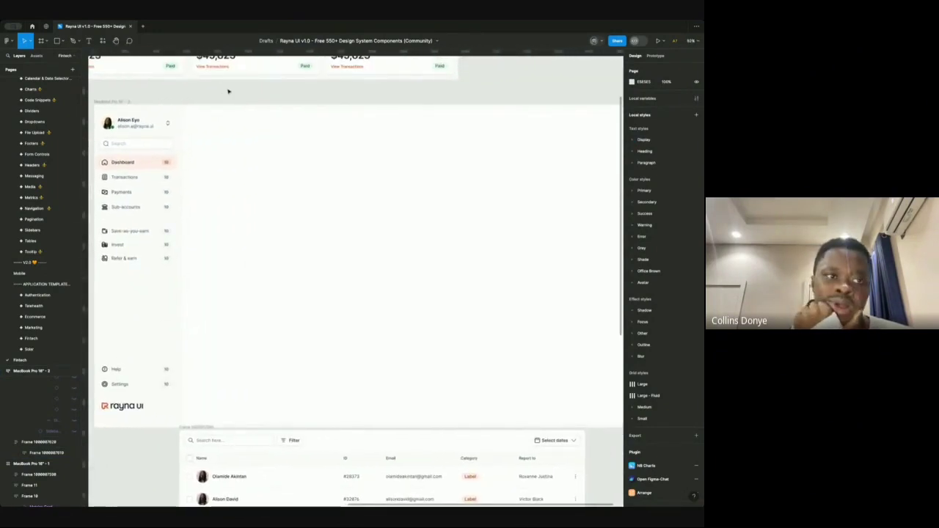
pyautogui.hscroll(-1, 228, 91)
# Step: Set the inner content frame's stroke to the Grey/200 library color and inspect the border
pyautogui.click(222, 112)
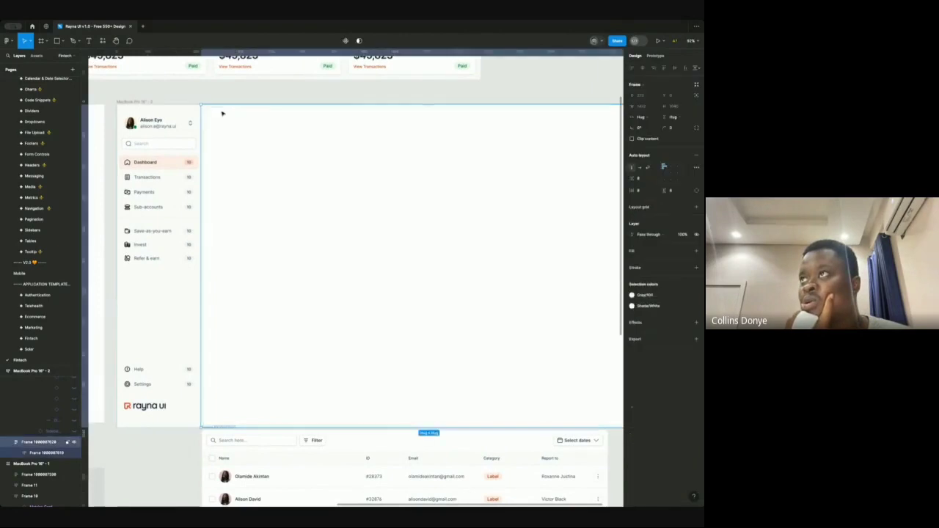
pyautogui.click(645, 267)
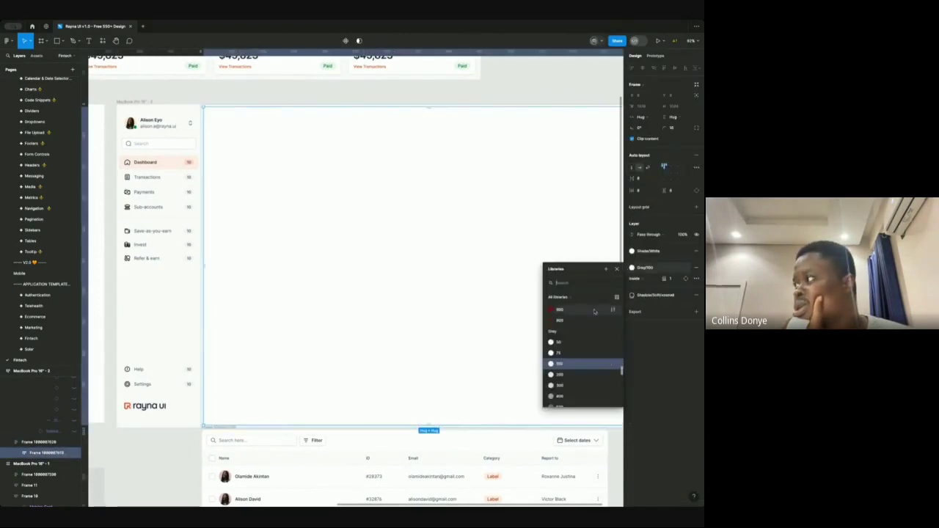
pyautogui.click(566, 376)
pyautogui.click(277, 77)
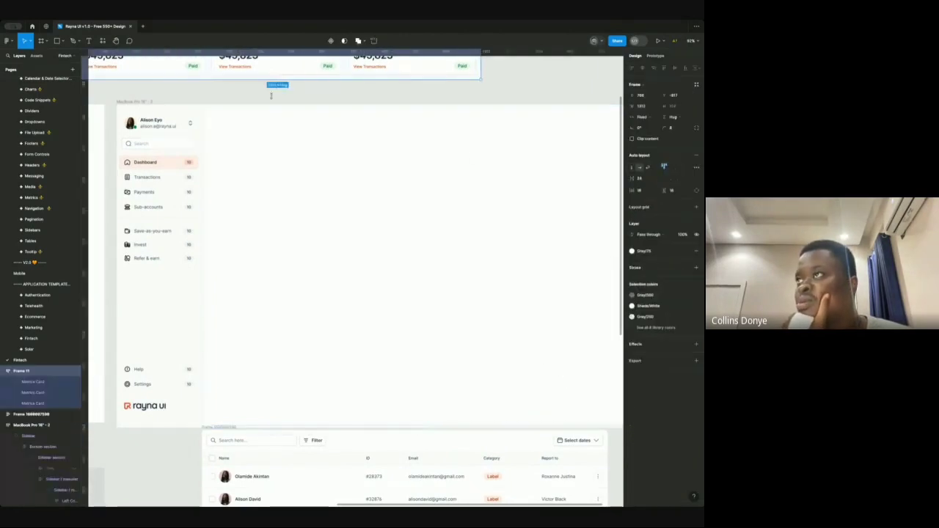
pyautogui.click(245, 94)
pyautogui.scroll(-3, 246, 93)
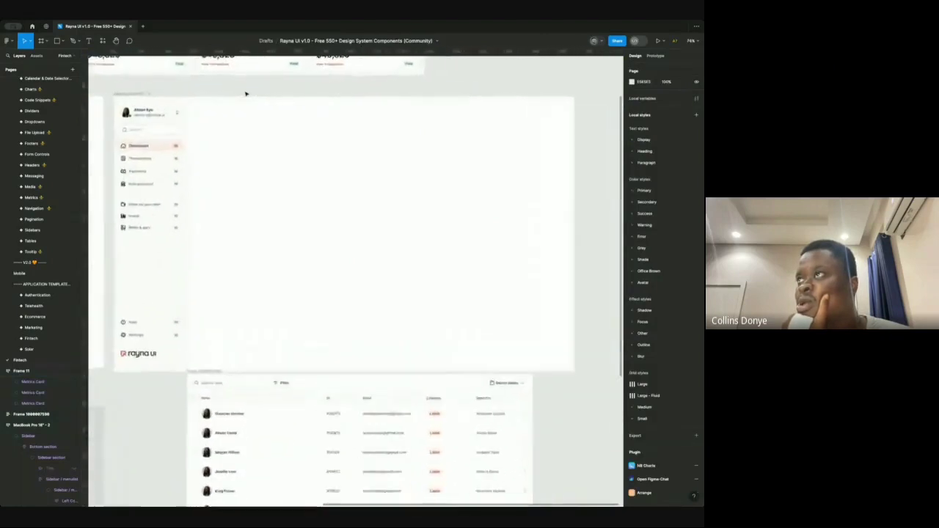
pyautogui.scroll(5, 156, 96)
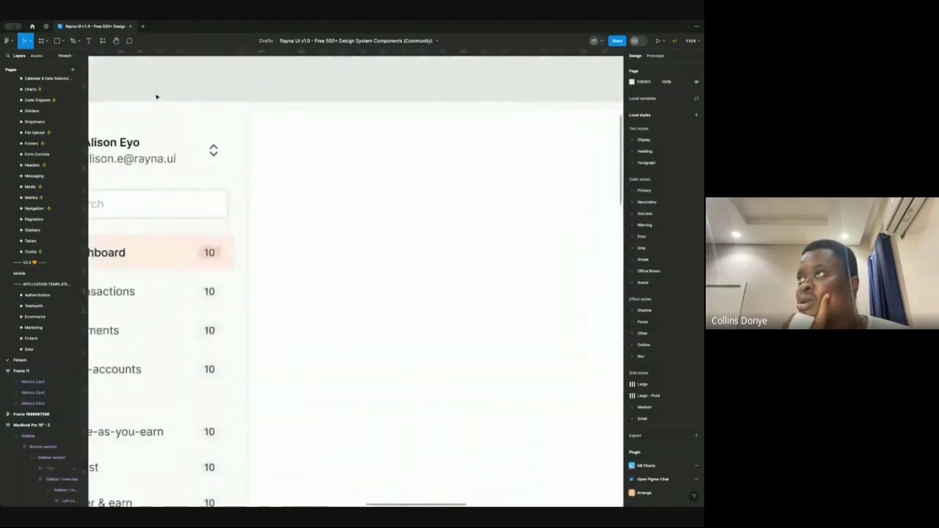
# Step: Change the inner content frame's stroke to the Grey/100 library color and inspect the border beside the sidebar
pyautogui.scroll(-5, 157, 97)
pyautogui.click(227, 120)
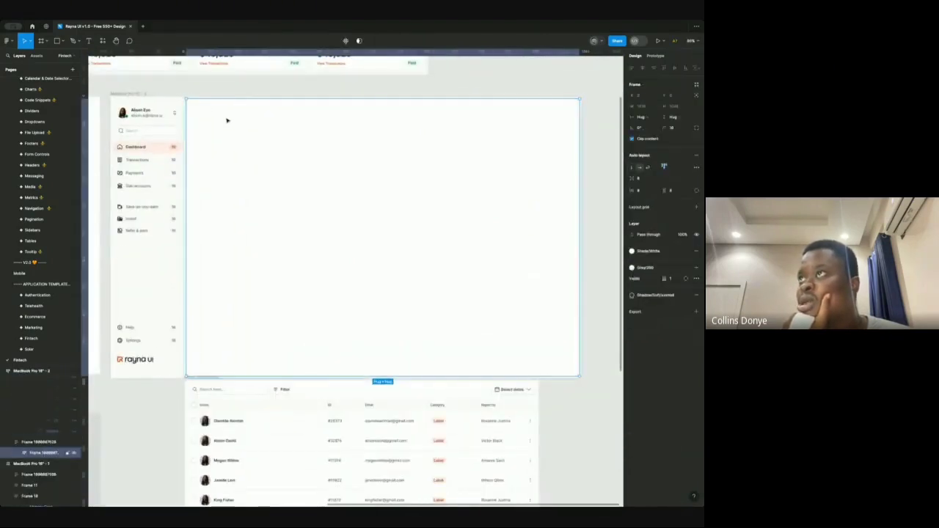
pyautogui.click(632, 267)
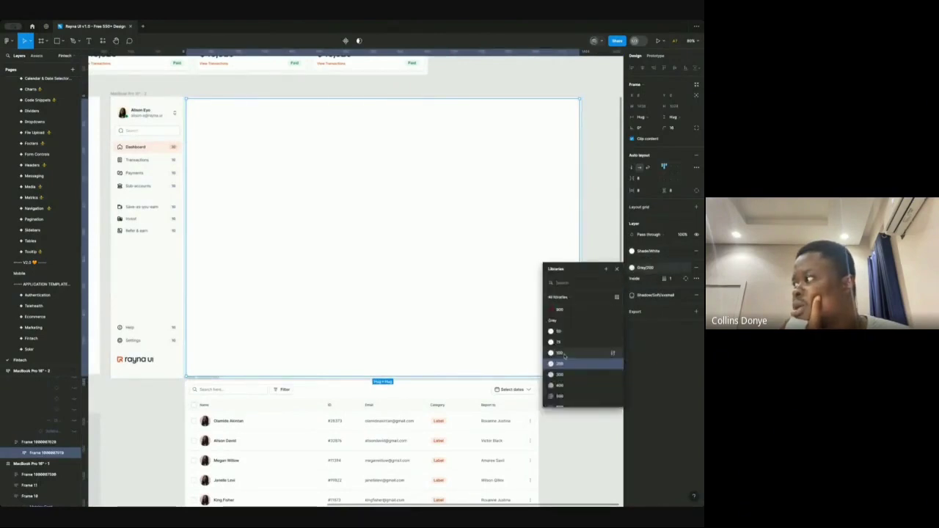
pyautogui.click(666, 295)
pyautogui.click(648, 358)
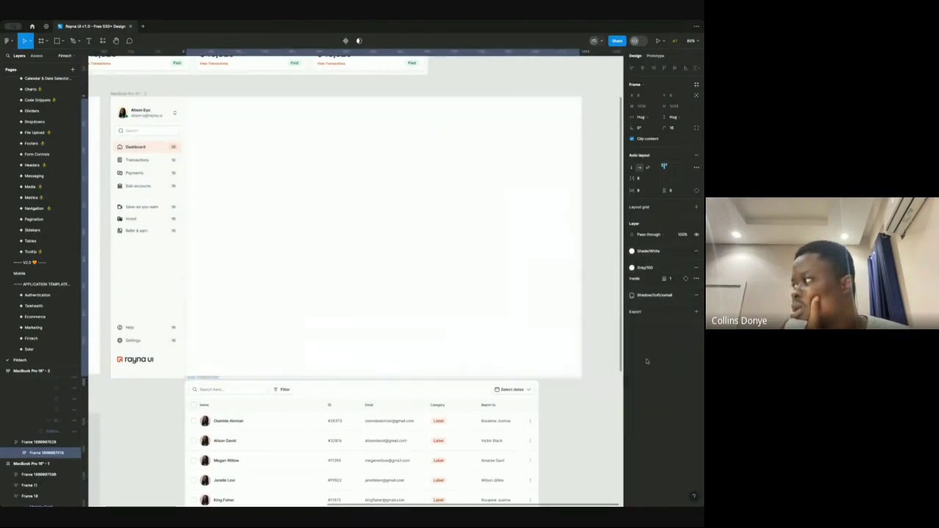
pyautogui.click(176, 86)
pyautogui.scroll(2, 176, 87)
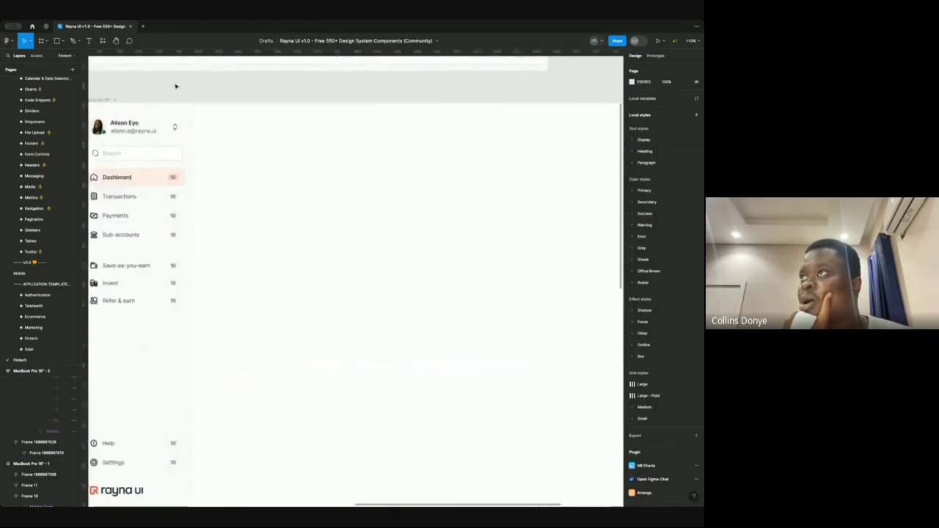
pyautogui.scroll(2, 176, 86)
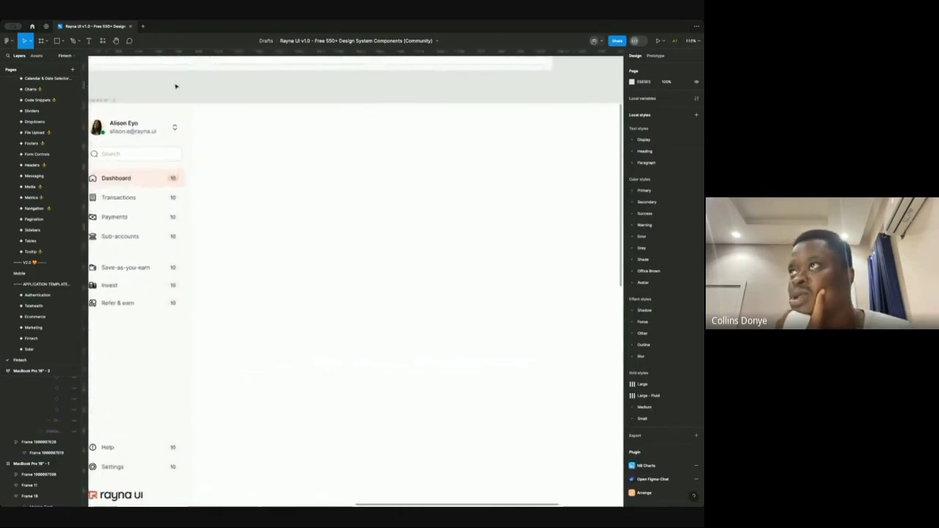
# Step: Set the inner content frame's stroke back to the Grey/200 library color and check its edge
pyautogui.press('super+z')
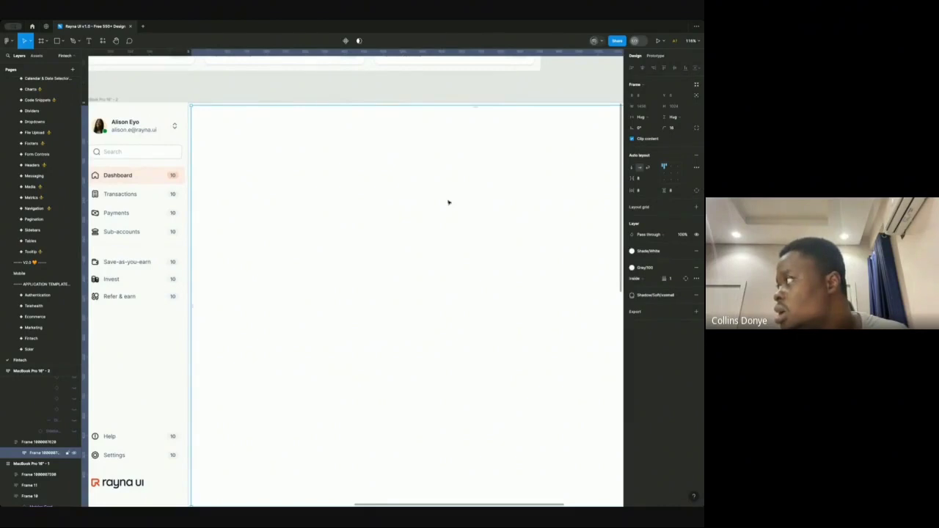
pyautogui.click(644, 267)
pyautogui.click(566, 377)
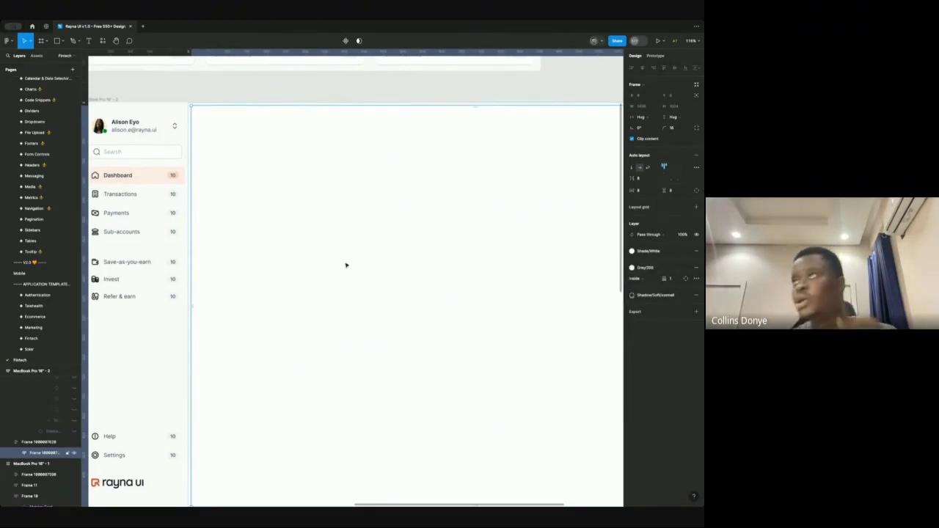
pyautogui.click(230, 89)
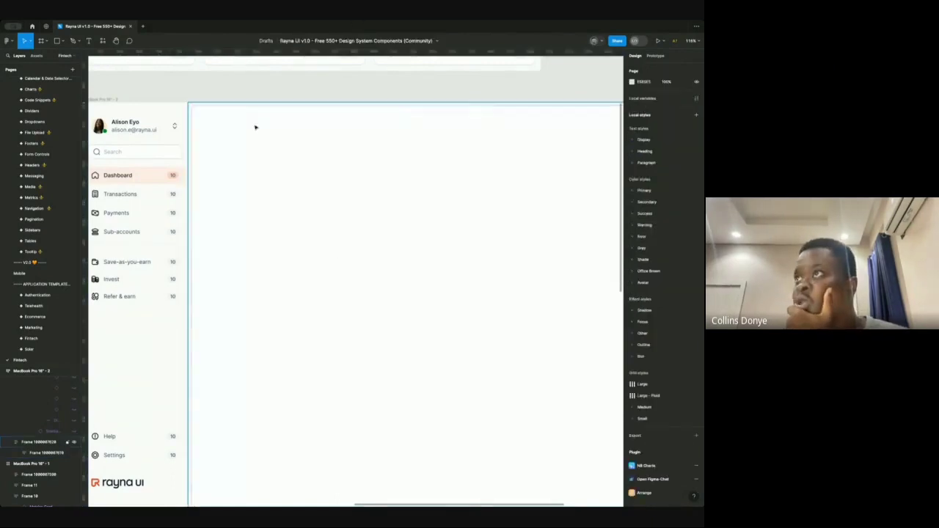
pyautogui.hscroll(-3, 256, 125)
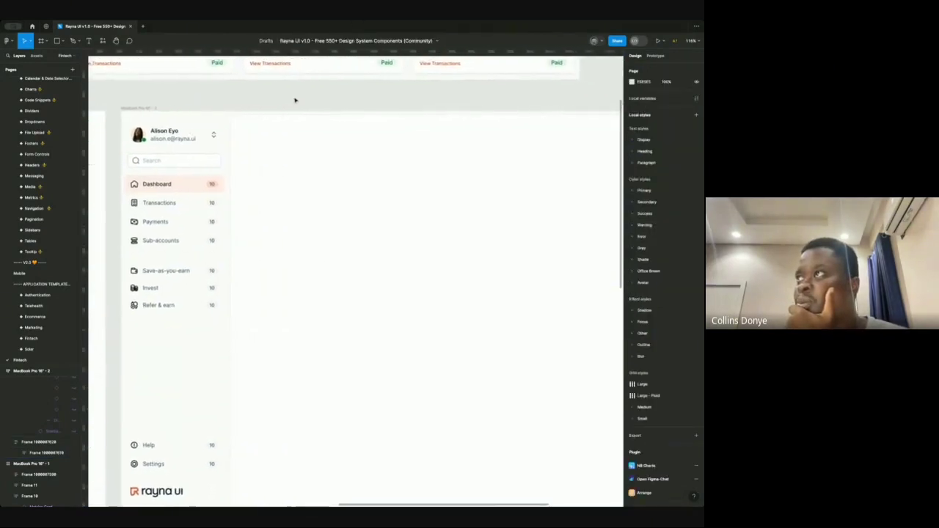
# Step: Move the table frame lower on the canvas, leaving a gap beneath the sidebar dashboard frame
pyautogui.scroll(-5, 295, 99)
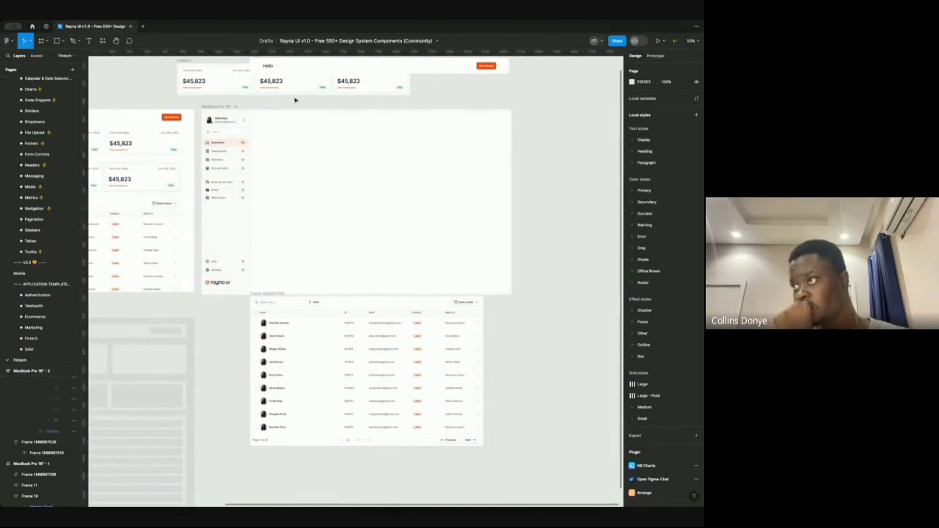
pyautogui.moveTo(261, 293); pyautogui.dragTo(262, 319)
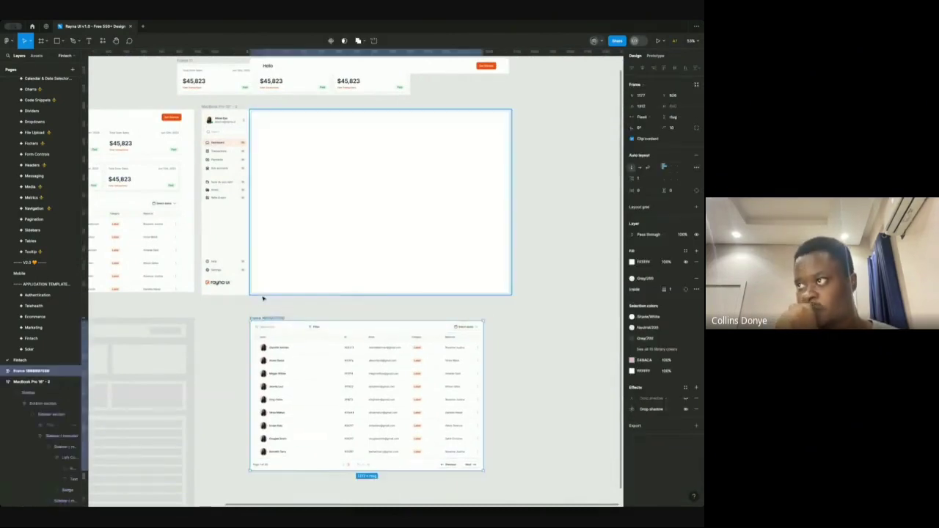
pyautogui.click(251, 116)
pyautogui.click(260, 100)
# Step: Inspect the new dashboard's content frame border and compare it with the earlier dashboard's header, metric cards and table layout
pyautogui.scroll(5, 253, 106)
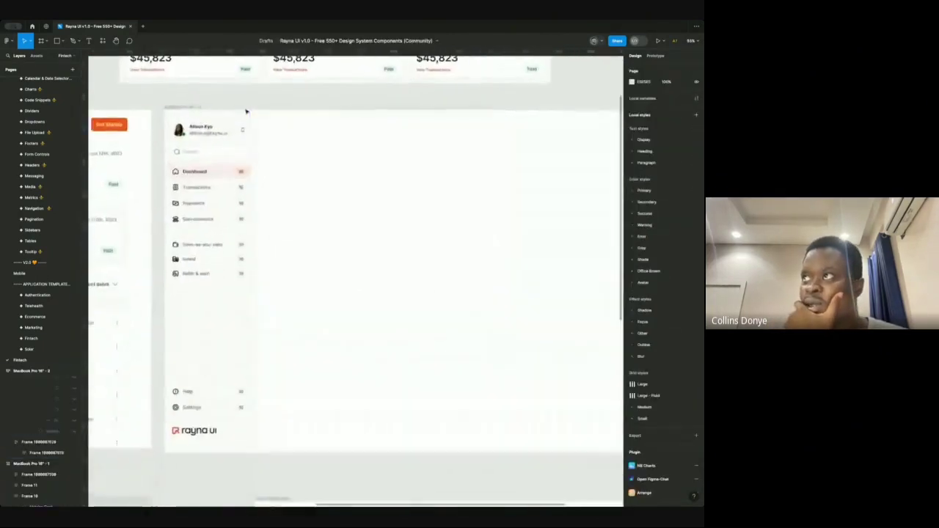
pyautogui.scroll(-1, 247, 112)
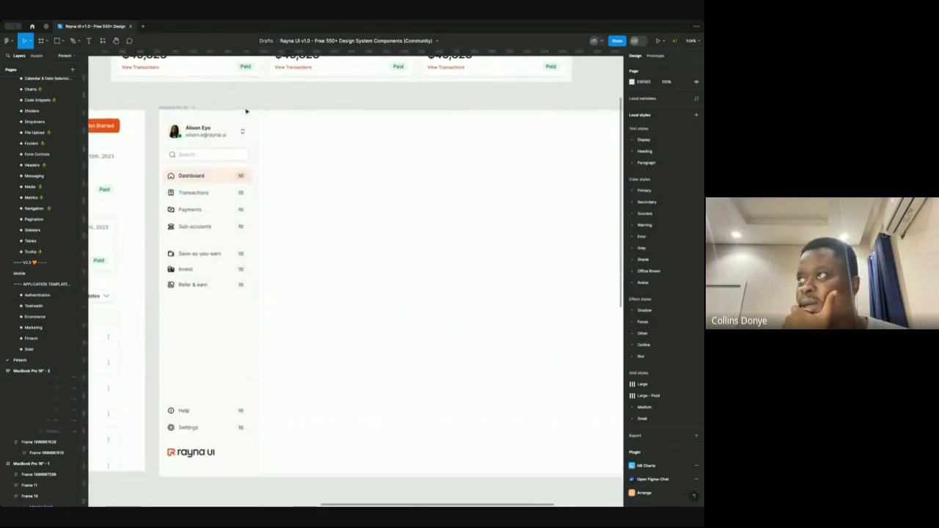
pyautogui.scroll(-1, 246, 111)
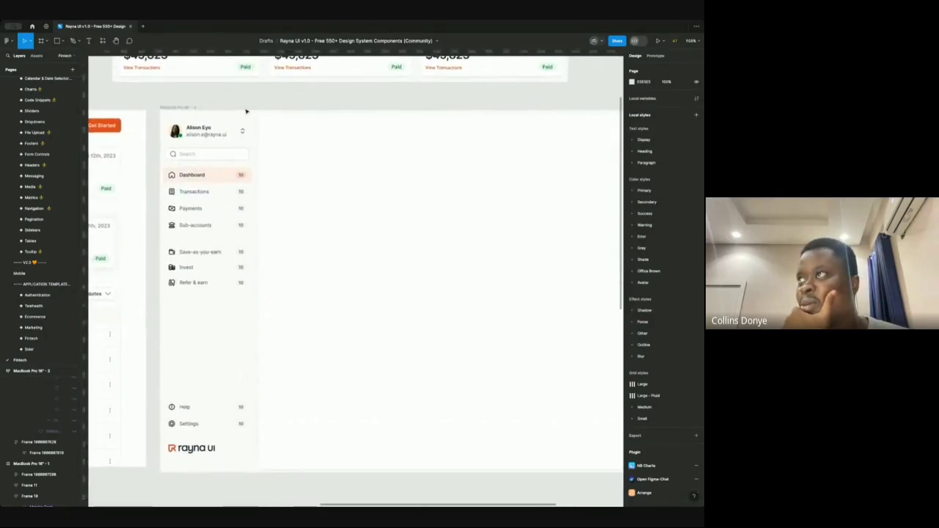
pyautogui.scroll(1, 247, 111)
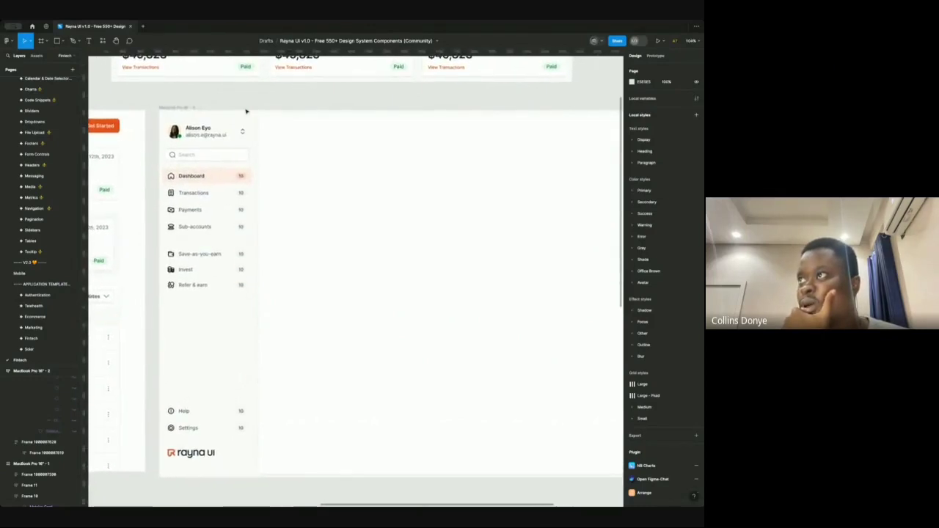
pyautogui.scroll(-4, 246, 111)
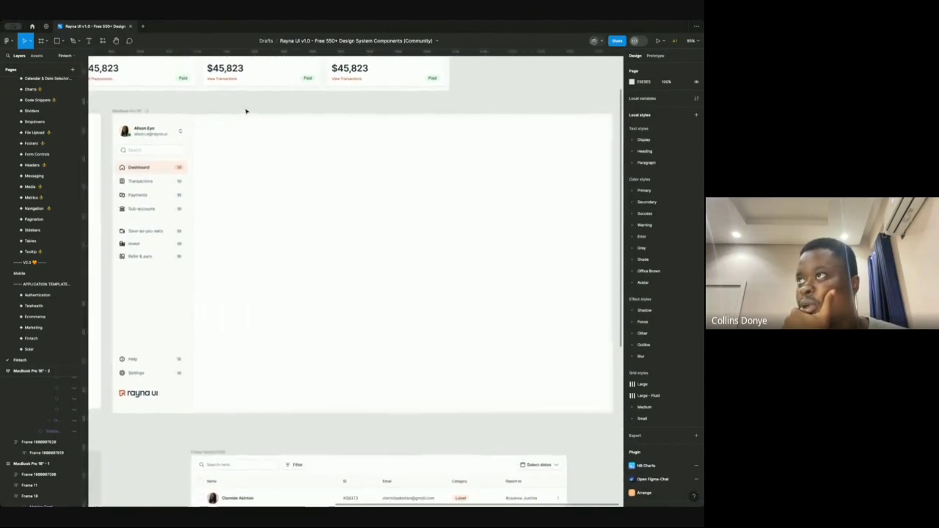
pyautogui.hscroll(1, 246, 111)
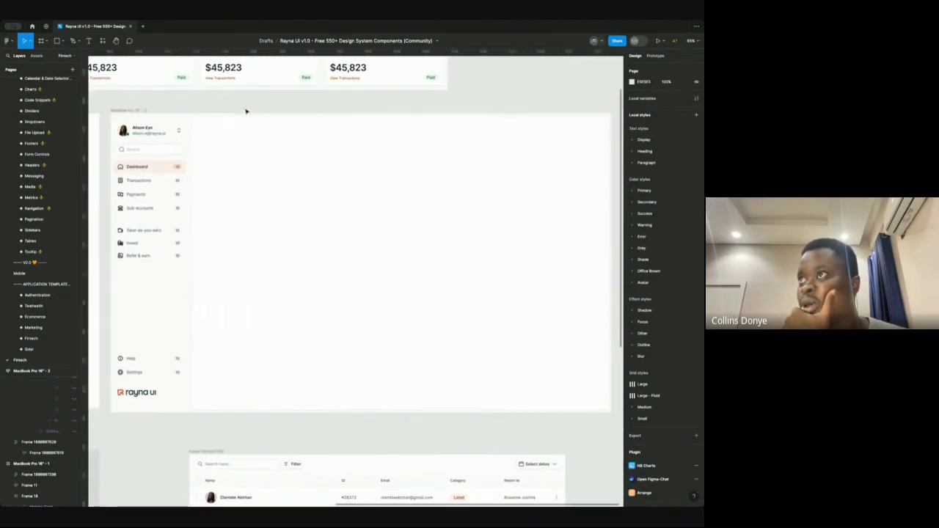
pyautogui.scroll(-3, 246, 111)
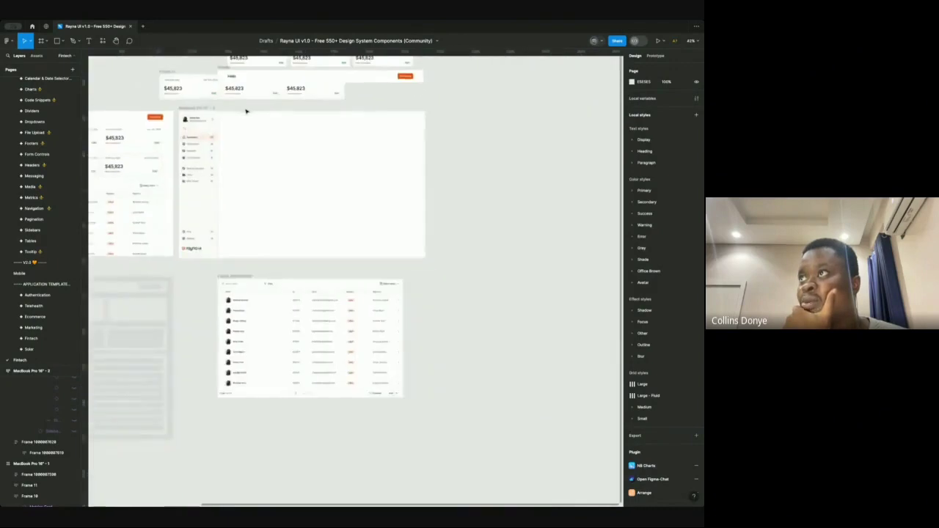
pyautogui.scroll(4, 159, 122)
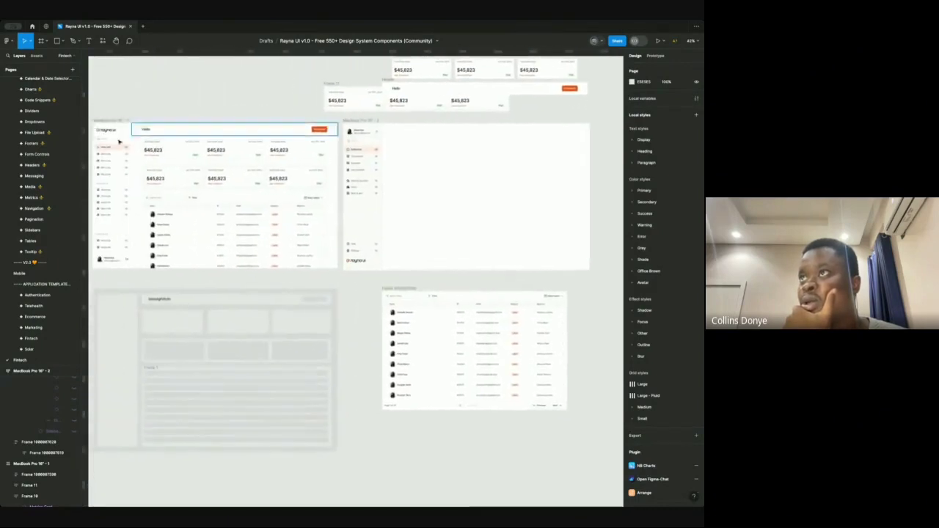
pyautogui.hscroll(-2, 159, 121)
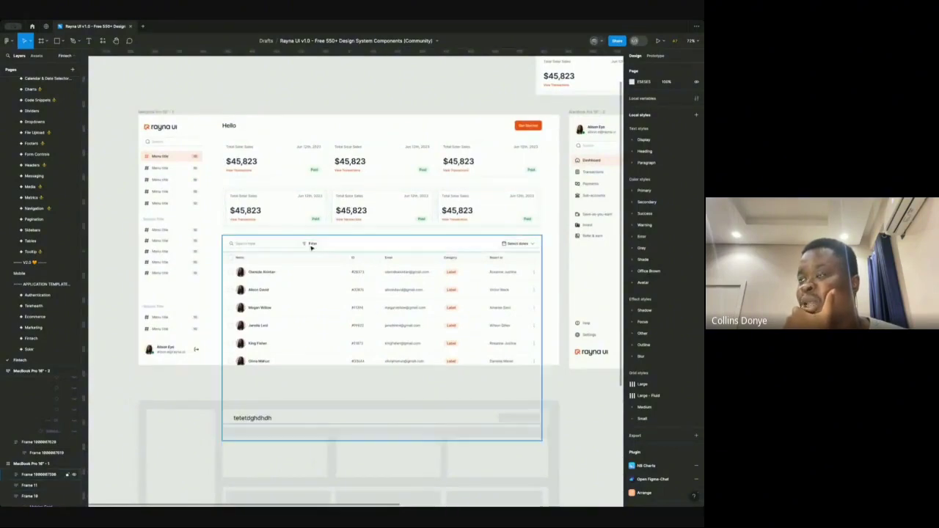
pyautogui.hscroll(2, 311, 242)
pyautogui.scroll(2, 237, 252)
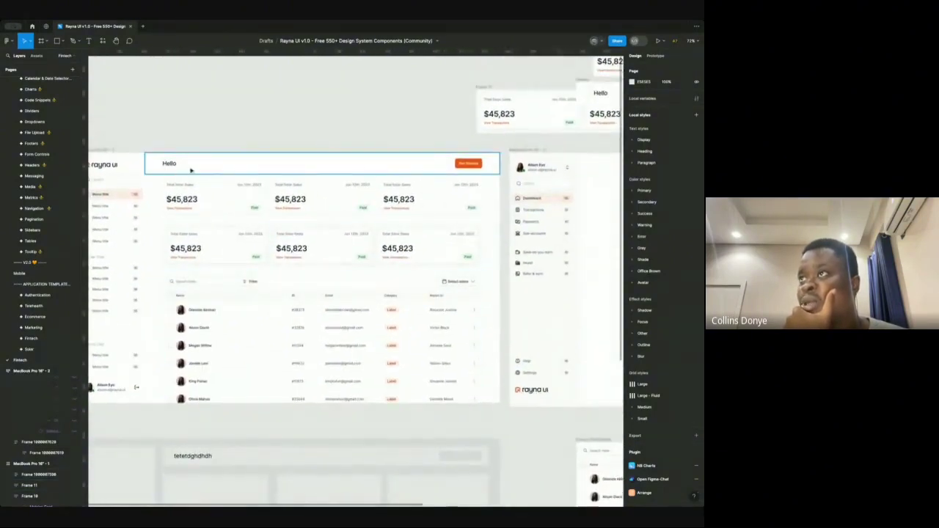
pyautogui.scroll(5, 158, 160)
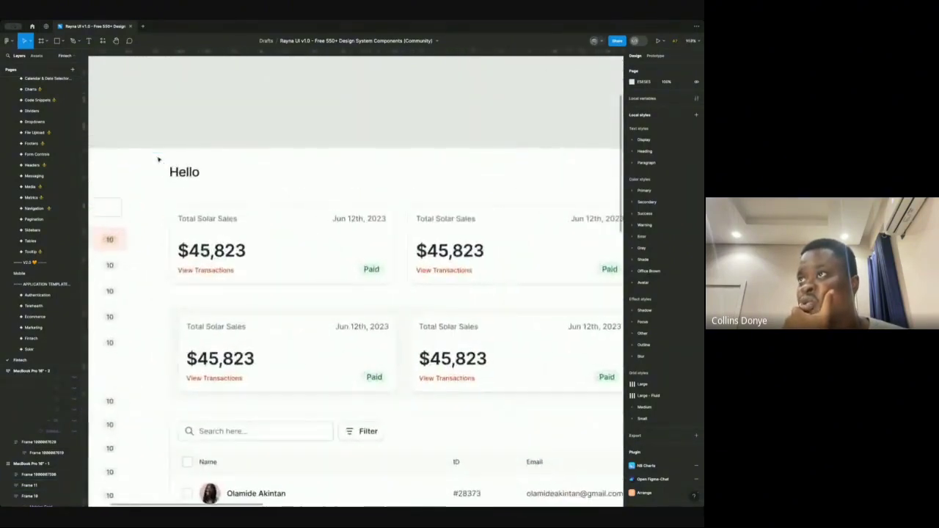
pyautogui.scroll(-8, 158, 159)
pyautogui.hscroll(3, 157, 160)
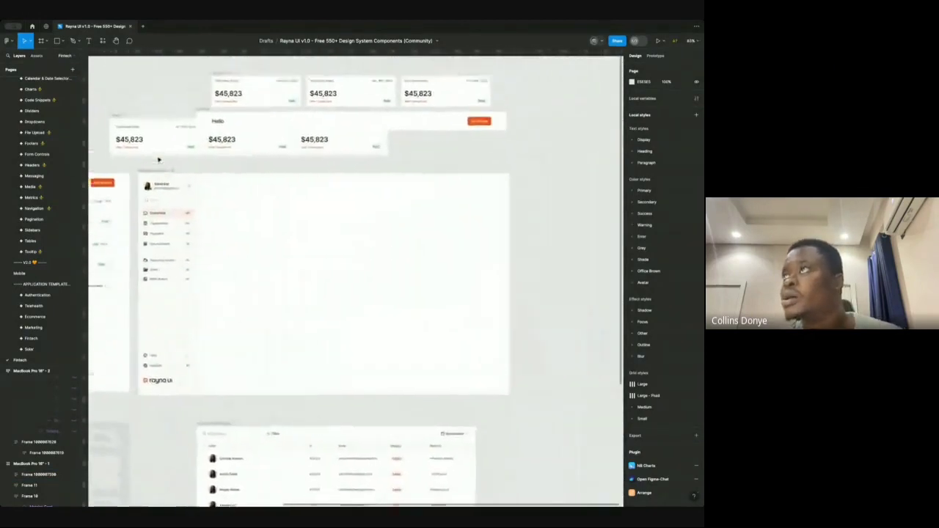
# Step: Place the loose Hello header component inside the inner content frame beside the sidebar
pyautogui.scroll(2, 176, 158)
pyautogui.moveTo(184, 156); pyautogui.dragTo(199, 234)
pyautogui.click(237, 300)
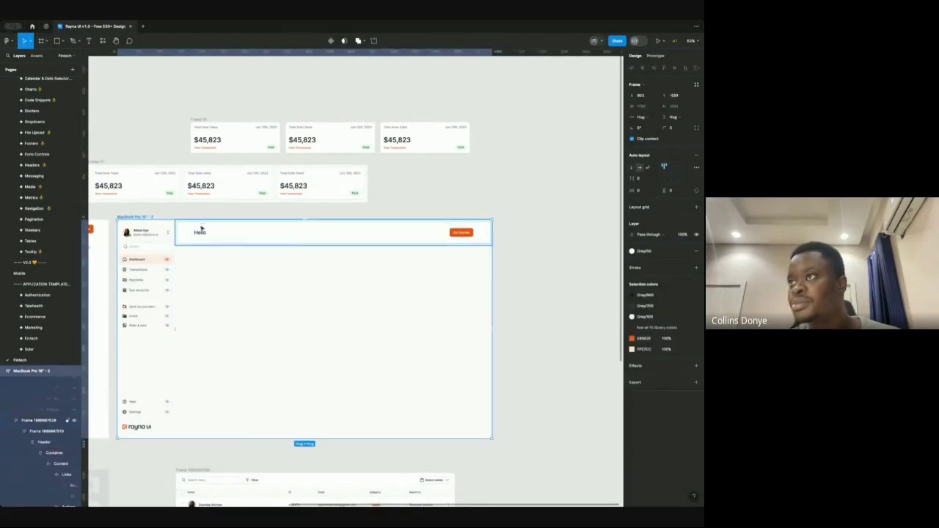
# Step: Set the outer content frame's height to Fill container so it spans the dashboard beside the sidebar
pyautogui.click(201, 227)
pyautogui.click(671, 117)
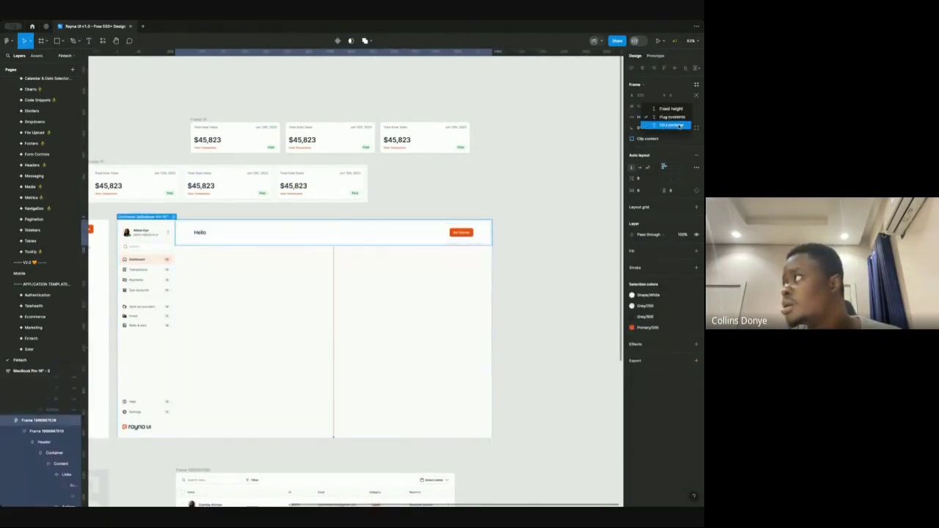
pyautogui.click(677, 125)
pyautogui.click(184, 216)
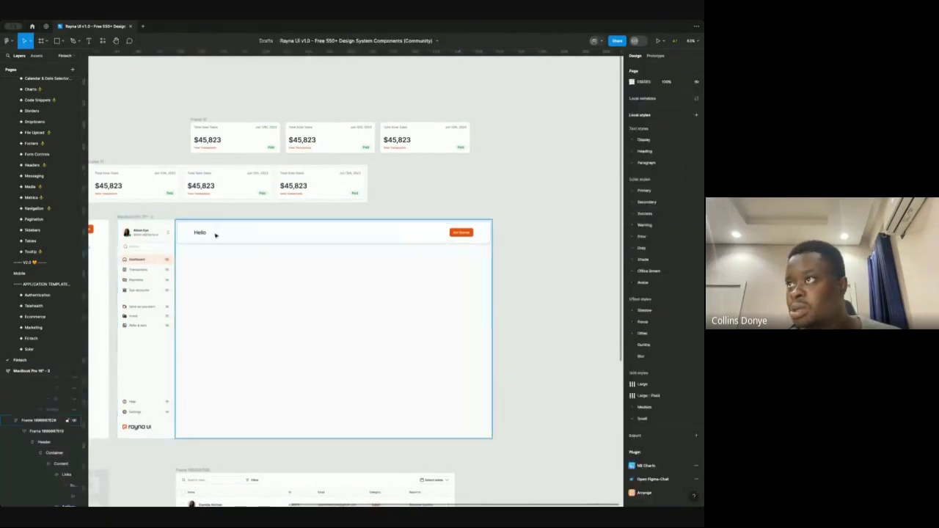
# Step: Set the height of the inner white frame holding the header to Fill container
pyautogui.scroll(5, 133, 213)
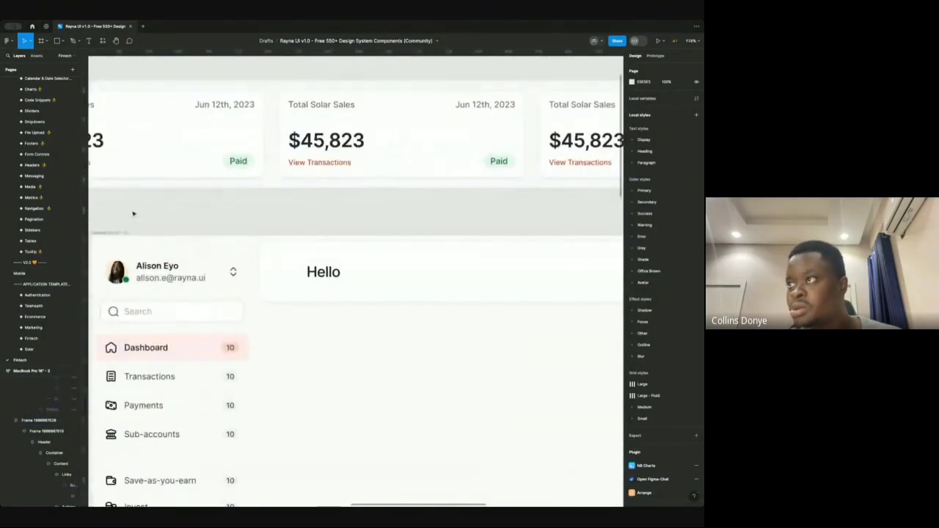
pyautogui.click(275, 269)
pyautogui.scroll(-5, 274, 269)
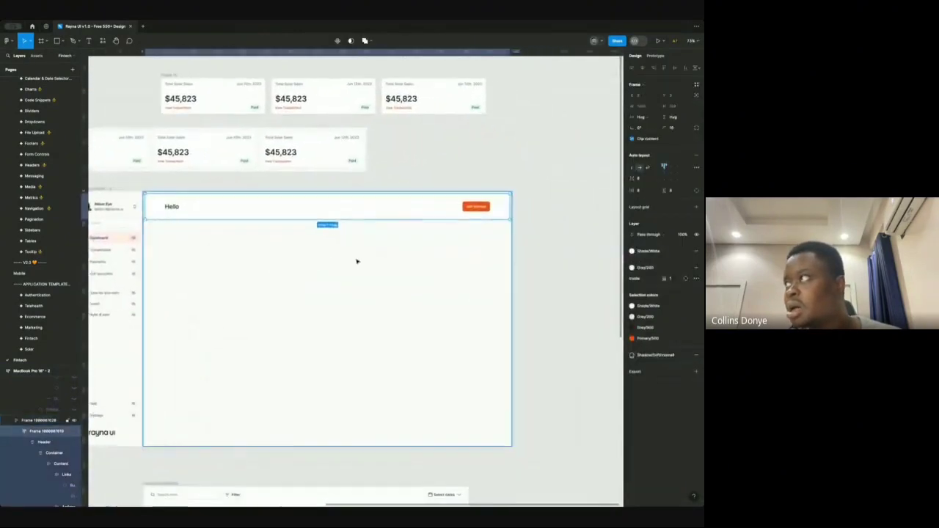
pyautogui.click(679, 117)
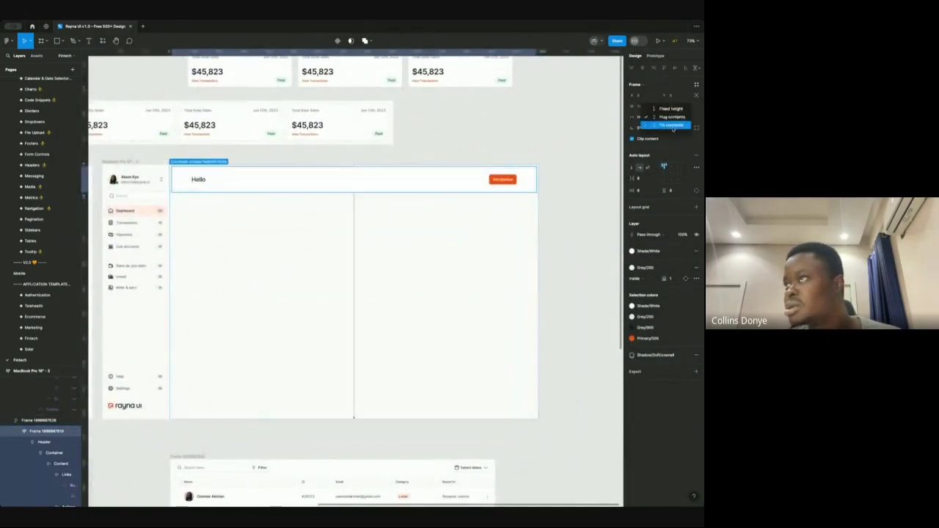
pyautogui.click(676, 126)
pyautogui.click(197, 156)
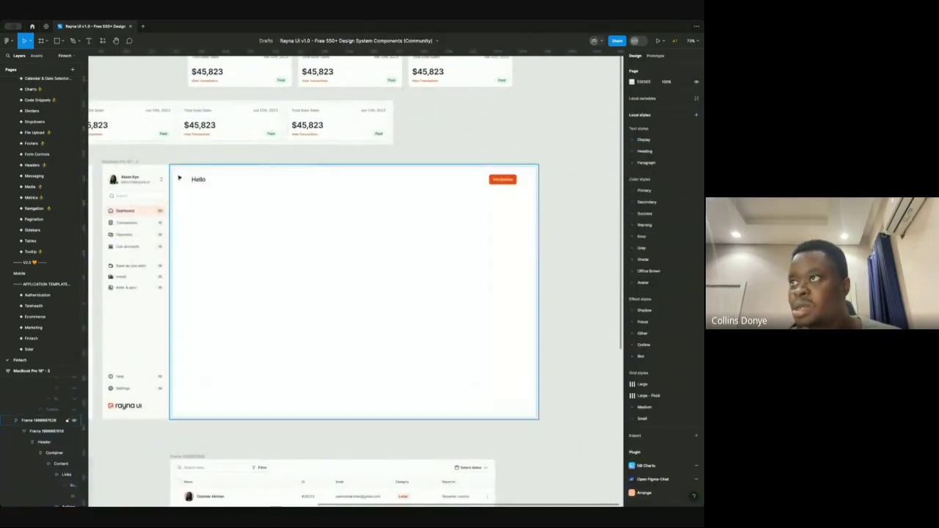
# Step: Set the inner content frame's horizontal and vertical padding to 0 so the header sits flush
pyautogui.scroll(3, 200, 165)
pyautogui.click(206, 178)
pyautogui.doubleClick(205, 178)
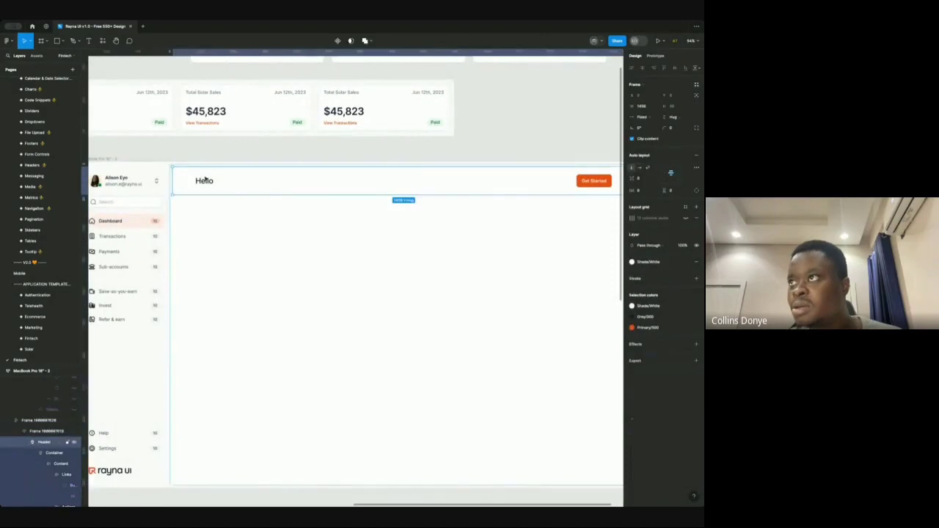
pyautogui.hscroll(1, 205, 214)
pyautogui.press('alt')
pyautogui.click(182, 214)
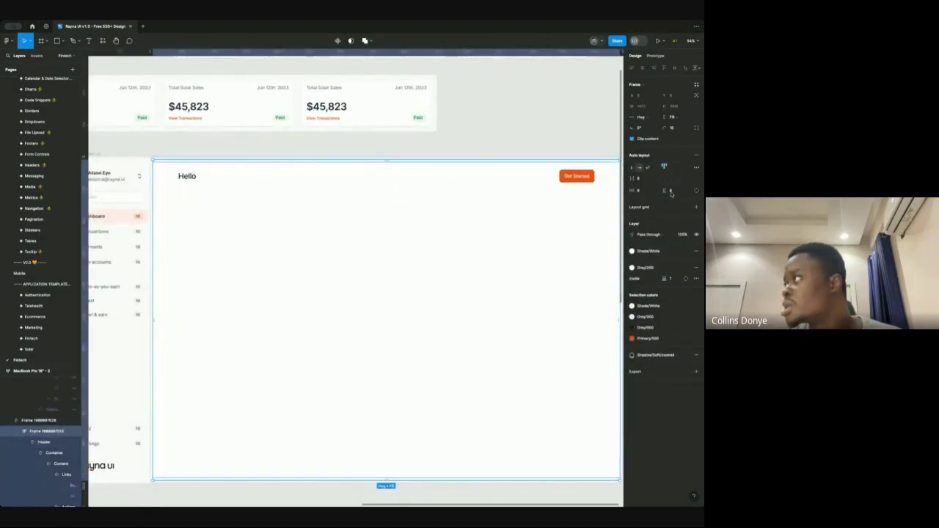
pyautogui.write('0')
pyautogui.press('Return')
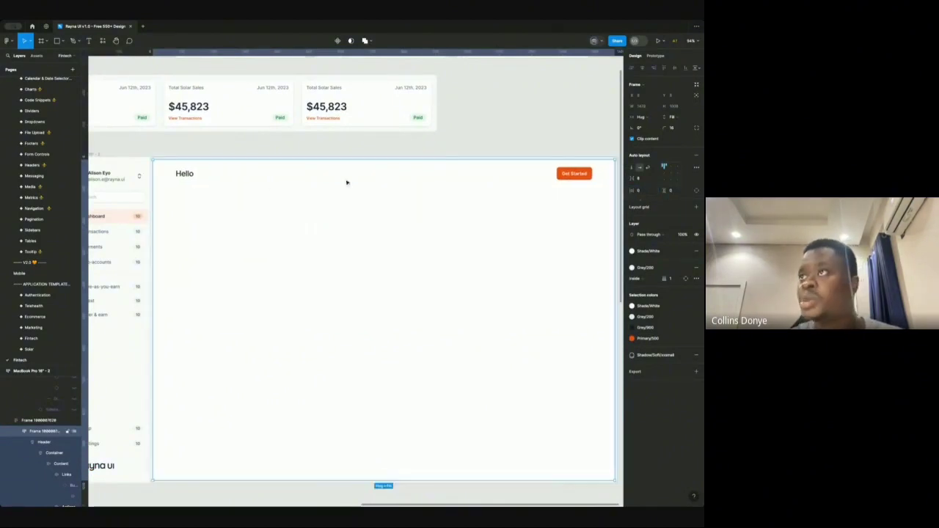
# Step: Set the horizontal padding of the header's container to 32
pyautogui.scroll(-1, 254, 188)
pyautogui.click(179, 160)
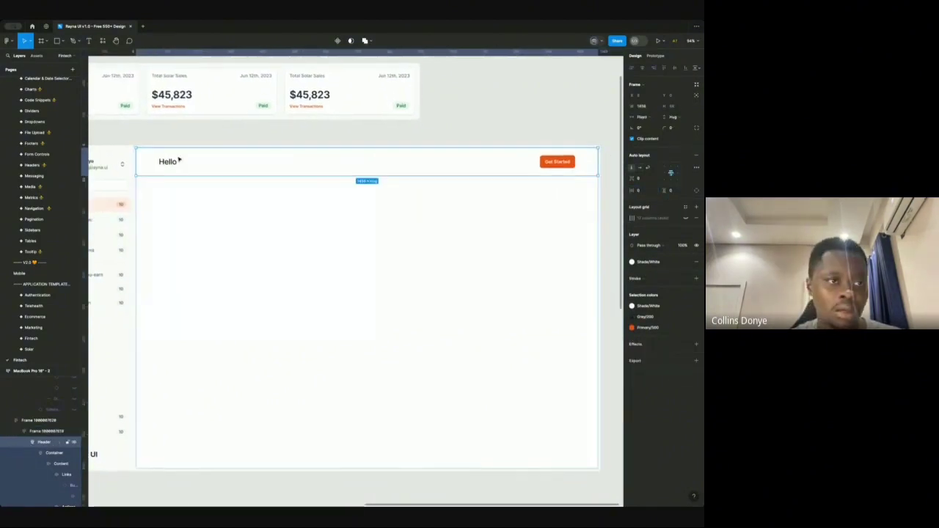
pyautogui.click(167, 165)
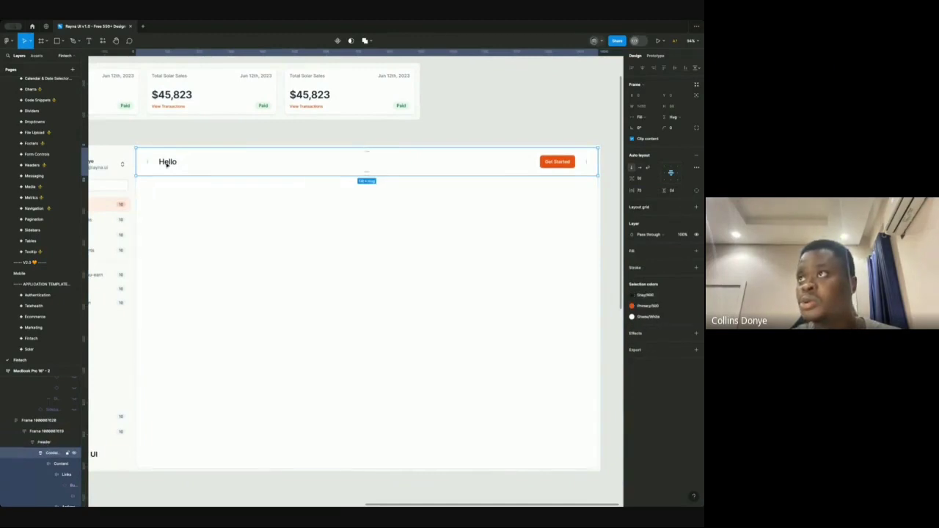
pyautogui.doubleClick(166, 165)
pyautogui.click(151, 162)
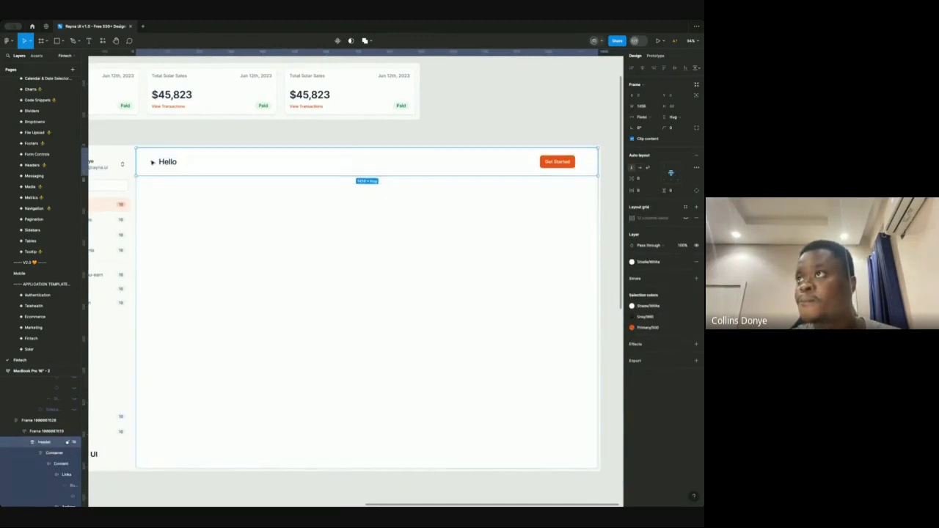
pyautogui.doubleClick(398, 164)
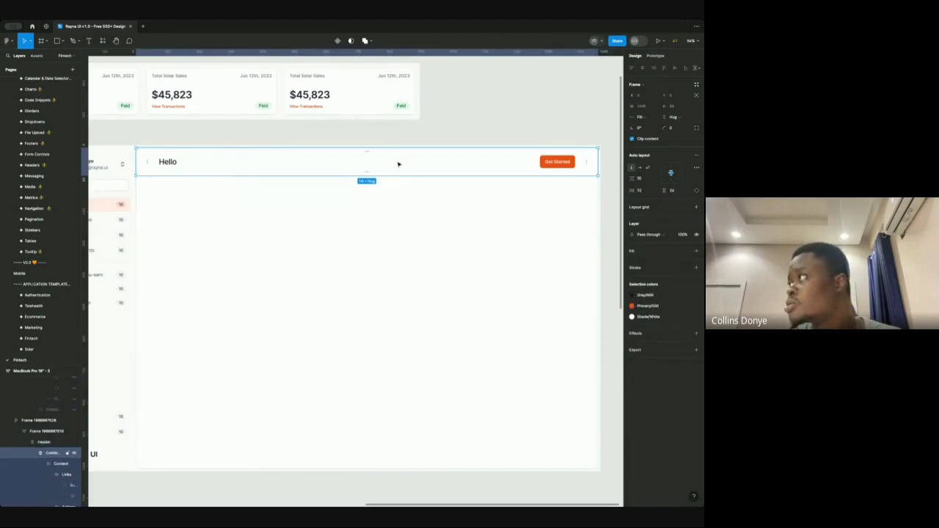
pyautogui.click(641, 190)
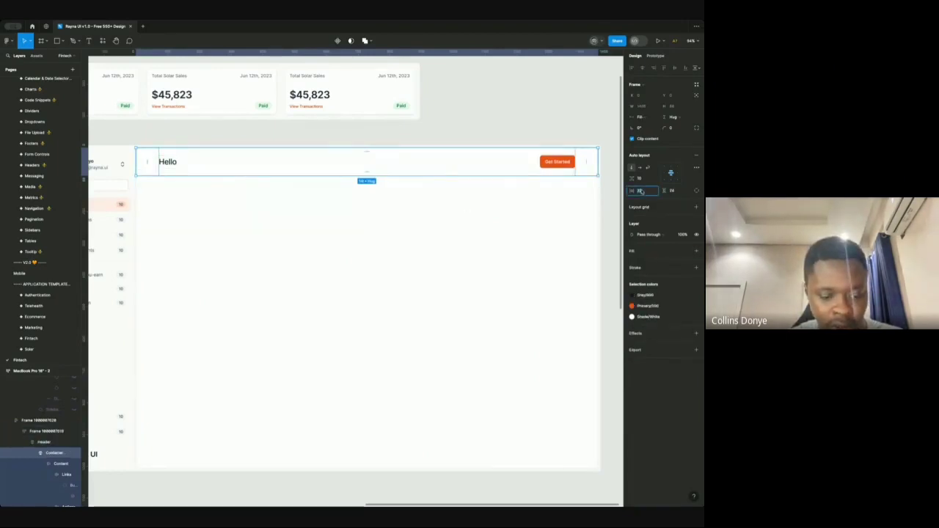
pyautogui.write('32')
pyautogui.press('Return')
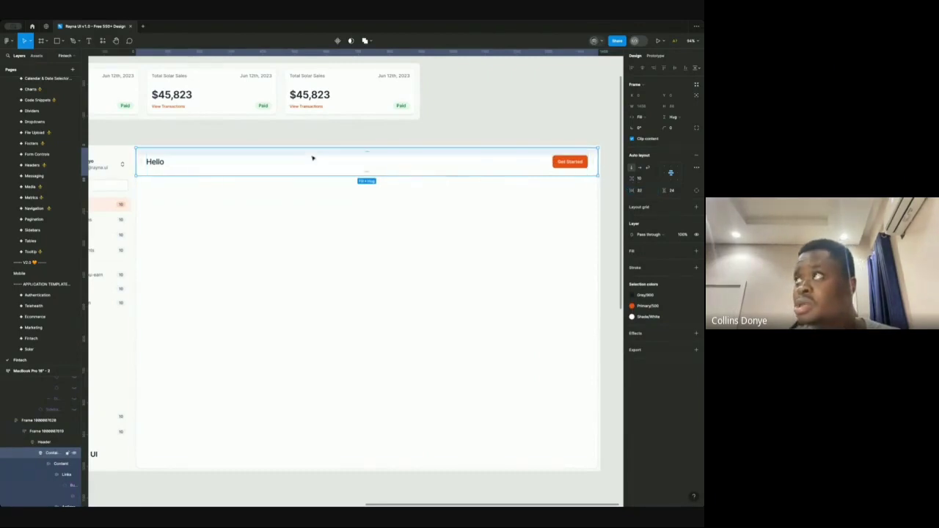
pyautogui.click(474, 106)
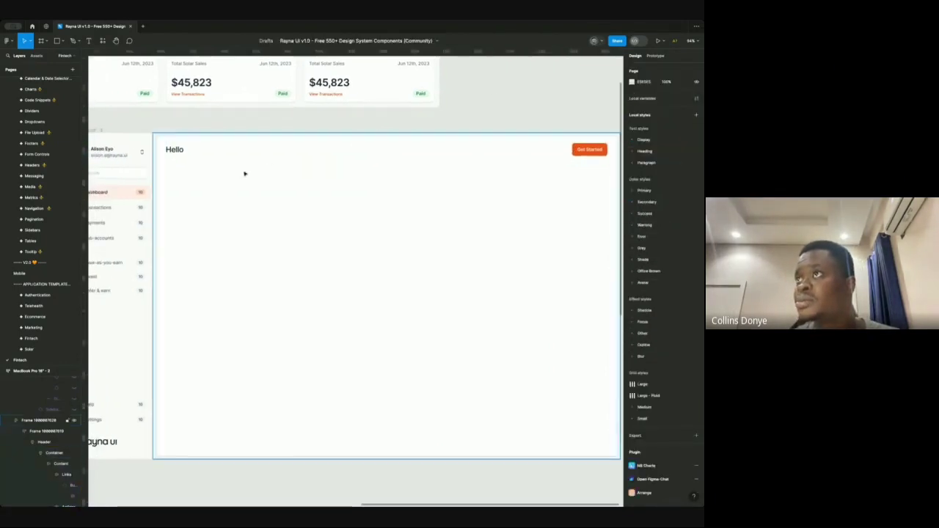
# Step: Duplicate the Hello text directly below the original in the header and tighten the vertical gap between the two
pyautogui.doubleClick(182, 154)
pyautogui.doubleClick(182, 154)
pyautogui.doubleClick(182, 154)
pyautogui.doubleClick(182, 154)
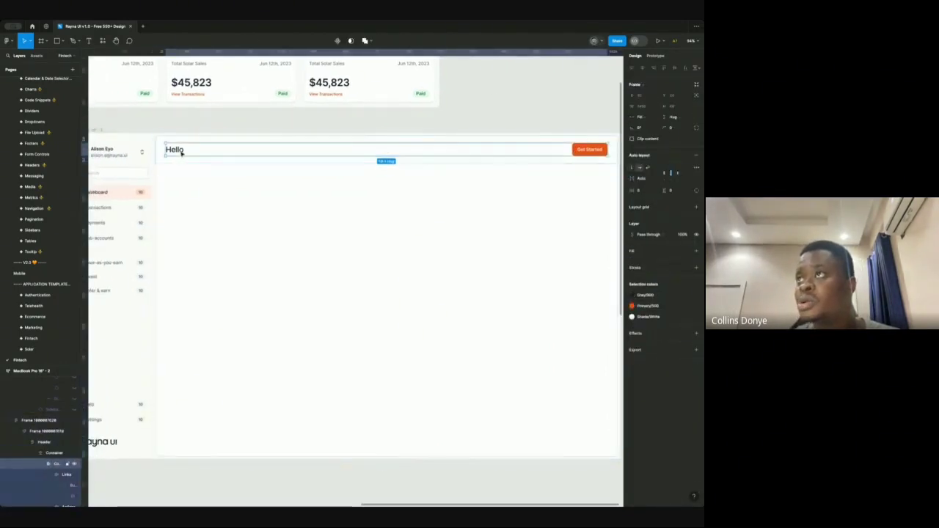
pyautogui.scroll(-5, 181, 152)
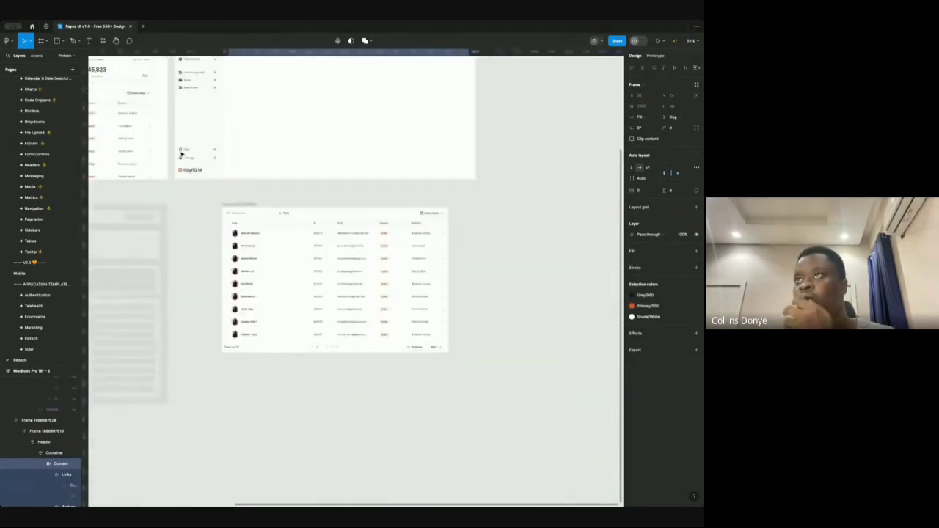
pyautogui.scroll(8, 181, 153)
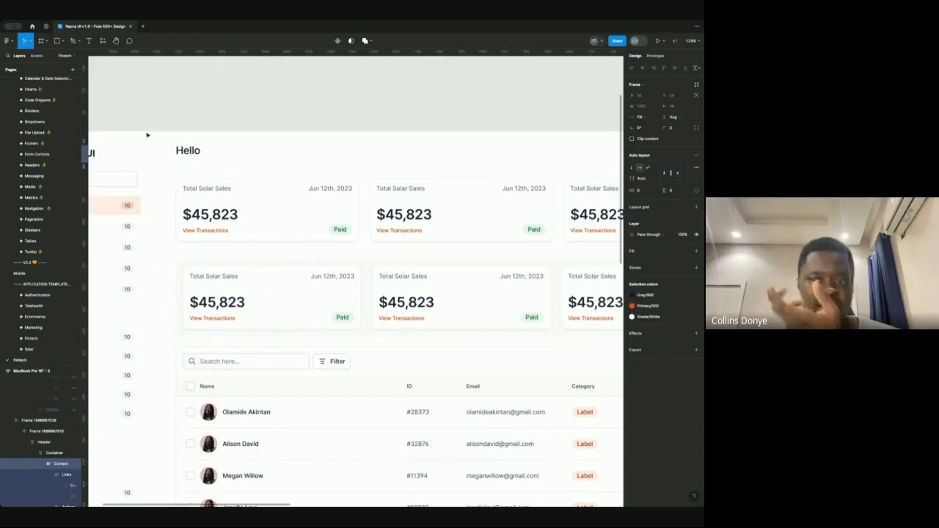
pyautogui.scroll(-4, 147, 135)
pyautogui.hscroll(5, 147, 135)
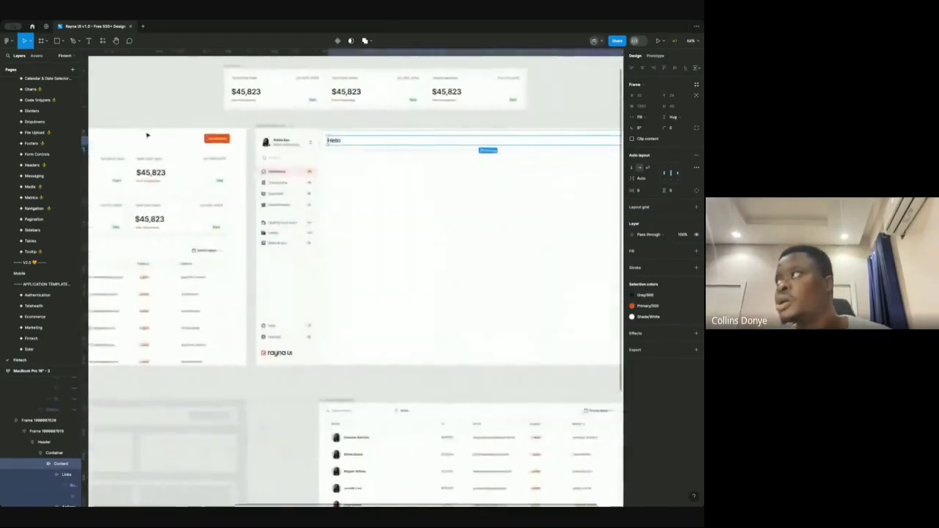
pyautogui.scroll(5, 278, 139)
pyautogui.click(217, 153)
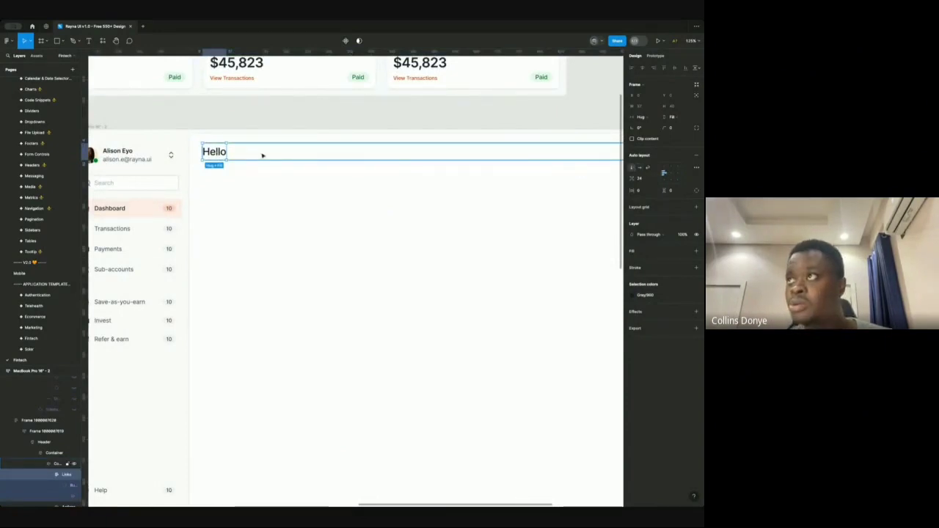
pyautogui.hotkey('ctrl', 'd')
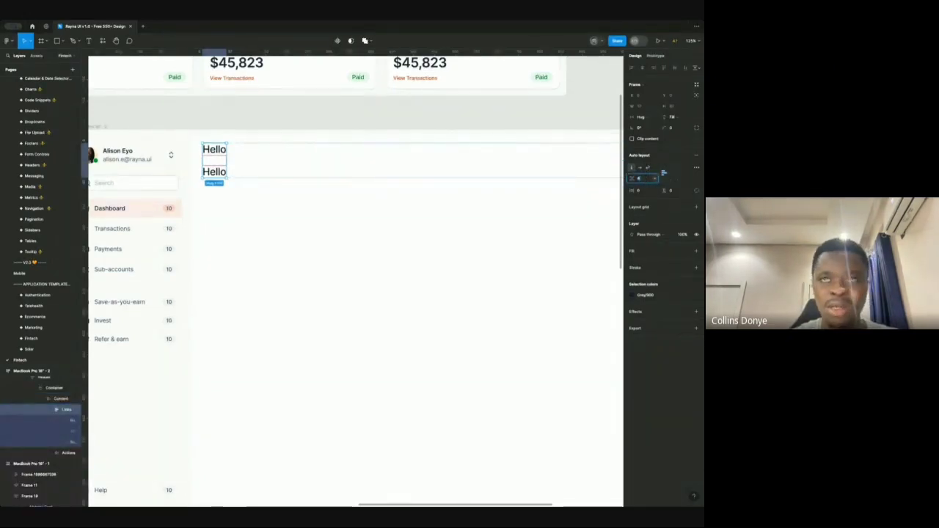
pyautogui.click(218, 149)
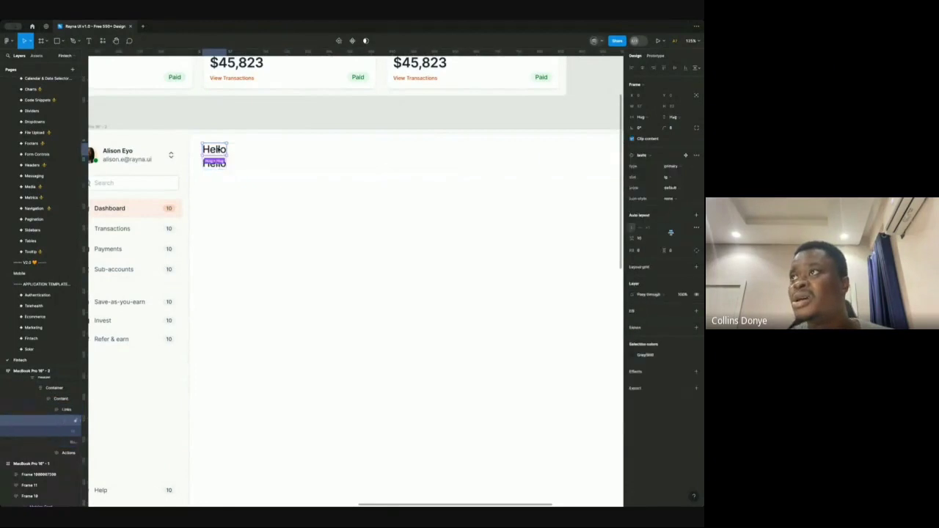
# Step: Apply the Paragraph/Medium/Medium text style to the lower Hello text in the header
pyautogui.doubleClick(219, 164)
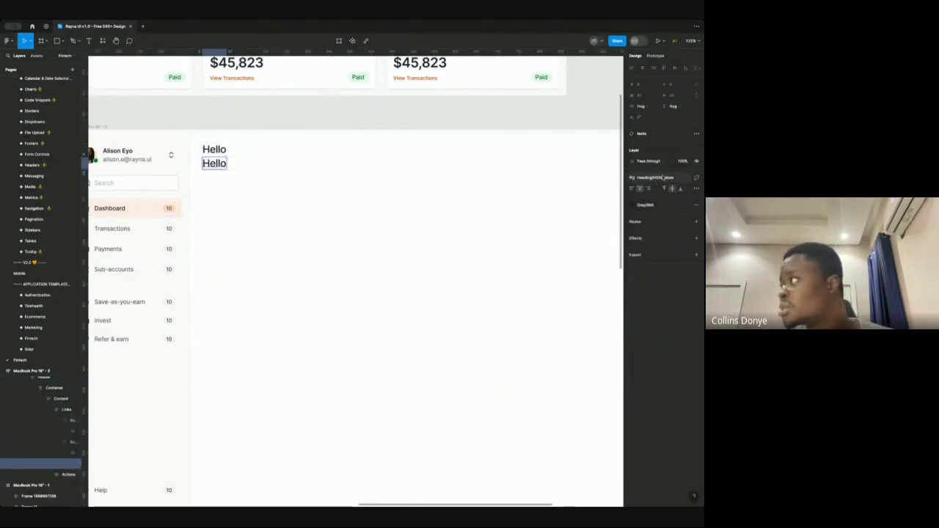
pyautogui.click(663, 176)
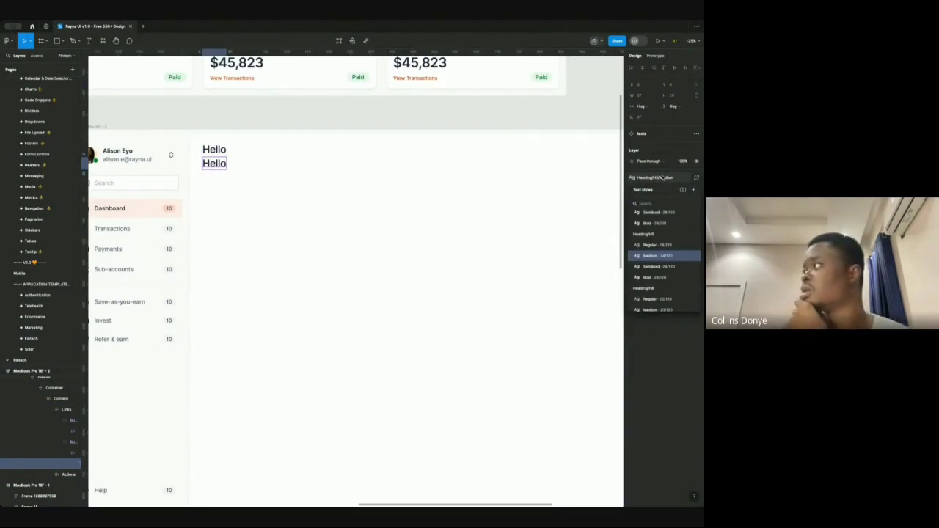
pyautogui.write('d')
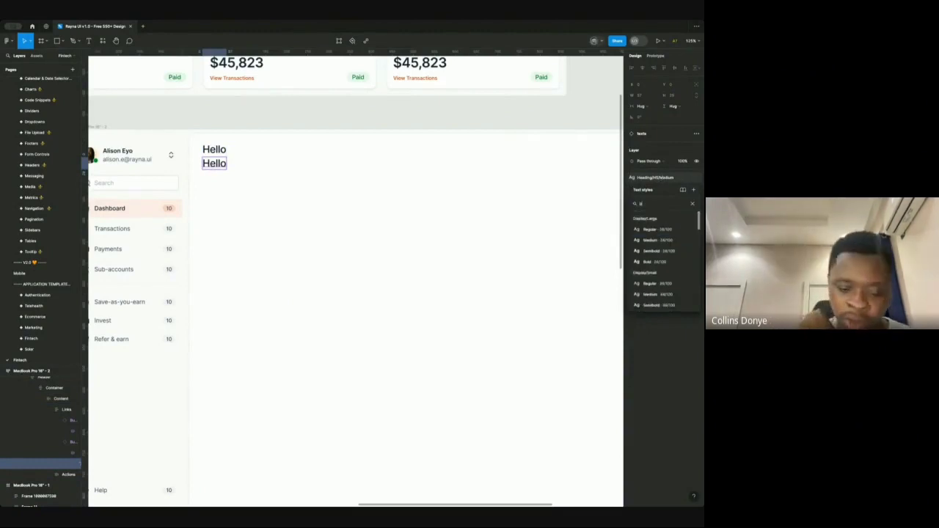
pyautogui.press('BackSpace')
pyautogui.write('para')
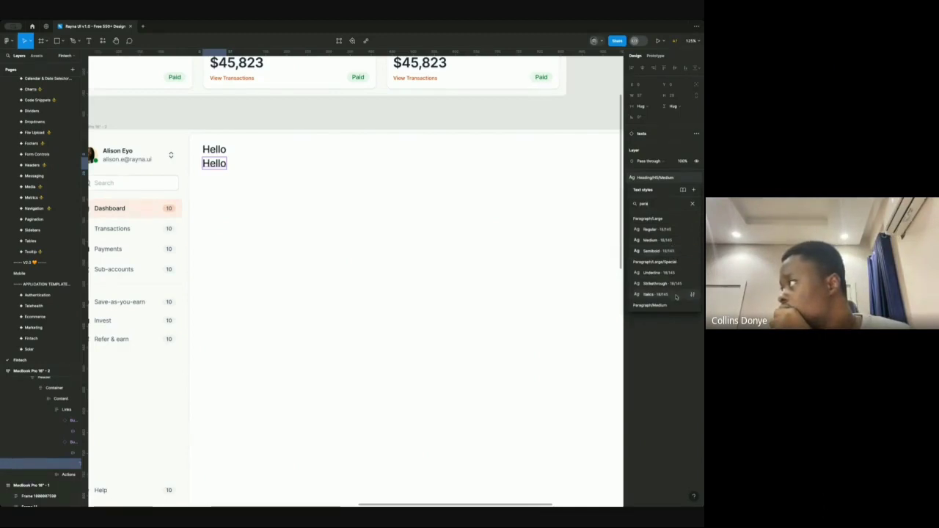
pyautogui.scroll(-3, 676, 297)
pyautogui.scroll(2, 674, 279)
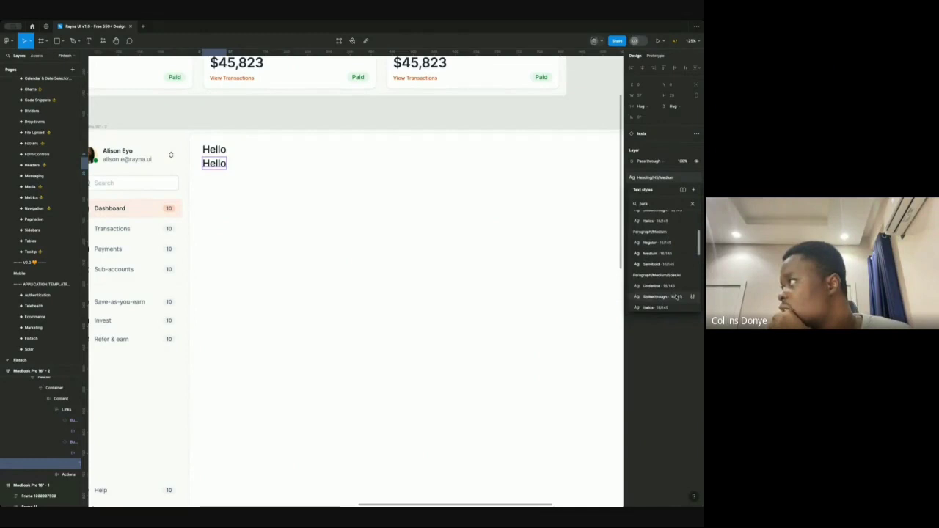
pyautogui.click(666, 253)
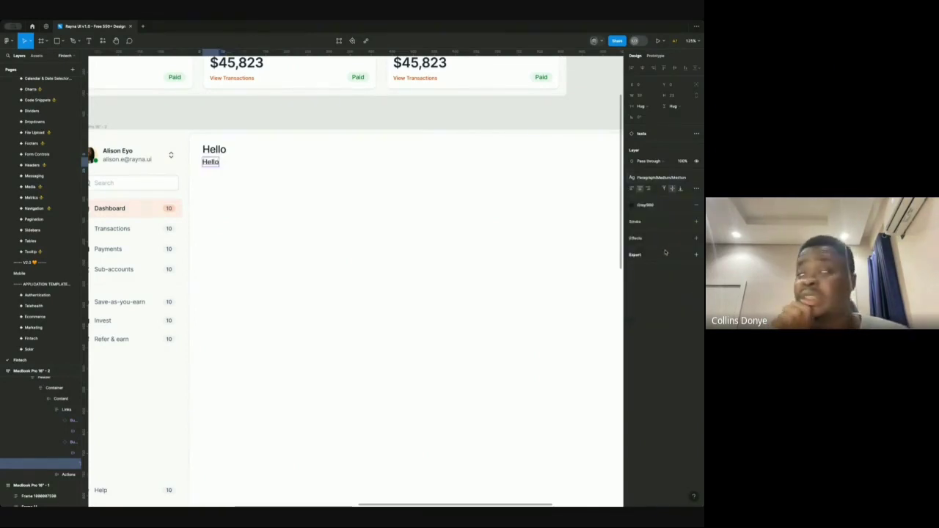
# Step: Replace the lower Hello text with the subtitle "Send, save, and recieve funds in various currencies"
pyautogui.doubleClick(215, 164)
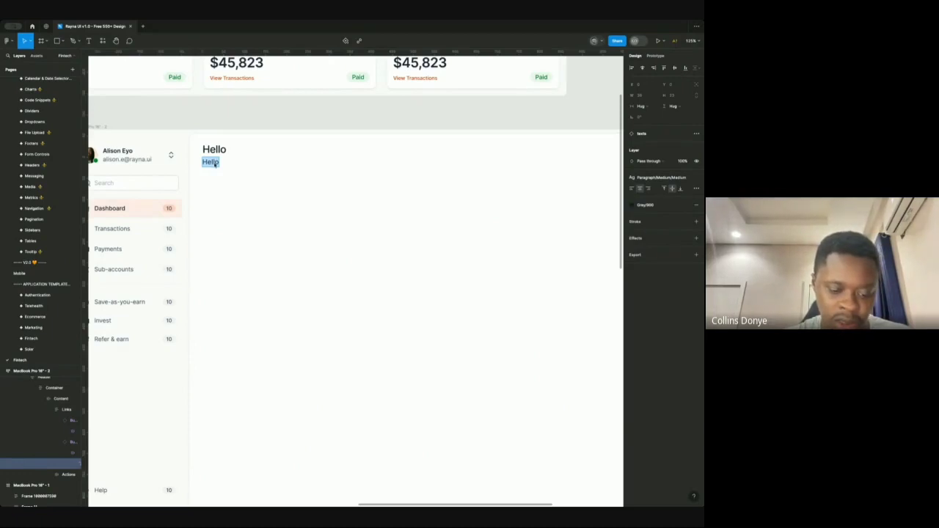
pyautogui.write('Send')
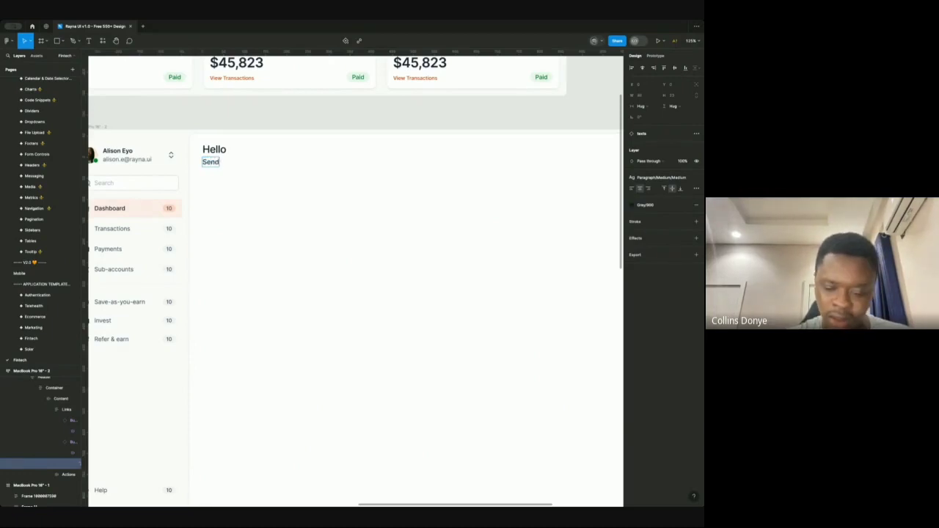
pyautogui.write(', save')
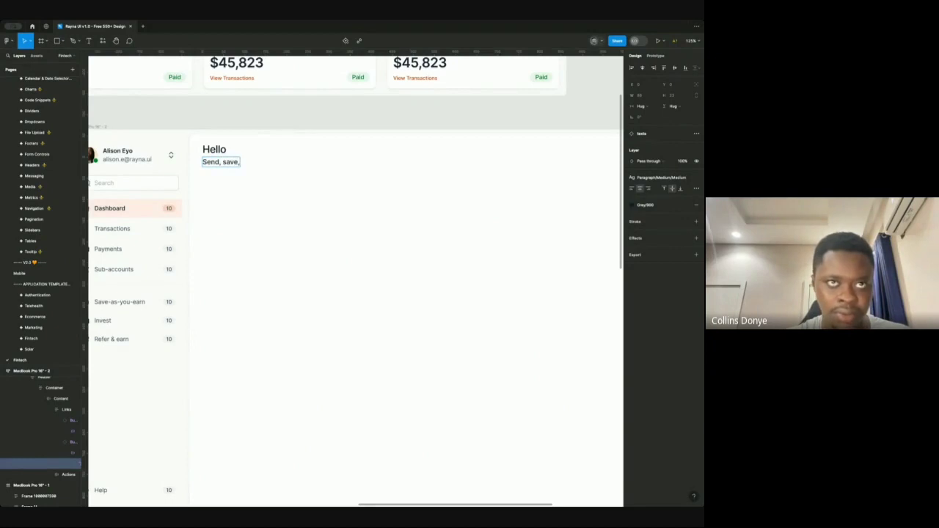
pyautogui.write(', and rec')
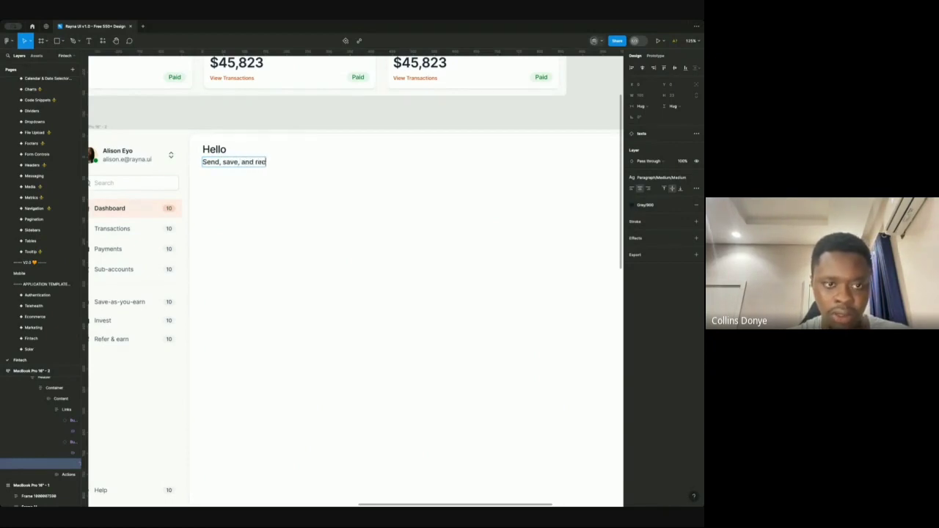
pyautogui.write('ieve funds in va')
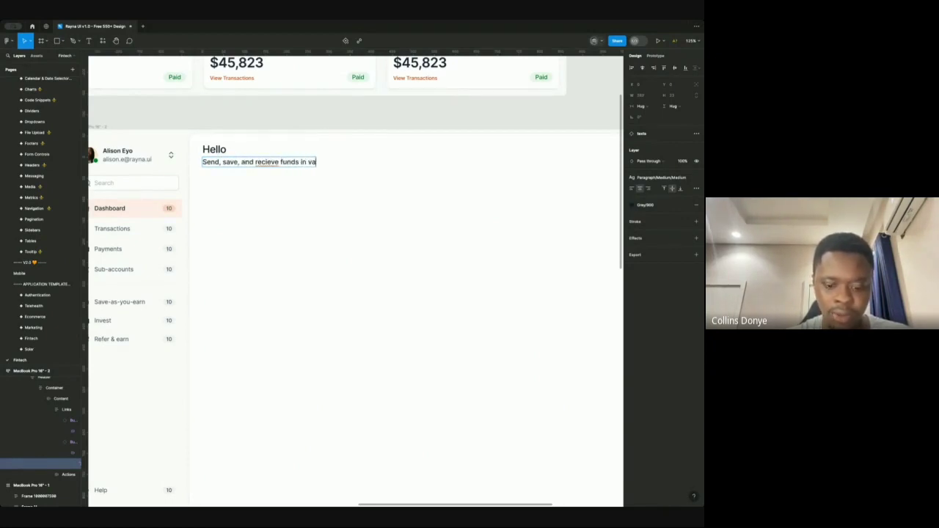
pyautogui.write('rious curreienc')
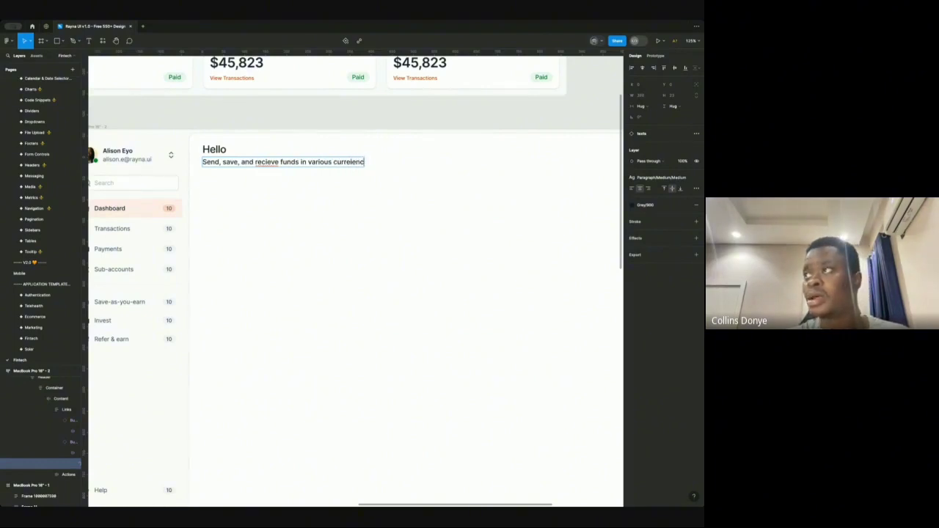
pyautogui.press('BackSpace')
pyautogui.press('BackSpace')
pyautogui.press('BackSpace')
pyautogui.press('BackSpace')
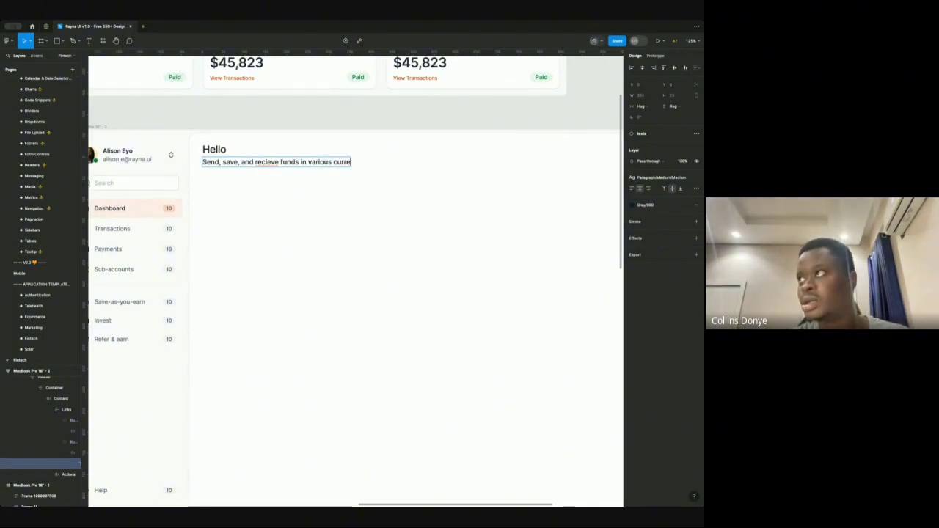
pyautogui.write('ncies')
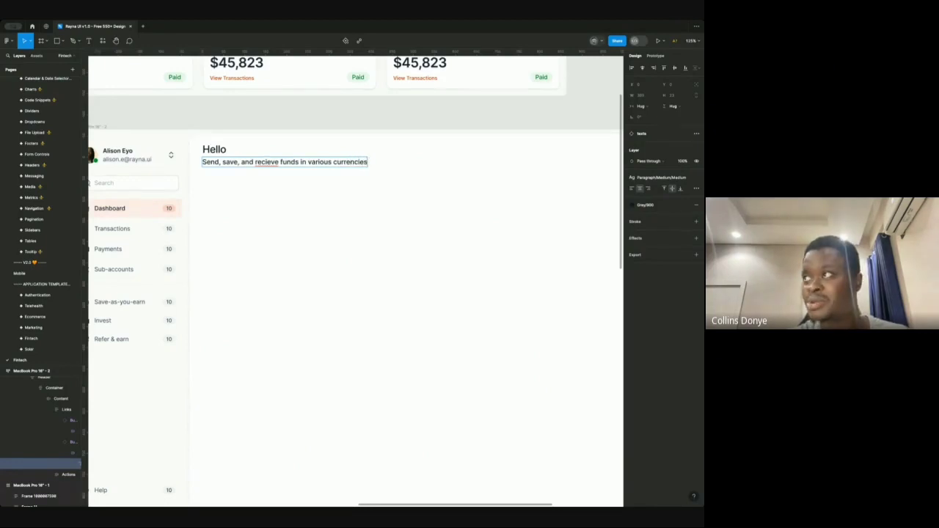
# Step: Correct the misspelled word in the header subtitle to "receive" using the spelling suggestion
pyautogui.rightClick(261, 161)
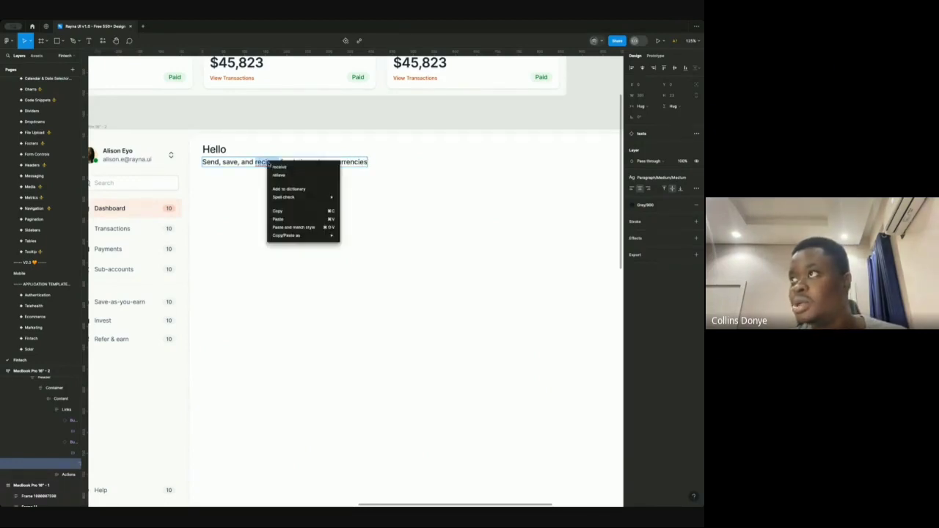
pyautogui.click(293, 168)
pyautogui.click(295, 181)
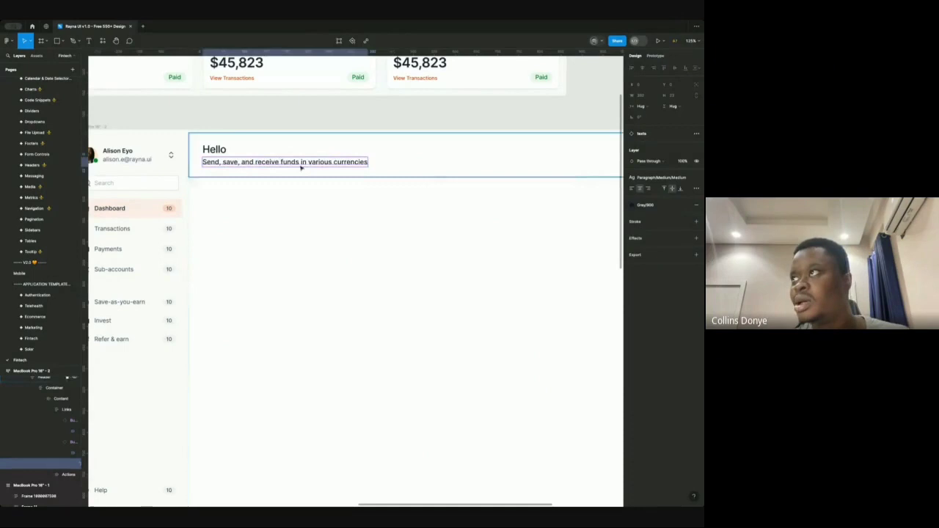
pyautogui.click(271, 142)
# Step: Set the size property of the upper Hello text component in the header to sm
pyautogui.scroll(-5, 271, 145)
pyautogui.scroll(5, 272, 146)
pyautogui.scroll(-5, 272, 146)
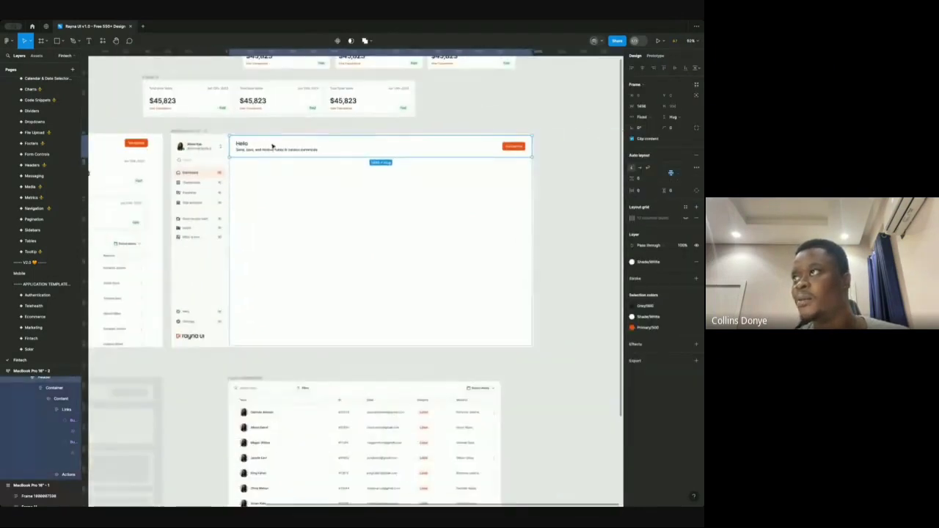
pyautogui.hscroll(2, 273, 145)
pyautogui.click(290, 126)
pyautogui.scroll(2, 290, 126)
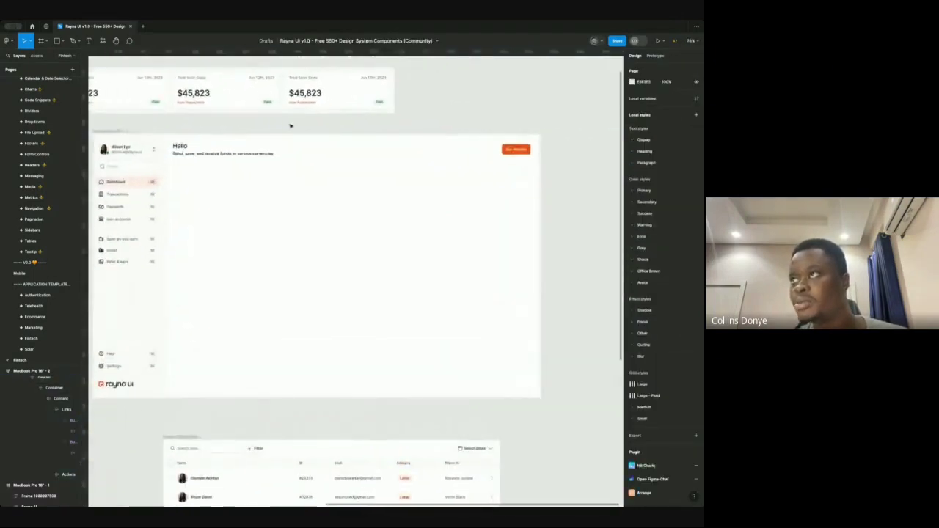
pyautogui.scroll(3, 176, 149)
pyautogui.click(185, 149)
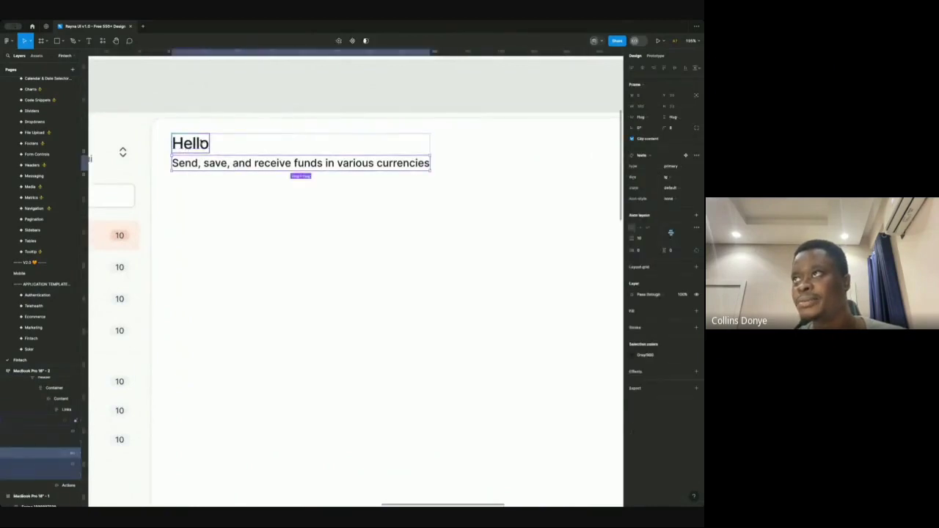
pyautogui.click(674, 177)
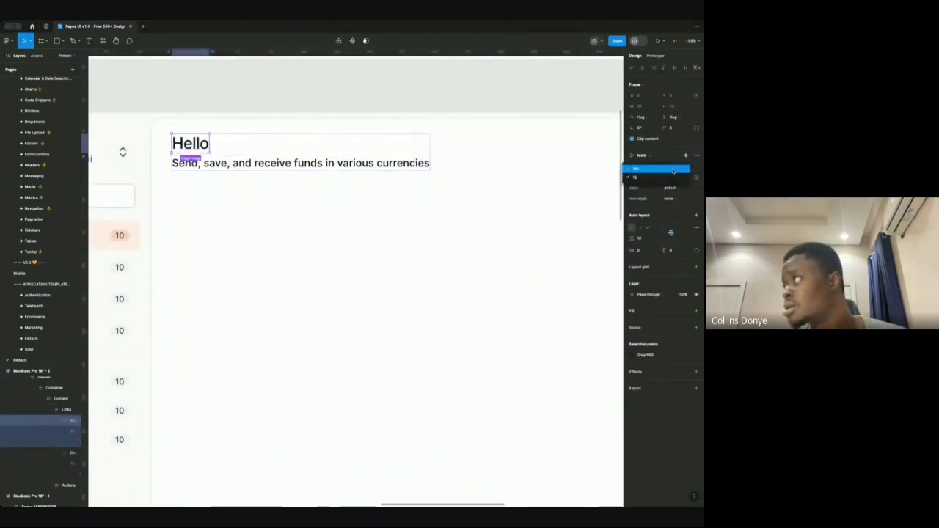
pyautogui.click(672, 171)
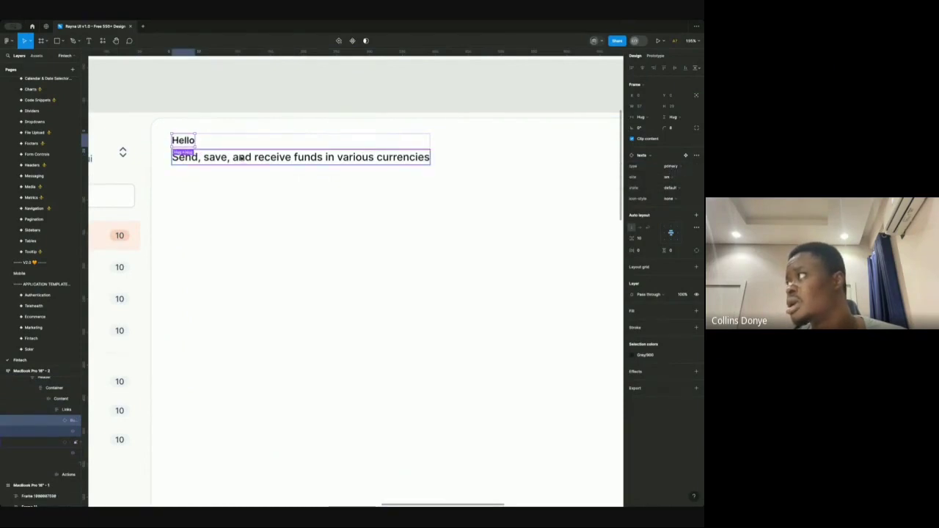
# Step: Apply the Heading/H6/Semibold text style to the Hello text in the header
pyautogui.click(184, 141)
pyautogui.rightClick(187, 140)
pyautogui.click(182, 141)
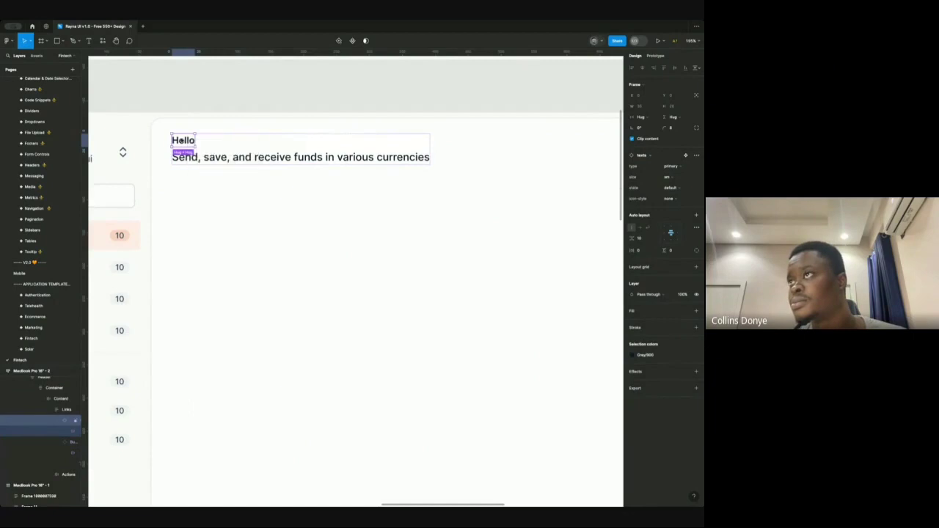
pyautogui.doubleClick(182, 140)
pyautogui.doubleClick(182, 140)
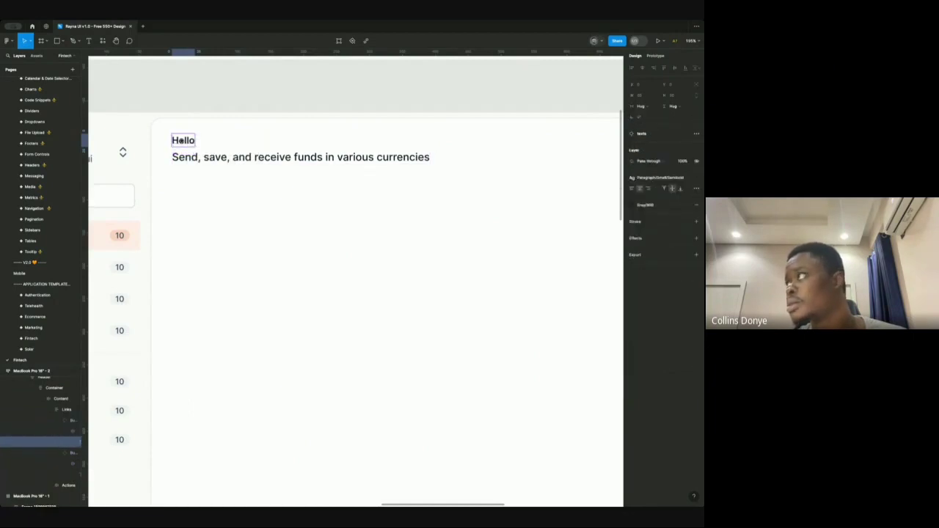
pyautogui.click(656, 177)
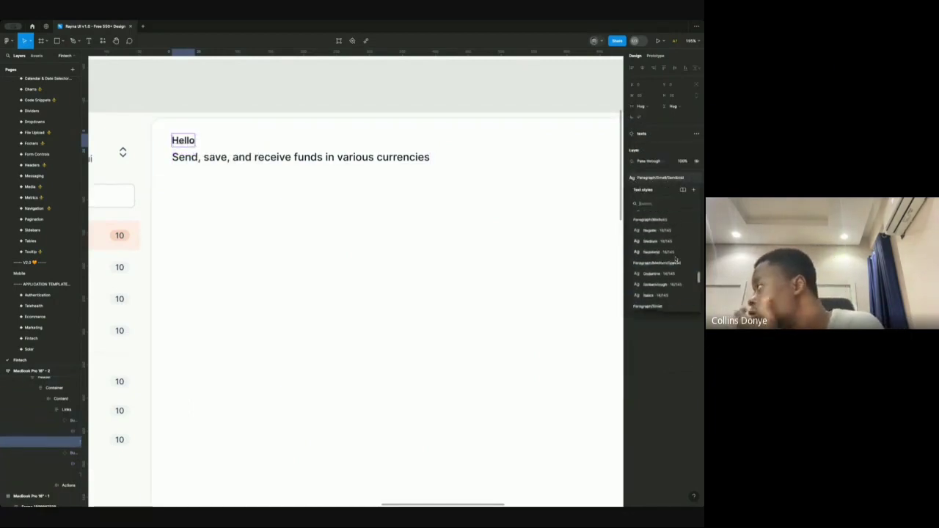
pyautogui.scroll(5, 676, 259)
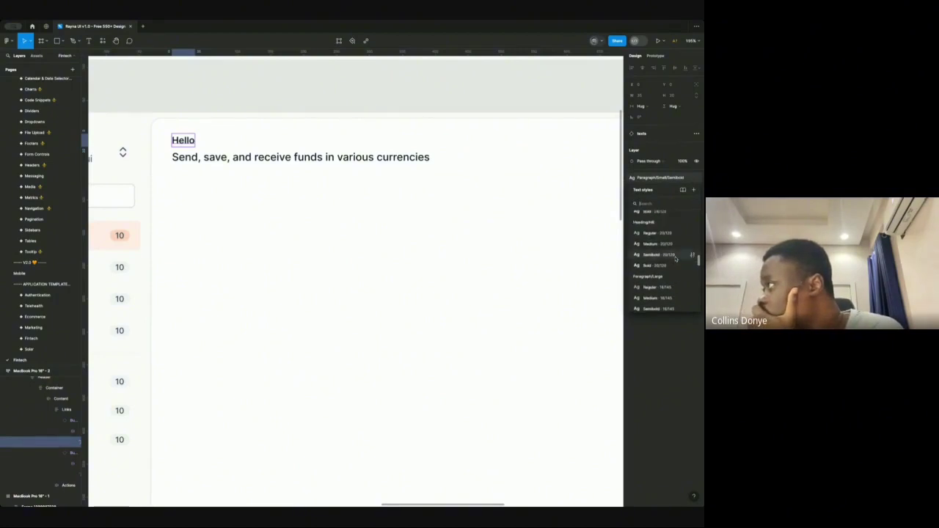
pyautogui.scroll(1, 676, 259)
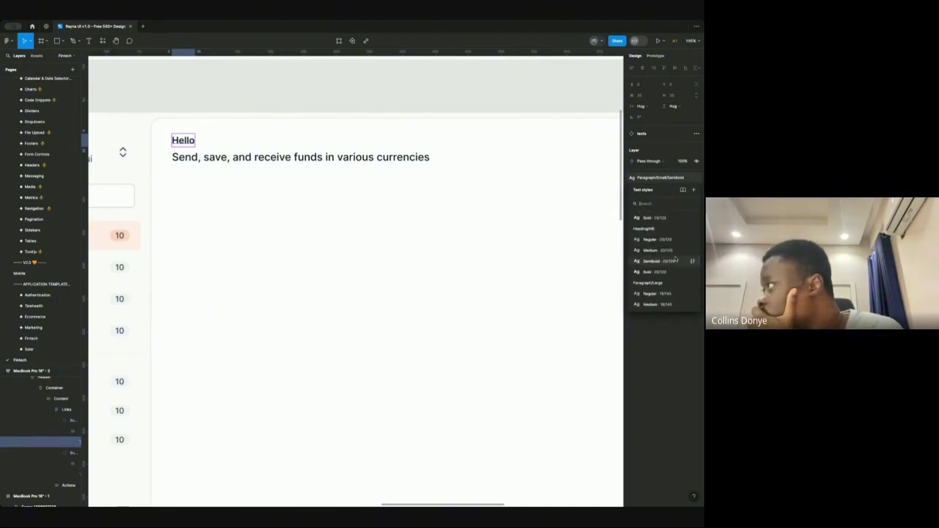
pyautogui.click(676, 261)
pyautogui.scroll(-3, 300, 193)
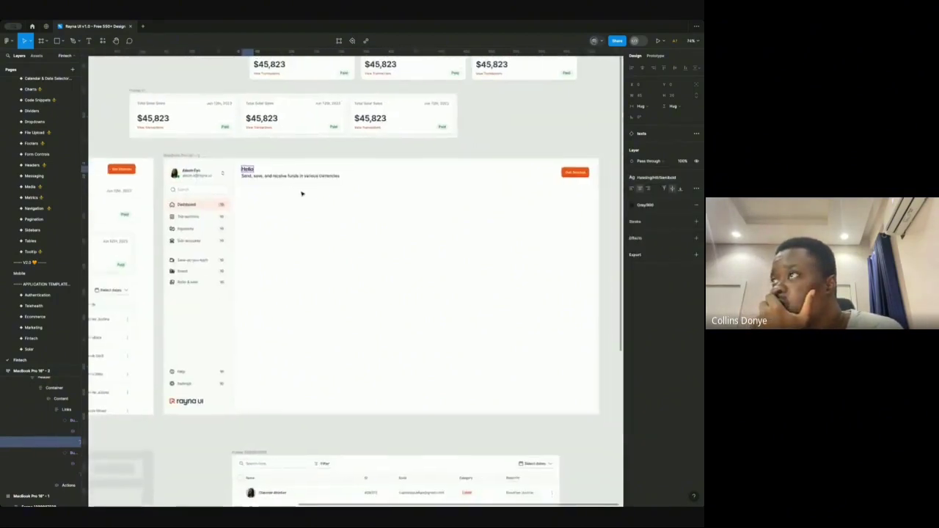
pyautogui.click(302, 193)
pyautogui.click(231, 146)
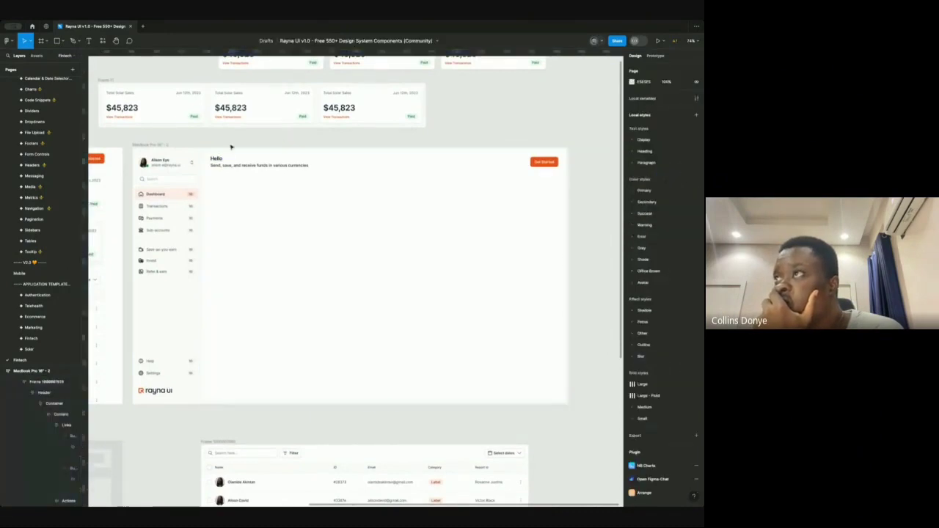
pyautogui.scroll(2, 230, 147)
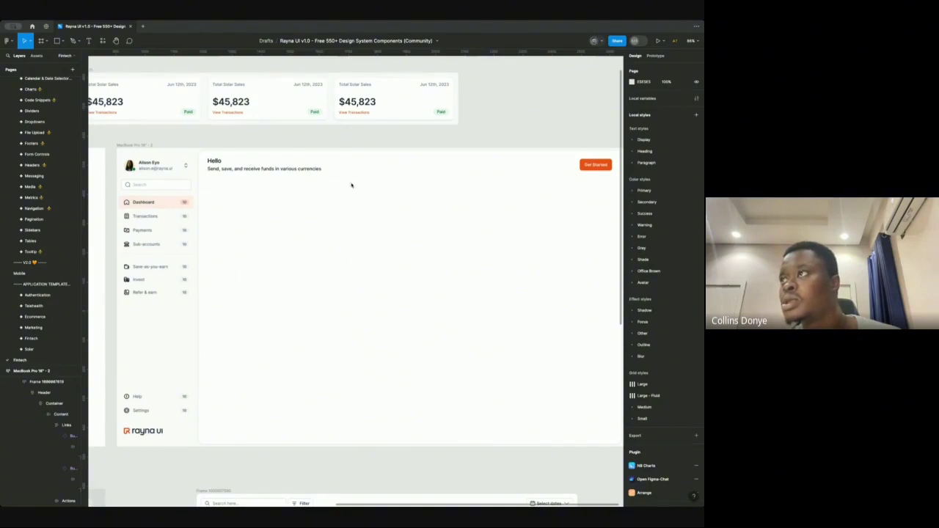
# Step: Apply the Paragraph/Large/Semibold text style to the Hello text in the header
pyautogui.keyDown('super'); pyautogui.click(214, 161); pyautogui.keyUp('super')
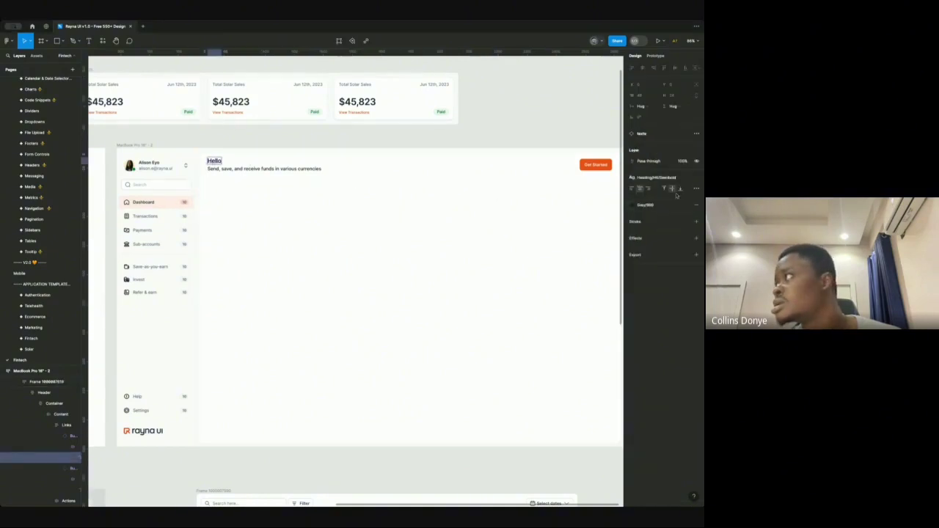
pyautogui.click(661, 178)
pyautogui.scroll(-2, 666, 253)
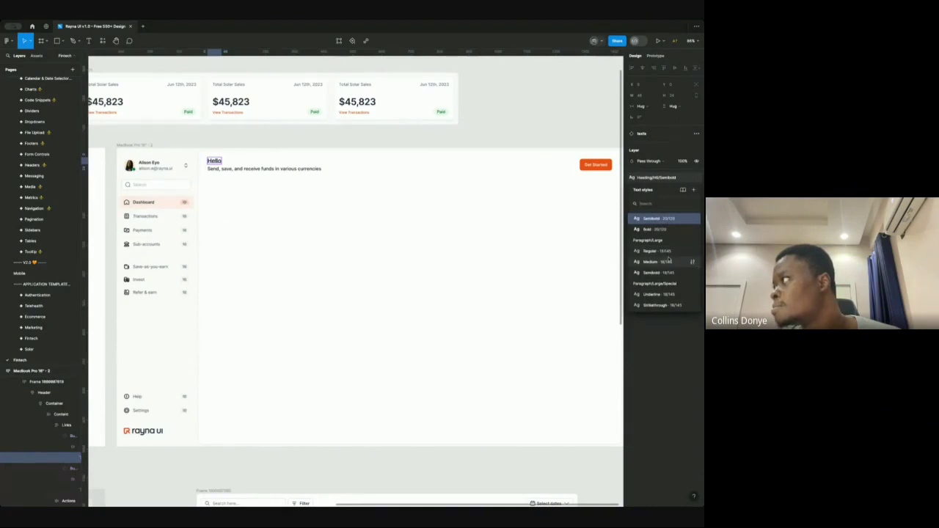
pyautogui.click(664, 272)
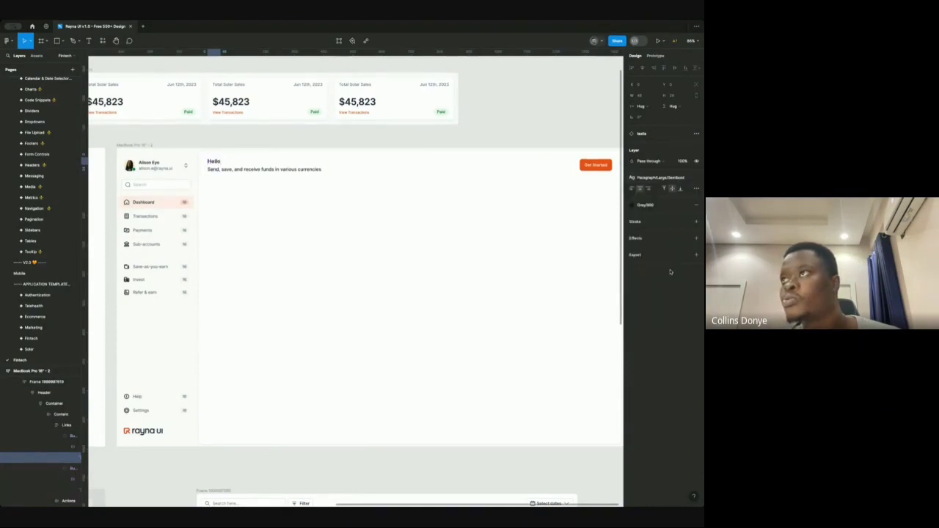
# Step: Apply the Paragraph/Small/Regular text style to the subtitle under Hello in the header
pyautogui.click(229, 171)
pyautogui.hscroll(1, 229, 171)
pyautogui.scroll(-1, 229, 171)
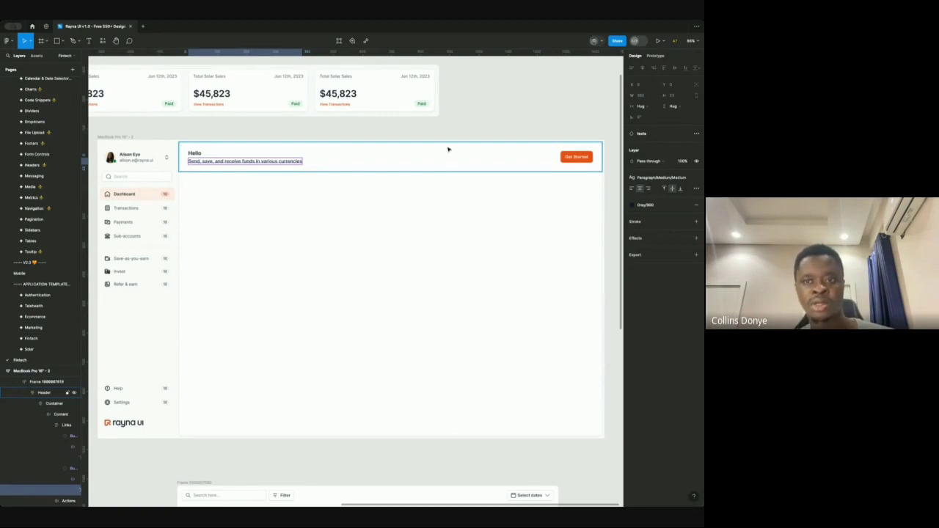
pyautogui.click(673, 181)
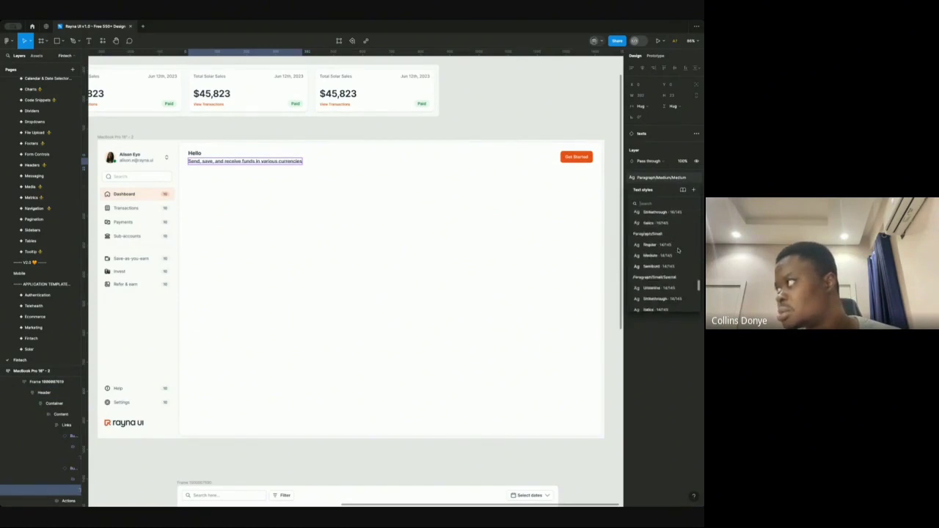
pyautogui.scroll(-1, 678, 251)
pyautogui.scroll(-3, 678, 251)
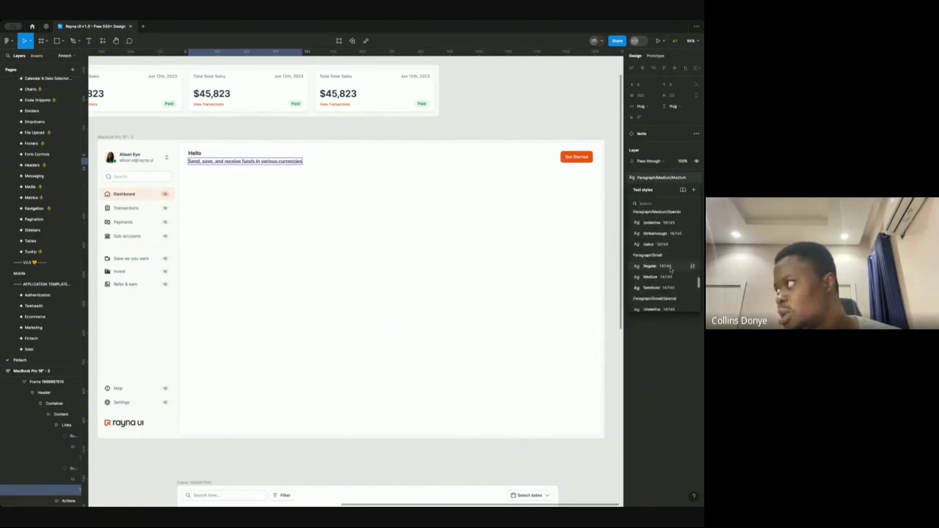
pyautogui.click(660, 277)
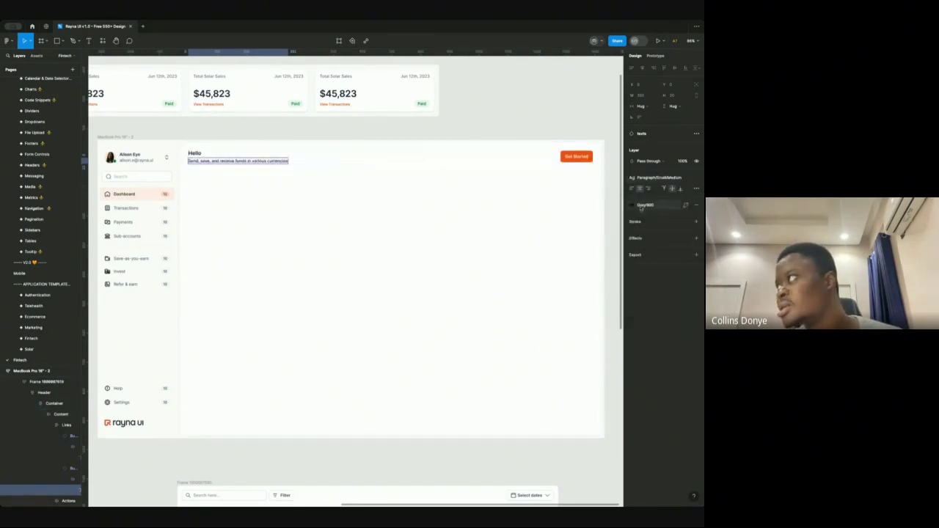
pyautogui.click(657, 177)
pyautogui.click(662, 247)
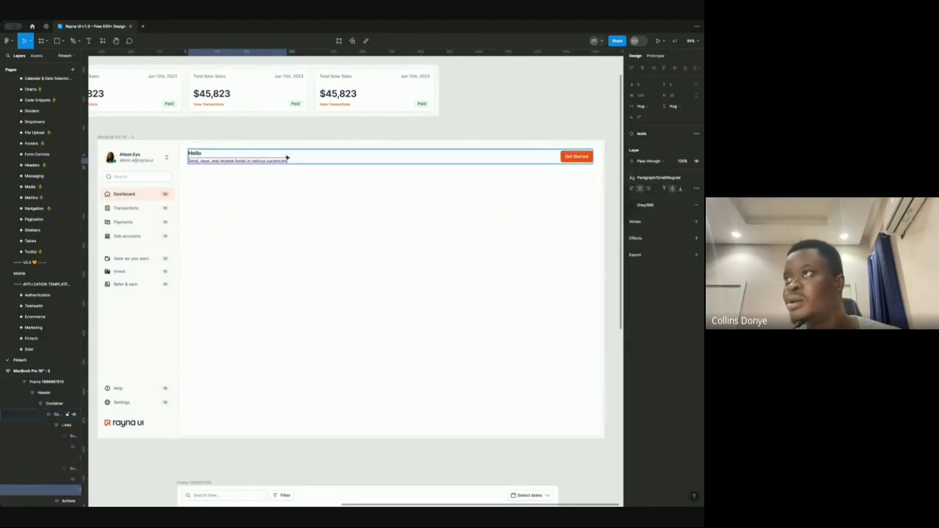
# Step: Examine the text settings of the title, date, Paid badge and View Transactions label in the middle Total Solar Sales card
pyautogui.click(219, 156)
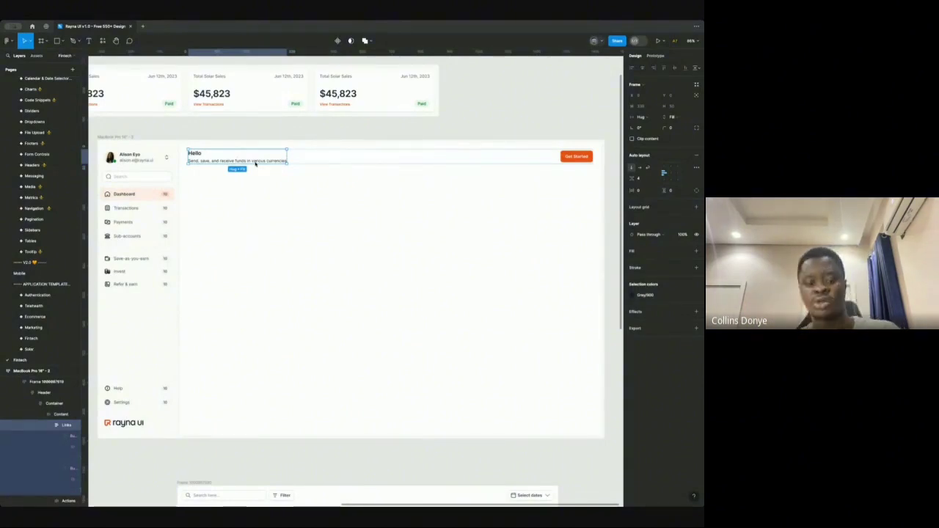
pyautogui.click(219, 76)
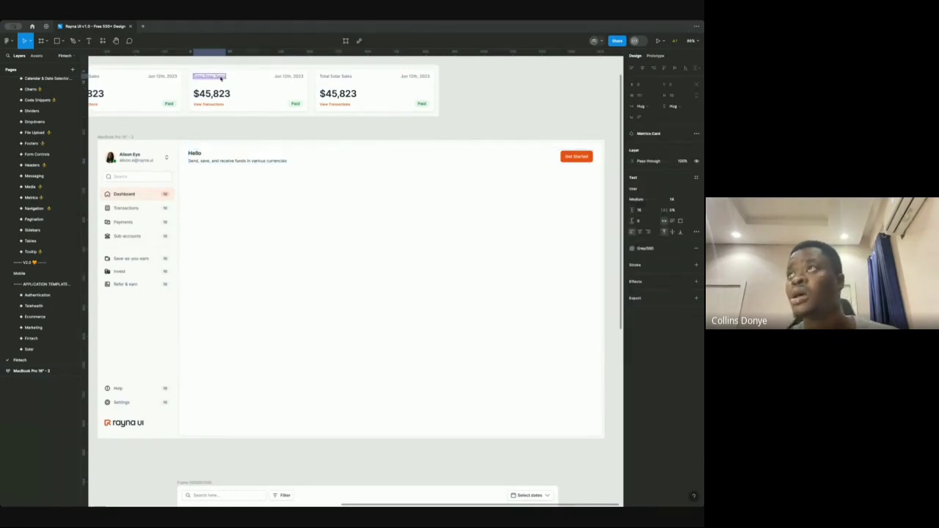
pyautogui.click(284, 79)
pyautogui.scroll(1, 259, 88)
pyautogui.keyDown('ctrl'); pyautogui.scroll(5, 259, 88); pyautogui.keyUp('ctrl')
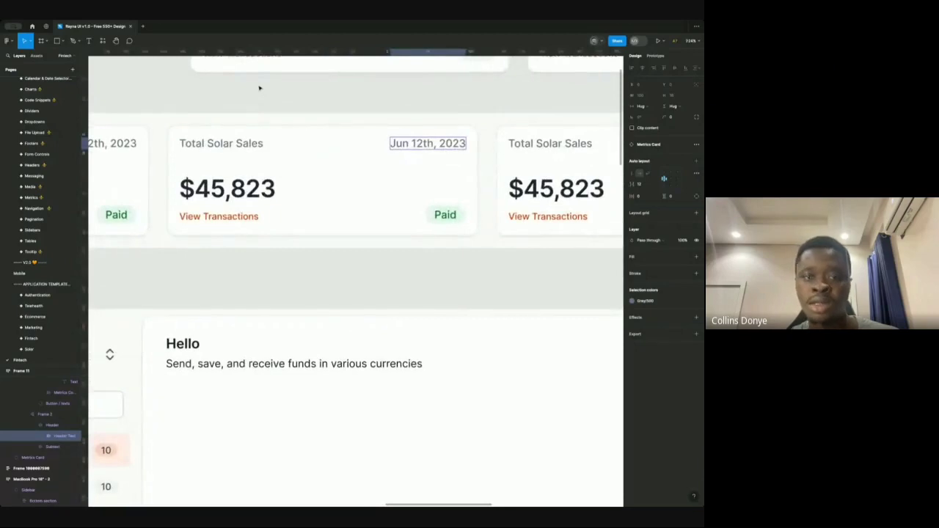
pyautogui.click(261, 143)
pyautogui.click(422, 145)
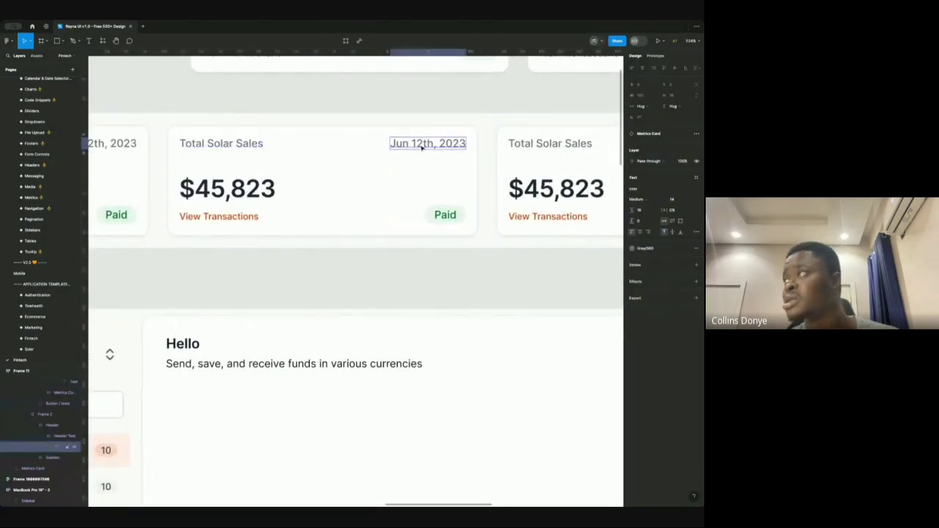
pyautogui.click(445, 216)
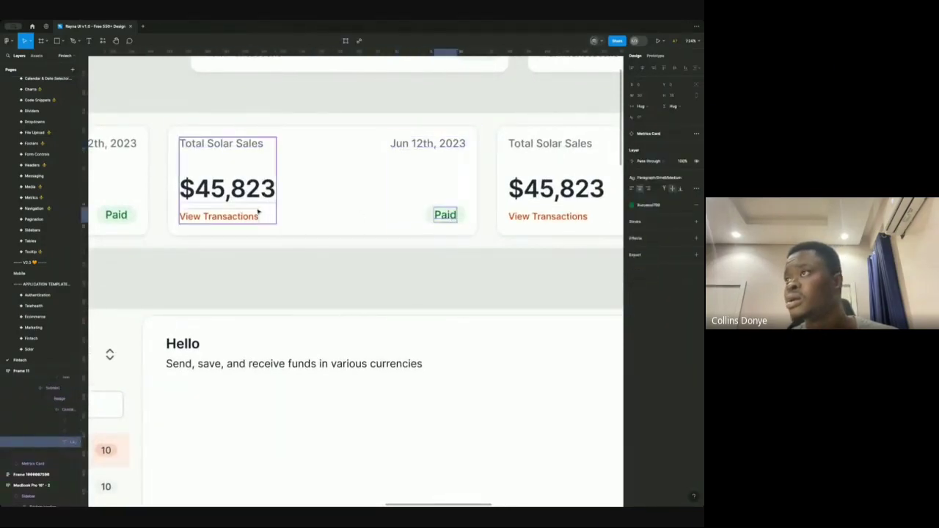
pyautogui.click(684, 182)
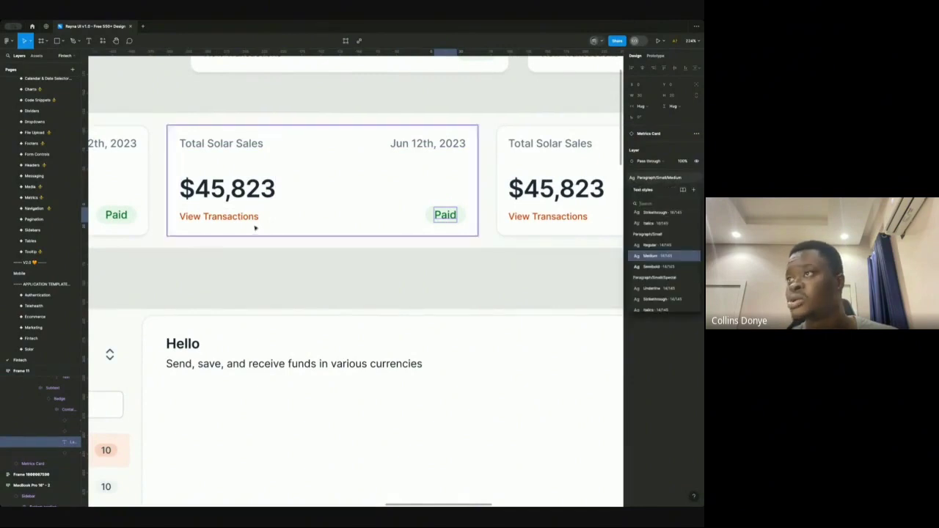
pyautogui.click(229, 216)
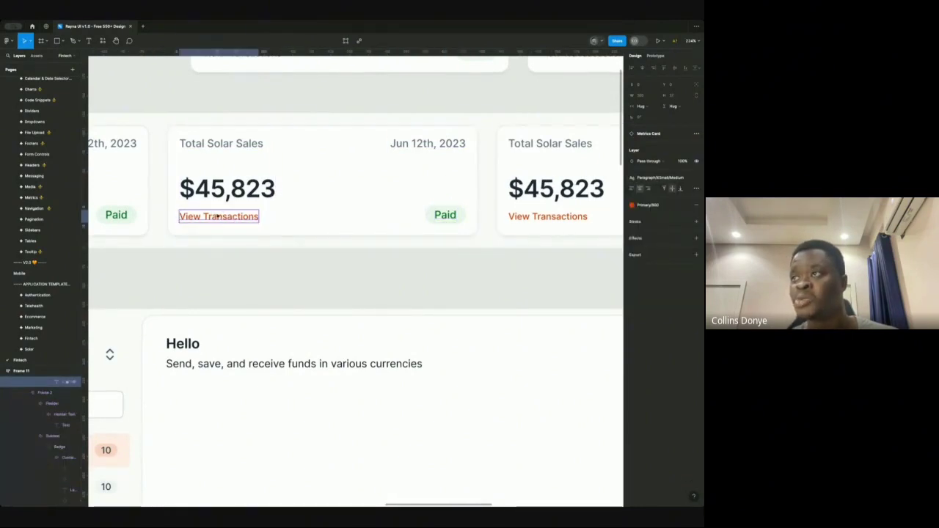
pyautogui.click(669, 180)
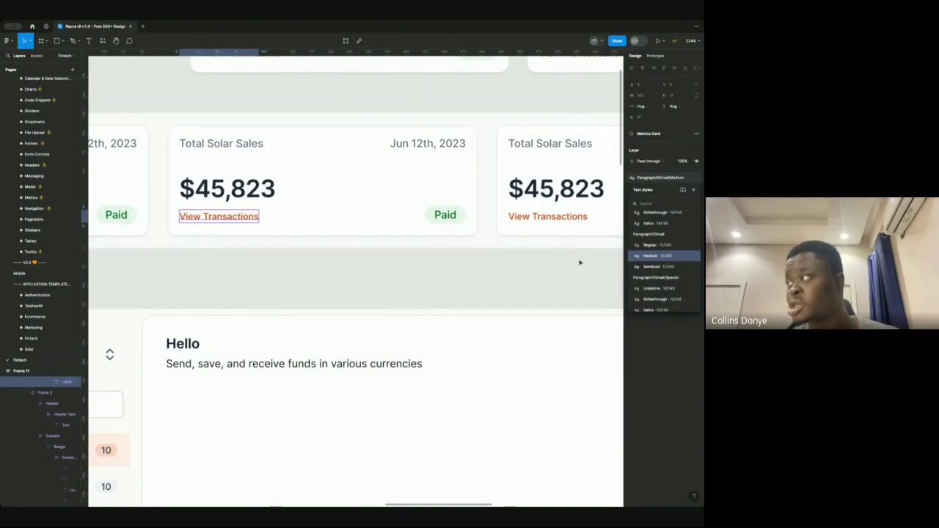
pyautogui.click(269, 245)
# Step: Check the text styles assigned to the header's subtitle and Hello text
pyautogui.scroll(-3, 267, 244)
pyautogui.scroll(-2, 268, 245)
pyautogui.scroll(-5, 269, 245)
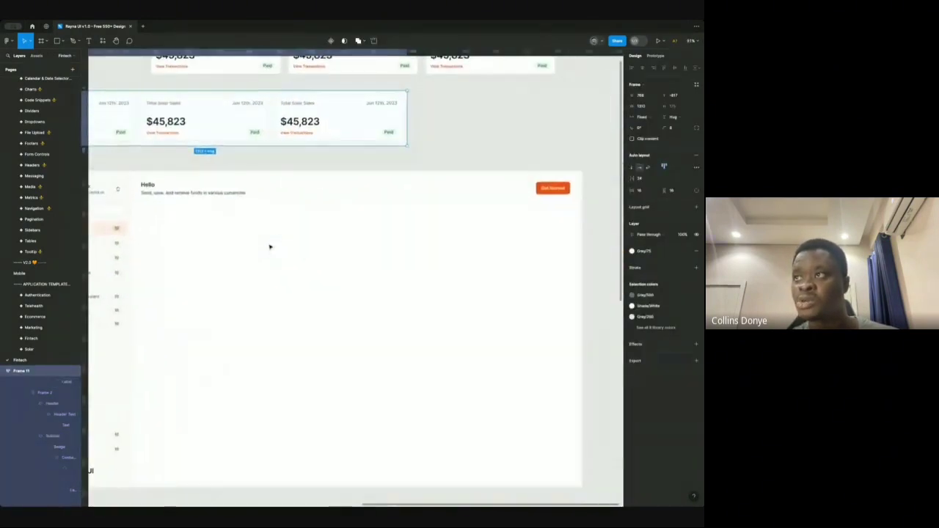
pyautogui.hscroll(-2, 269, 247)
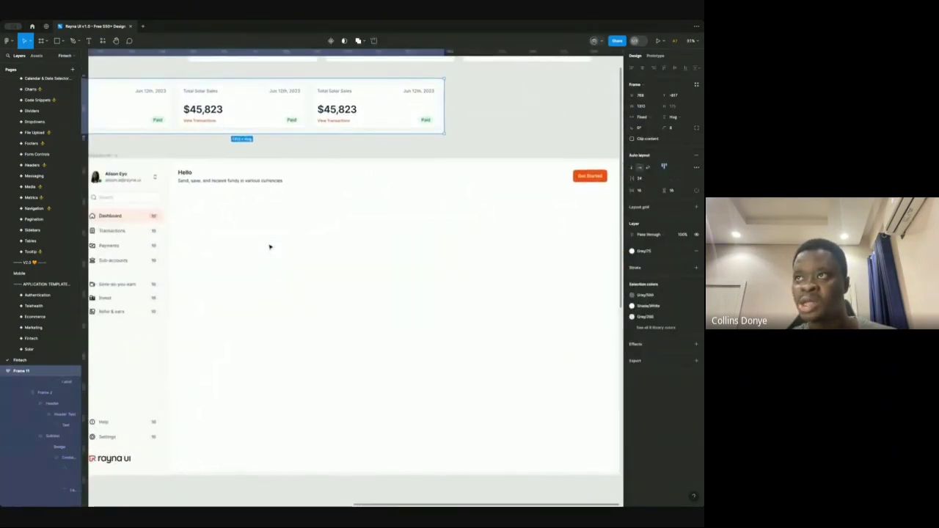
pyautogui.click(226, 172)
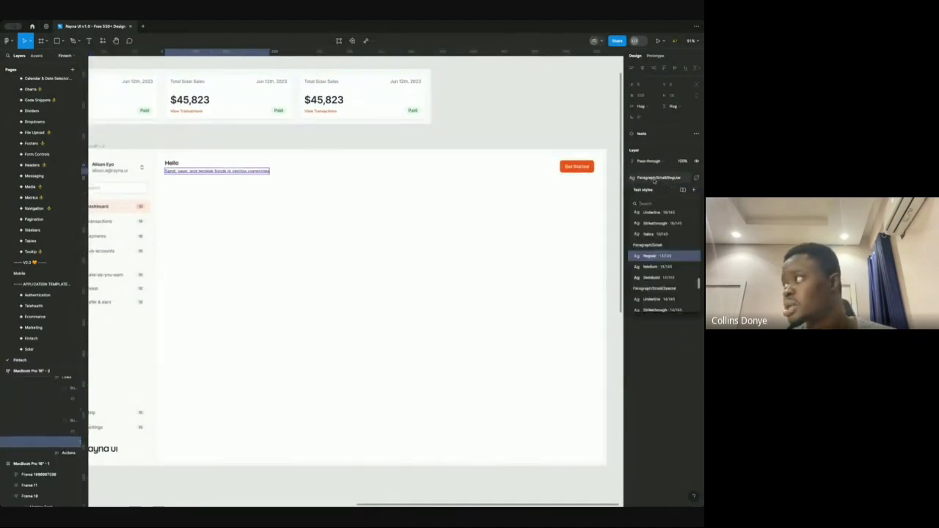
pyautogui.click(174, 164)
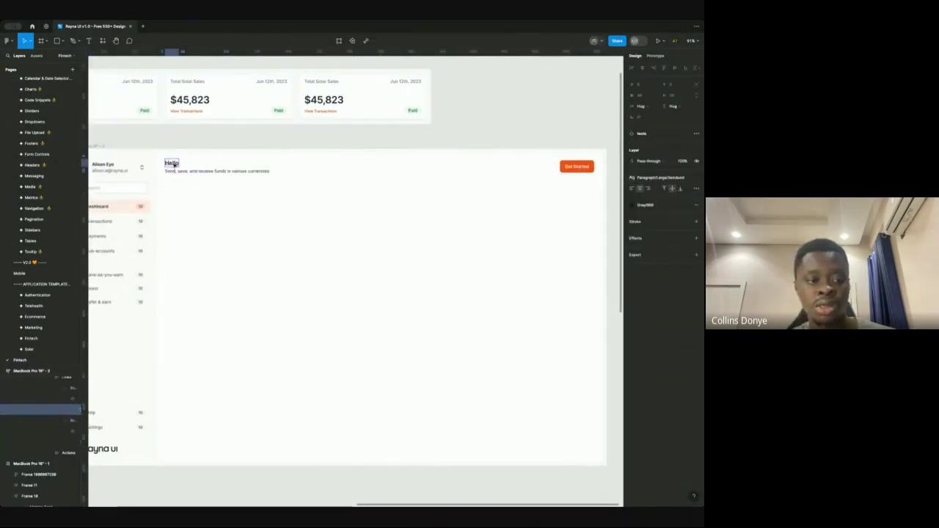
pyautogui.click(673, 178)
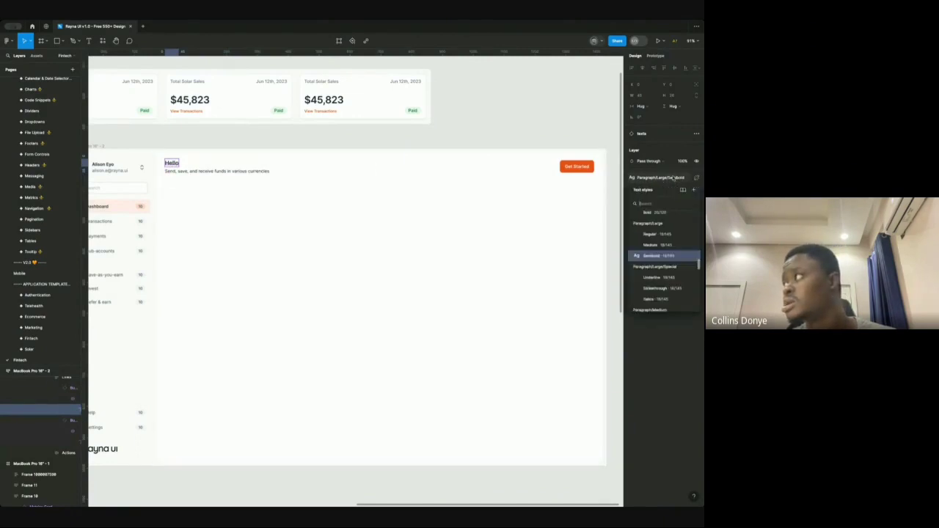
pyautogui.click(672, 178)
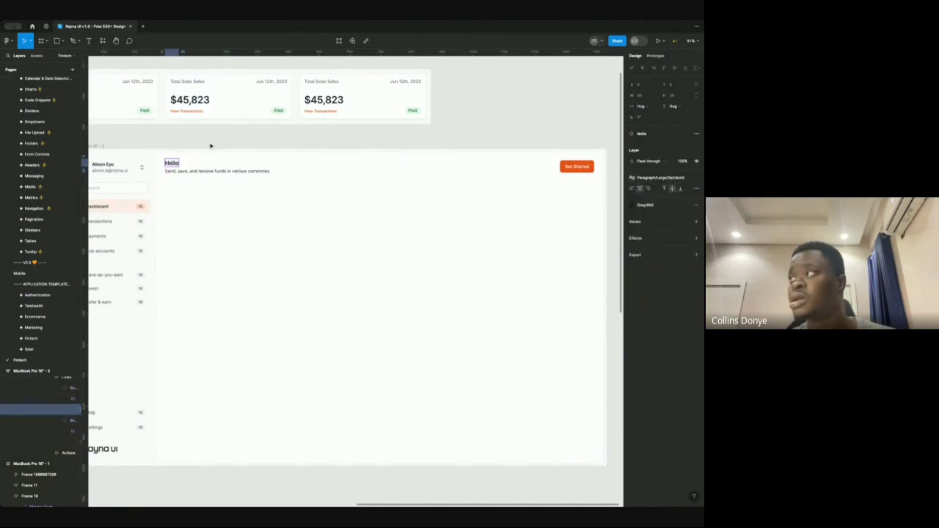
# Step: Replace the label of the header's Get Started button with "Move money"
pyautogui.click(272, 166)
pyautogui.hscroll(1, 331, 169)
pyautogui.hscroll(1, 332, 169)
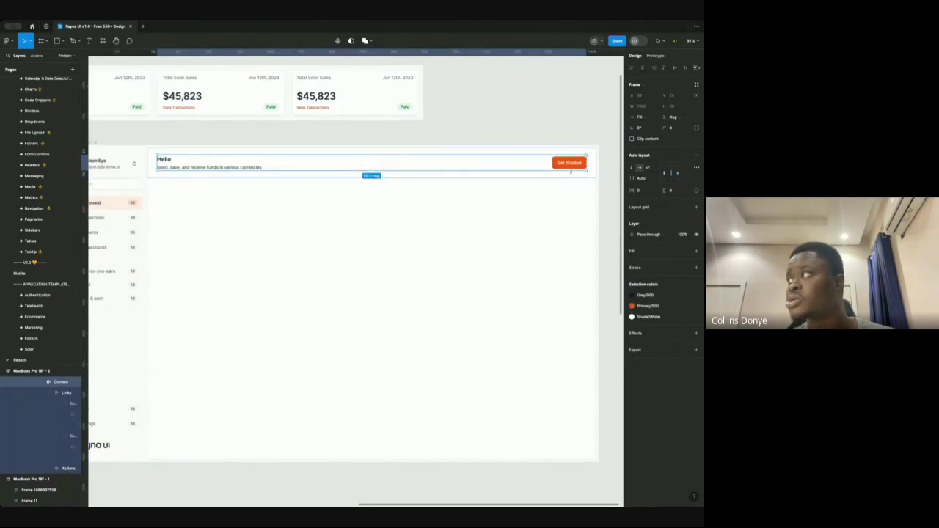
pyautogui.doubleClick(569, 164)
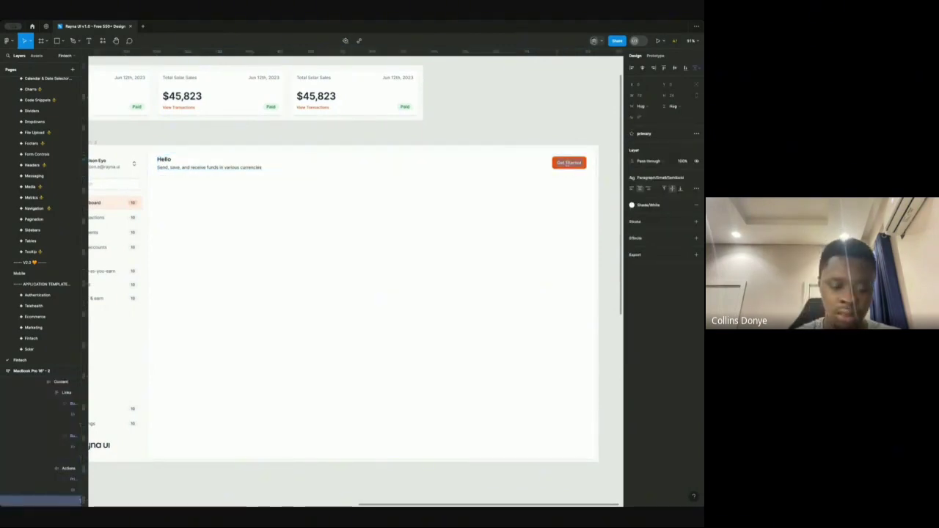
pyautogui.write('Move money')
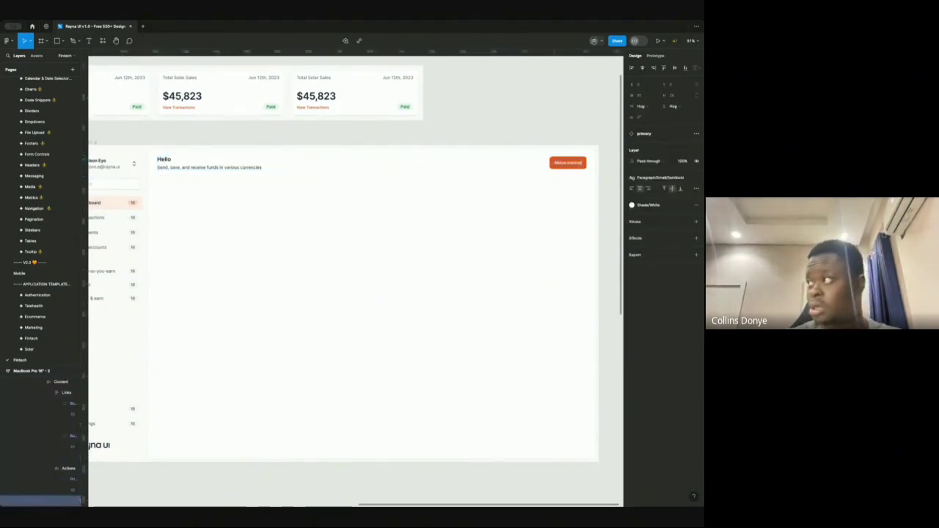
pyautogui.click(539, 162)
# Step: Set the icon style of the header's Move money button to trailing icon
pyautogui.click(567, 162)
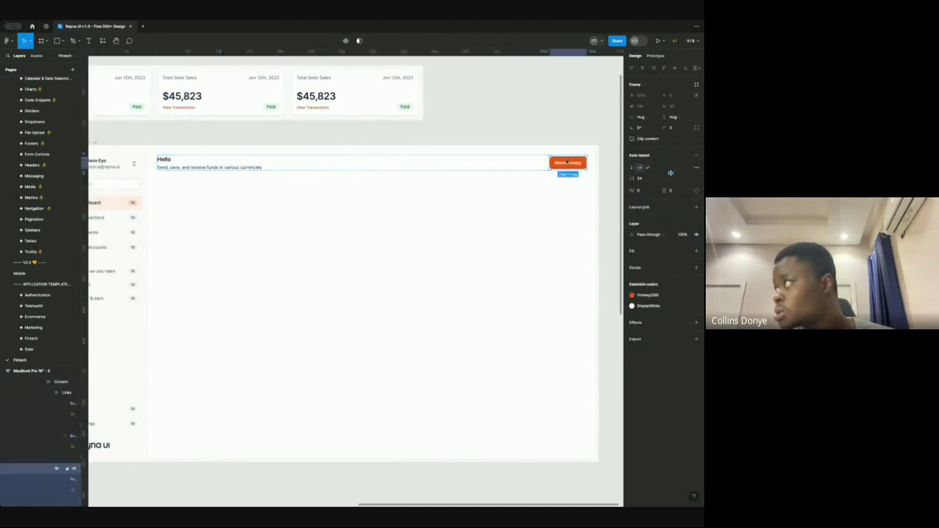
pyautogui.click(566, 162)
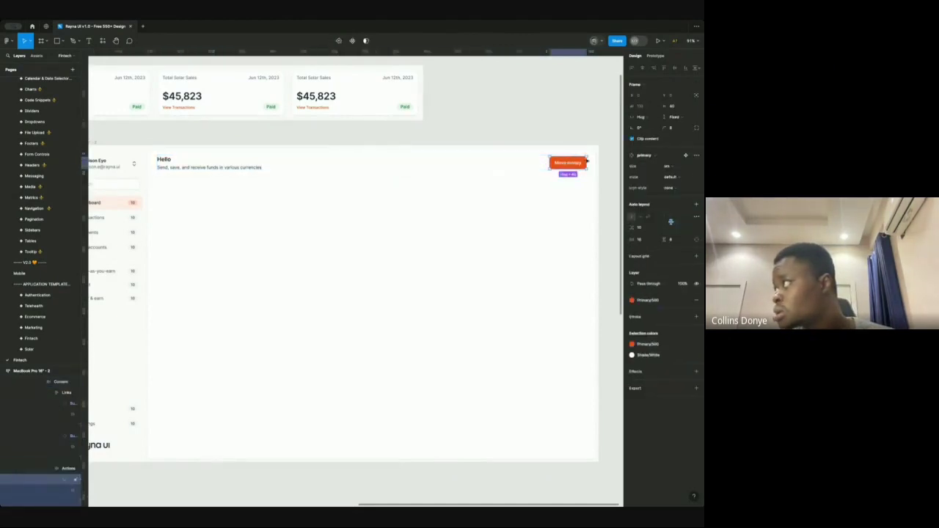
pyautogui.click(673, 189)
pyautogui.click(666, 200)
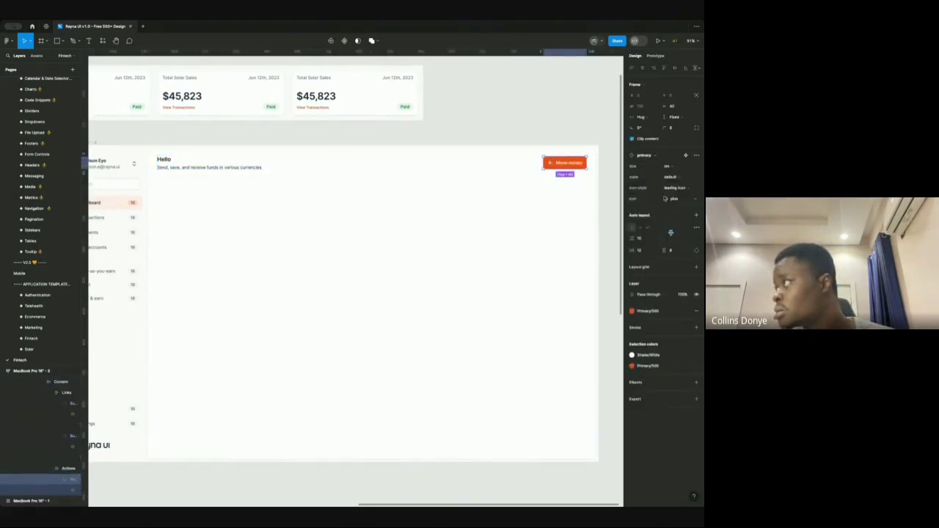
pyautogui.click(676, 189)
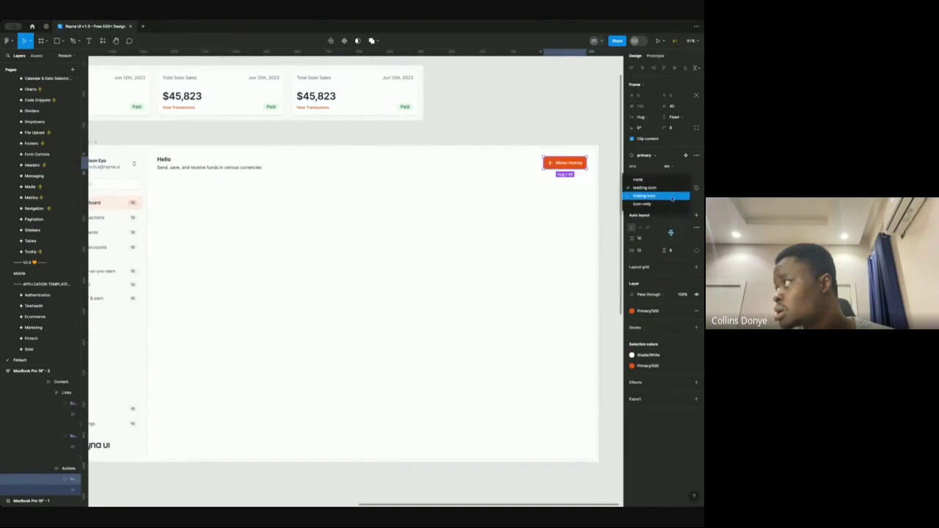
pyautogui.click(673, 199)
# Step: Search the icon components for "send" and swap the Move money button's plus icon for send-alt
pyautogui.click(680, 198)
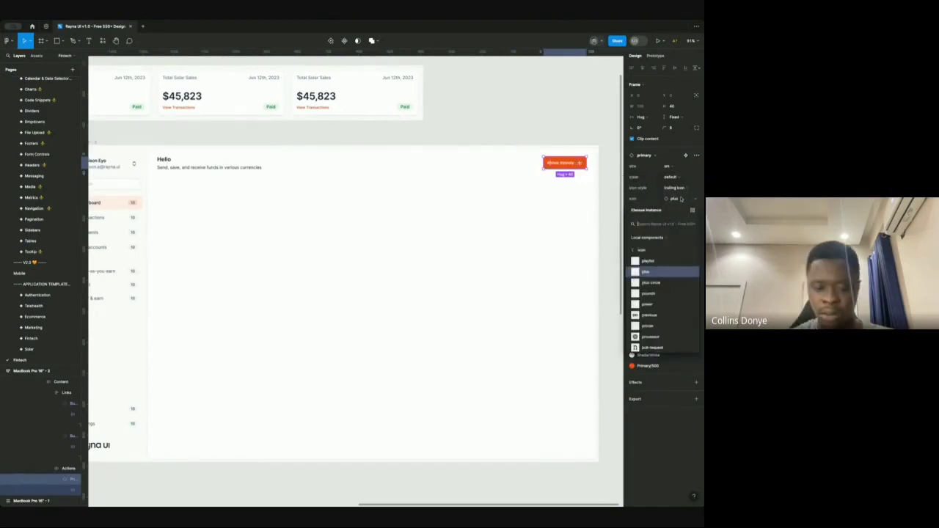
pyautogui.write('send')
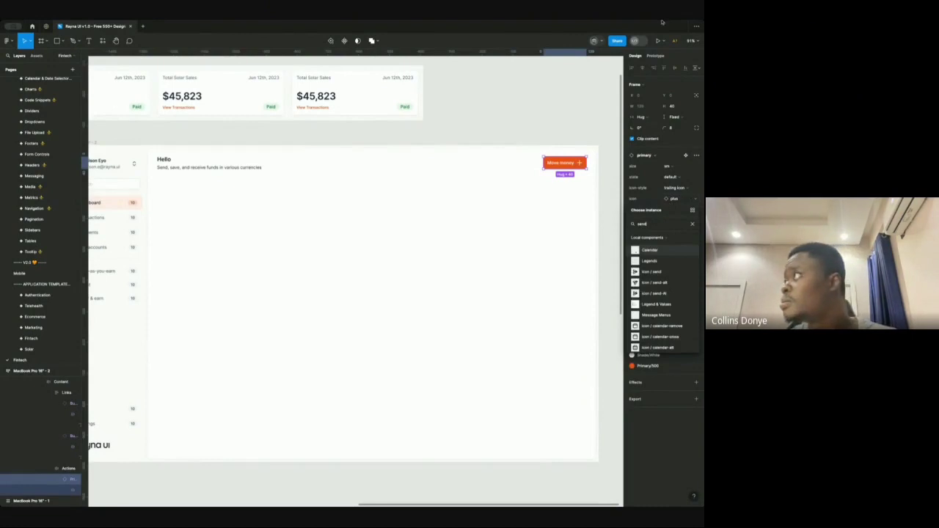
pyautogui.click(663, 282)
pyautogui.click(531, 167)
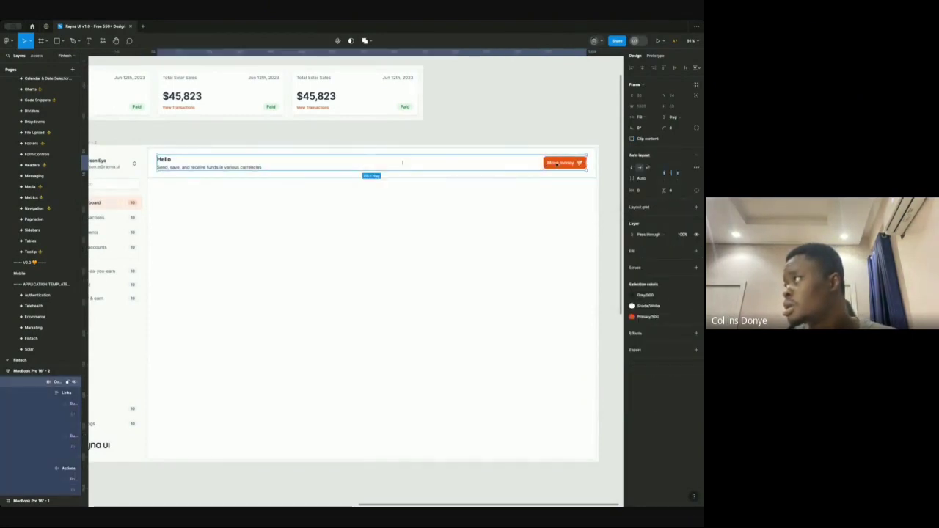
pyautogui.click(442, 132)
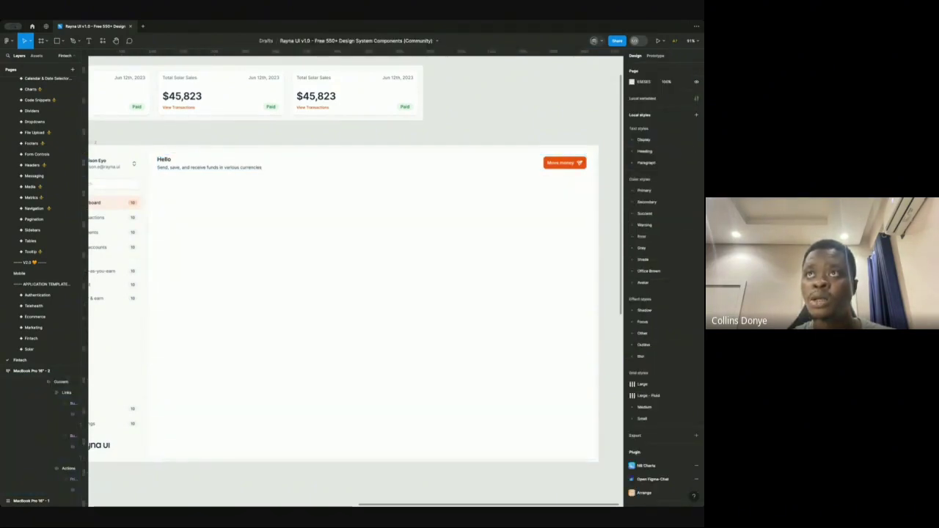
# Step: Select the header's inner content row that holds the greeting text and the Move money button
pyautogui.click(568, 158)
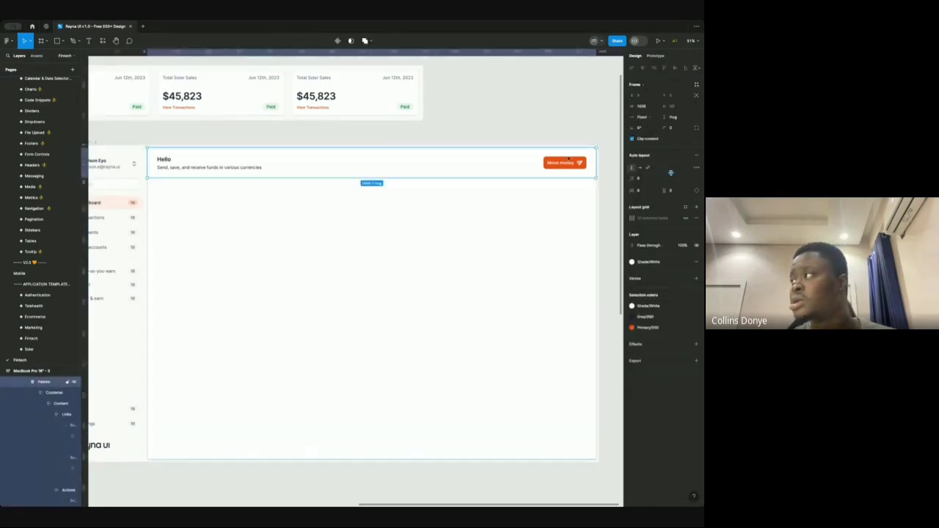
pyautogui.click(503, 162)
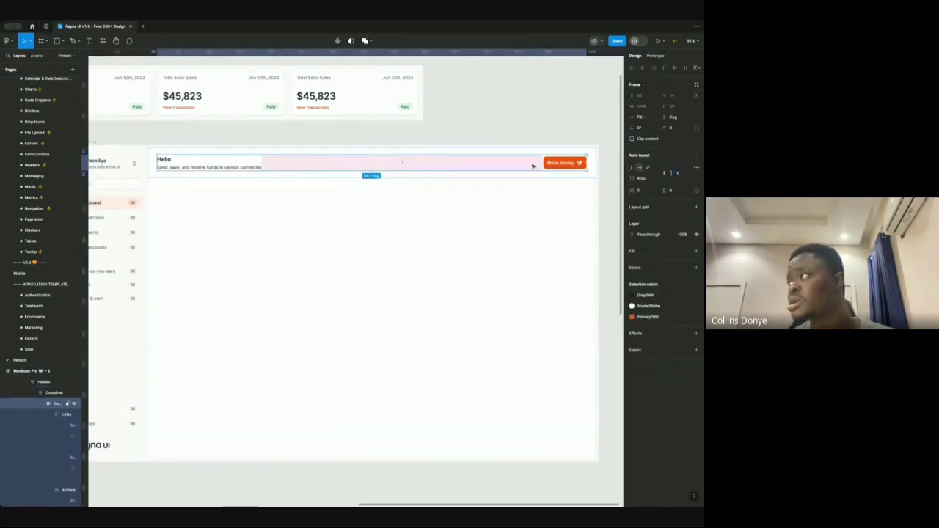